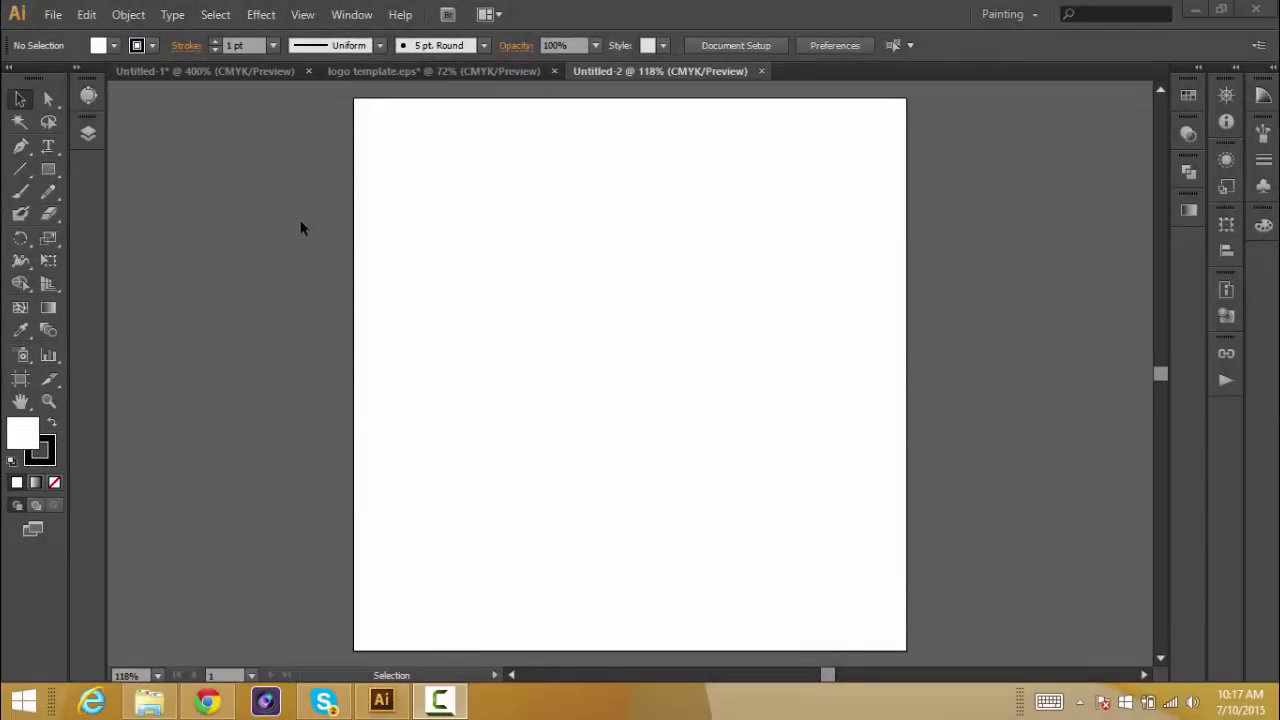
Draw a large circle with the Ellipse tool and swap its fill to solid black.
left_click(48, 169)
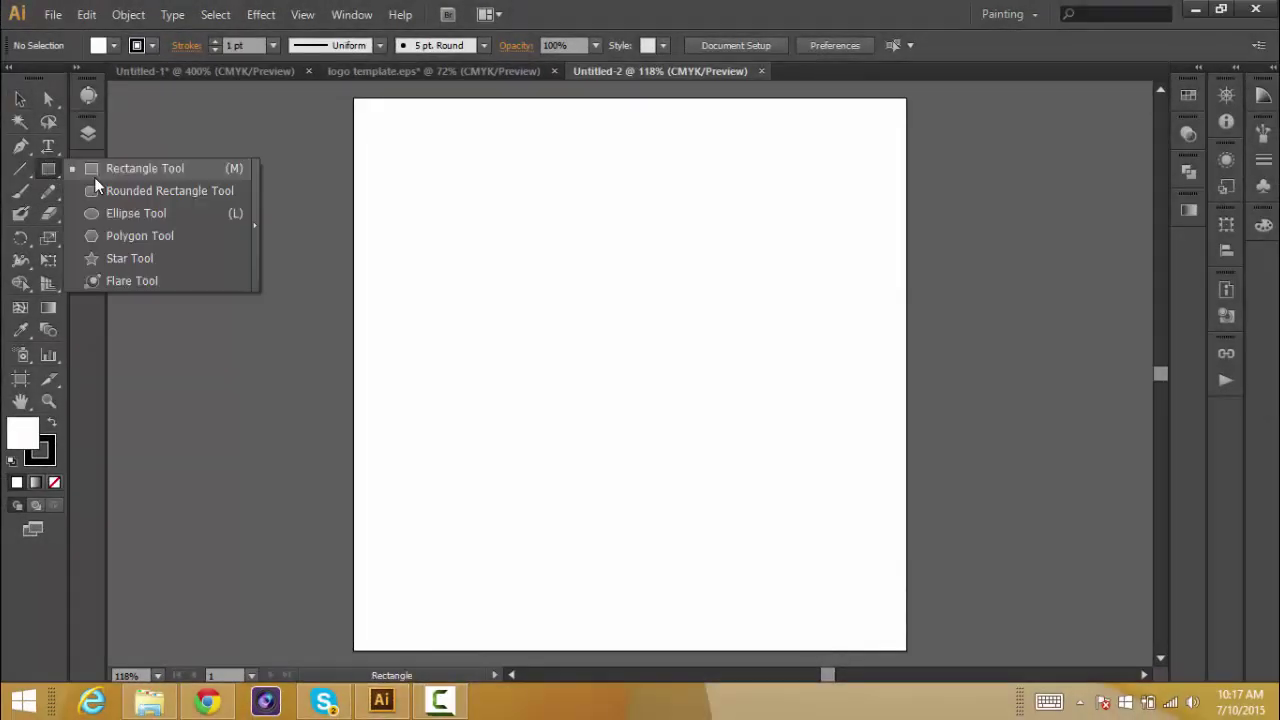
left_click(137, 213)
left_click_drag(416, 160, 876, 620)
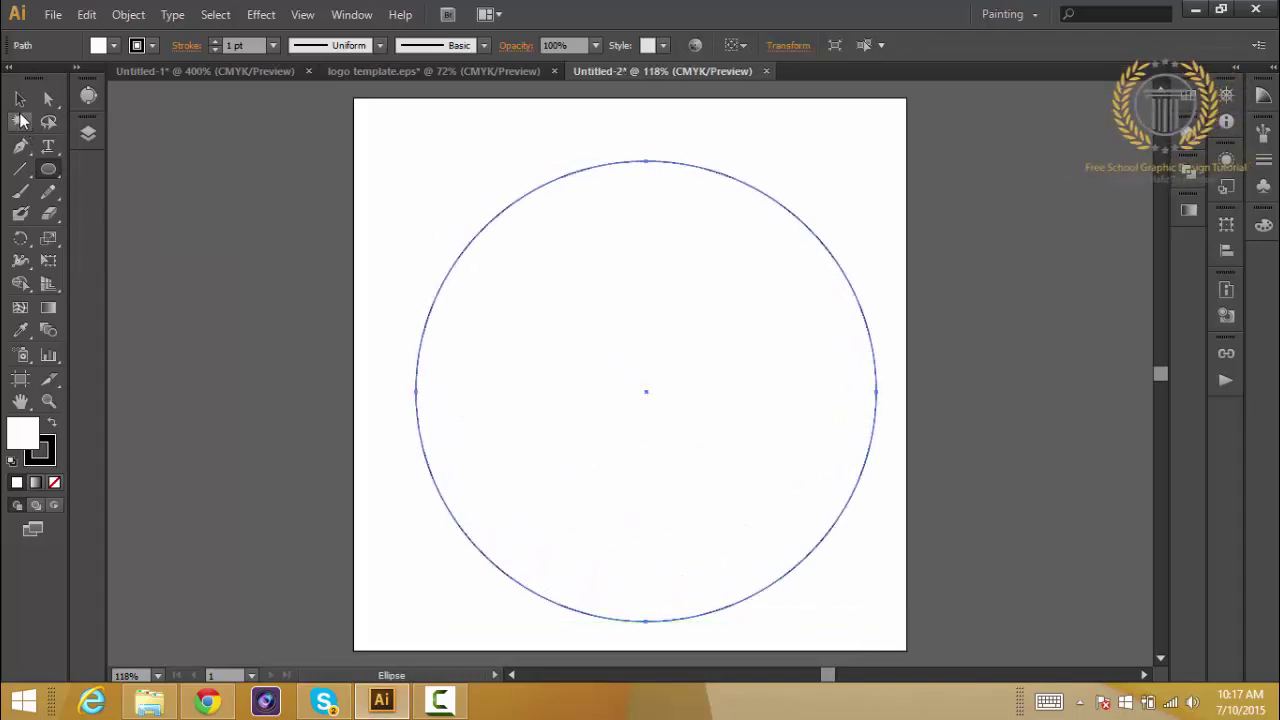
left_click(20, 99)
left_click(53, 424)
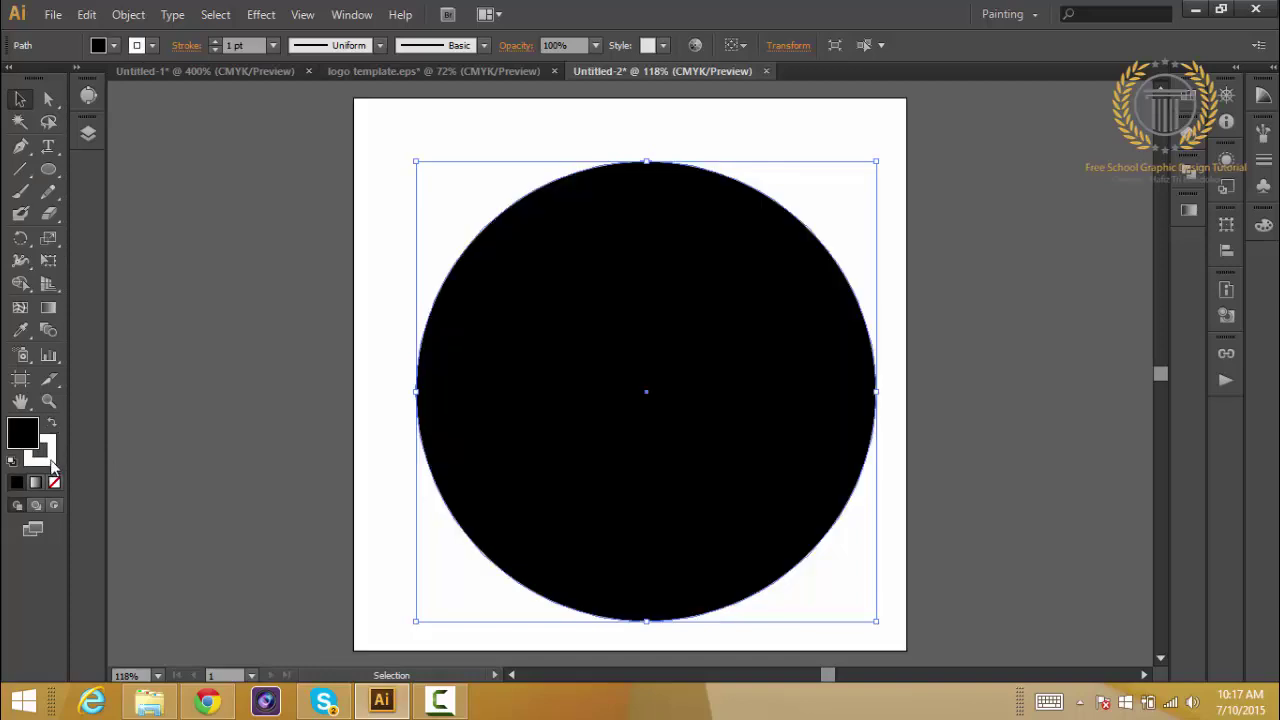
Remove the circle's stroke and nudge it slightly up-left, then right and down.
left_click(57, 483)
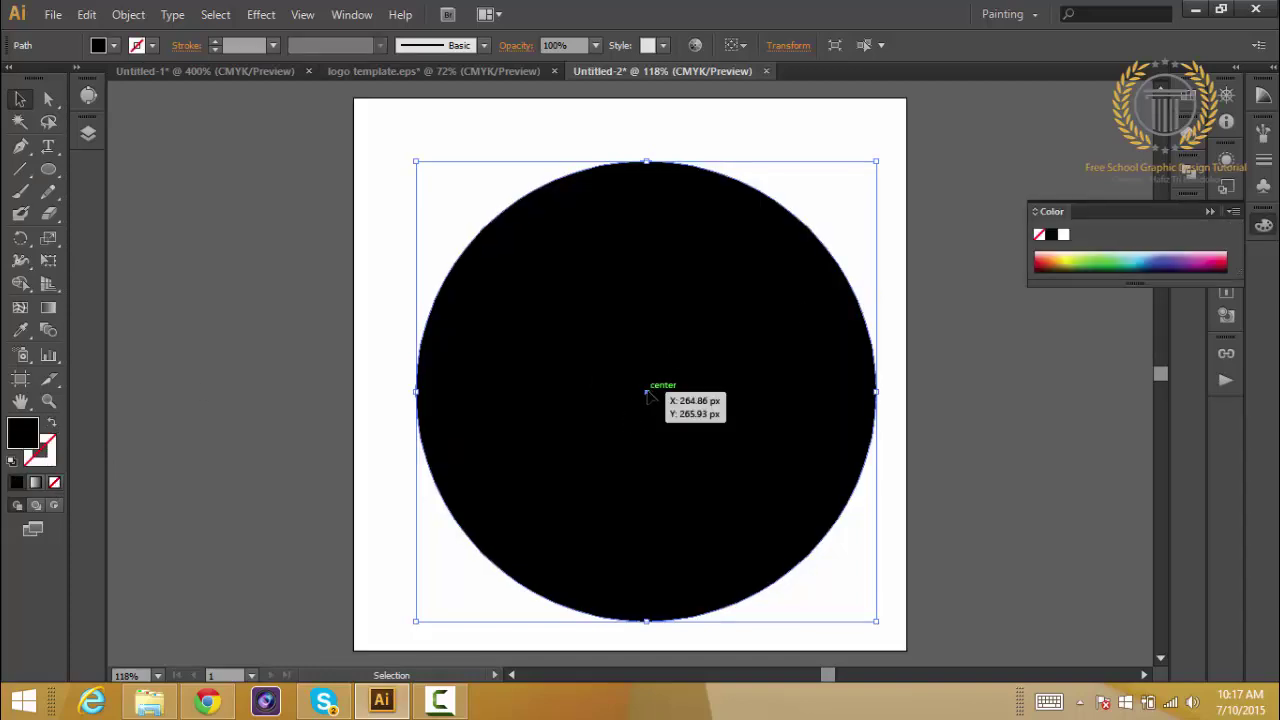
left_click_drag(645, 397, 629, 382)
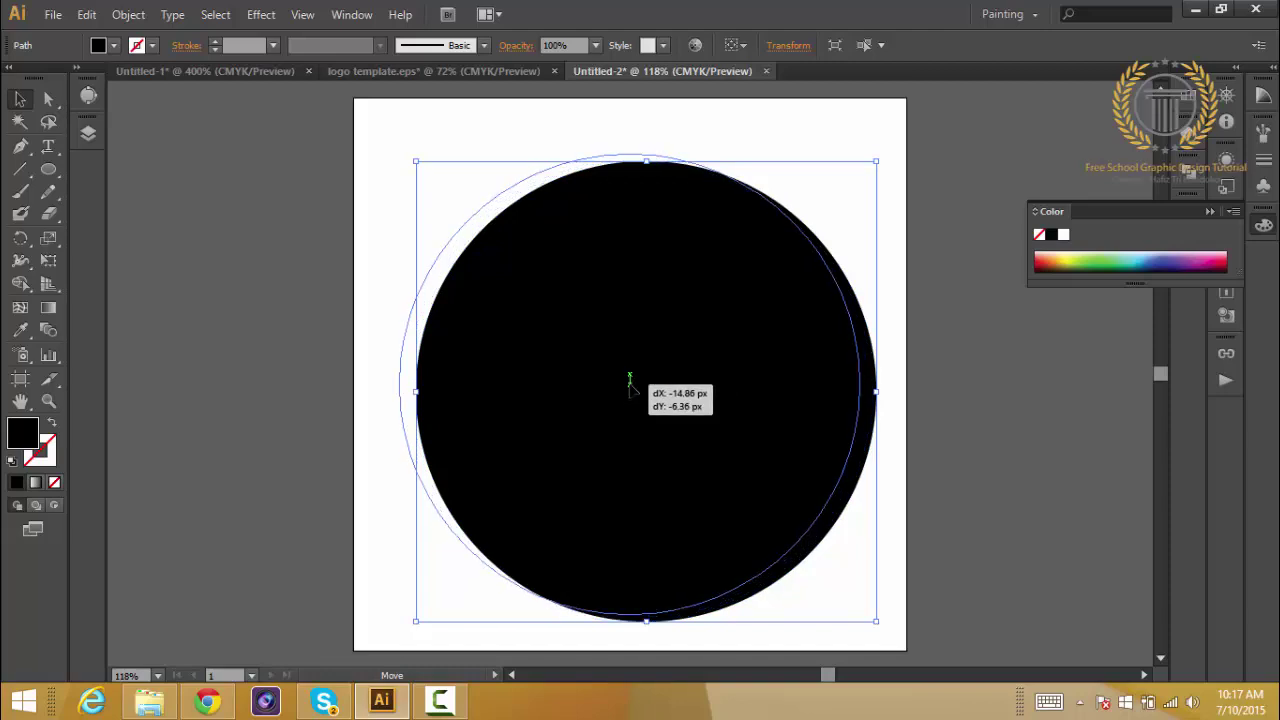
left_click_drag(629, 381, 626, 375)
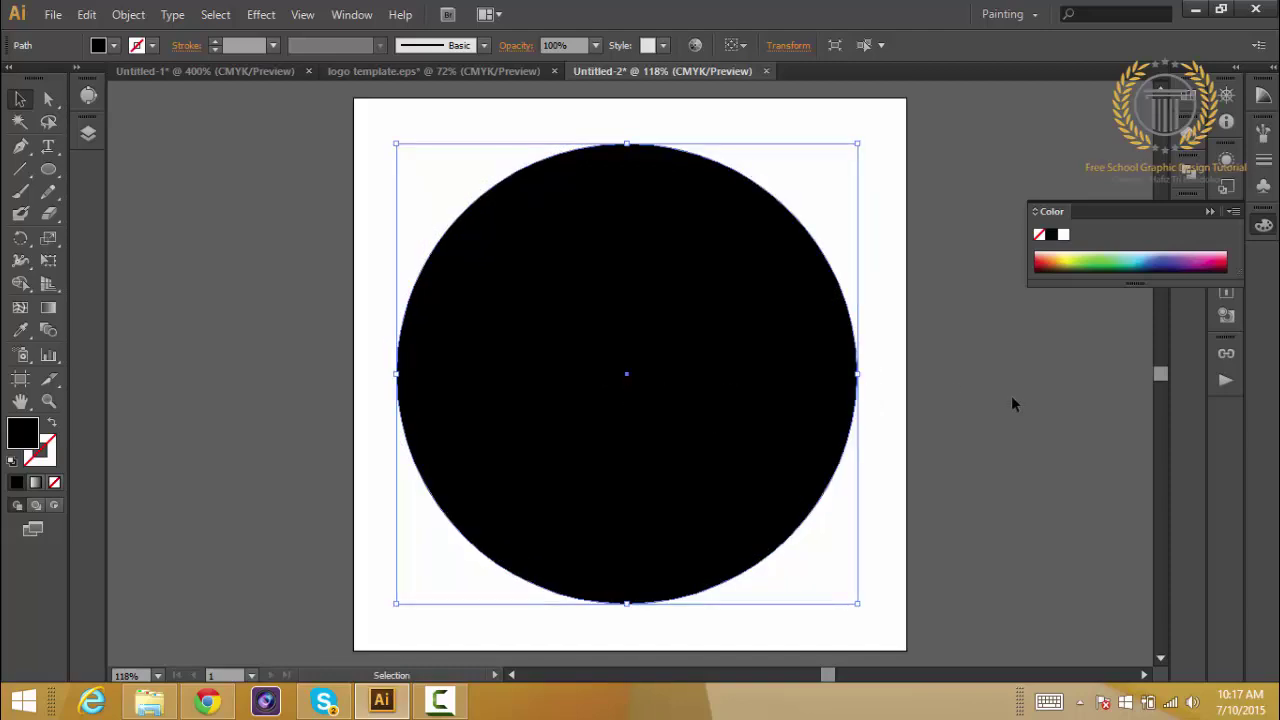
key("Right")
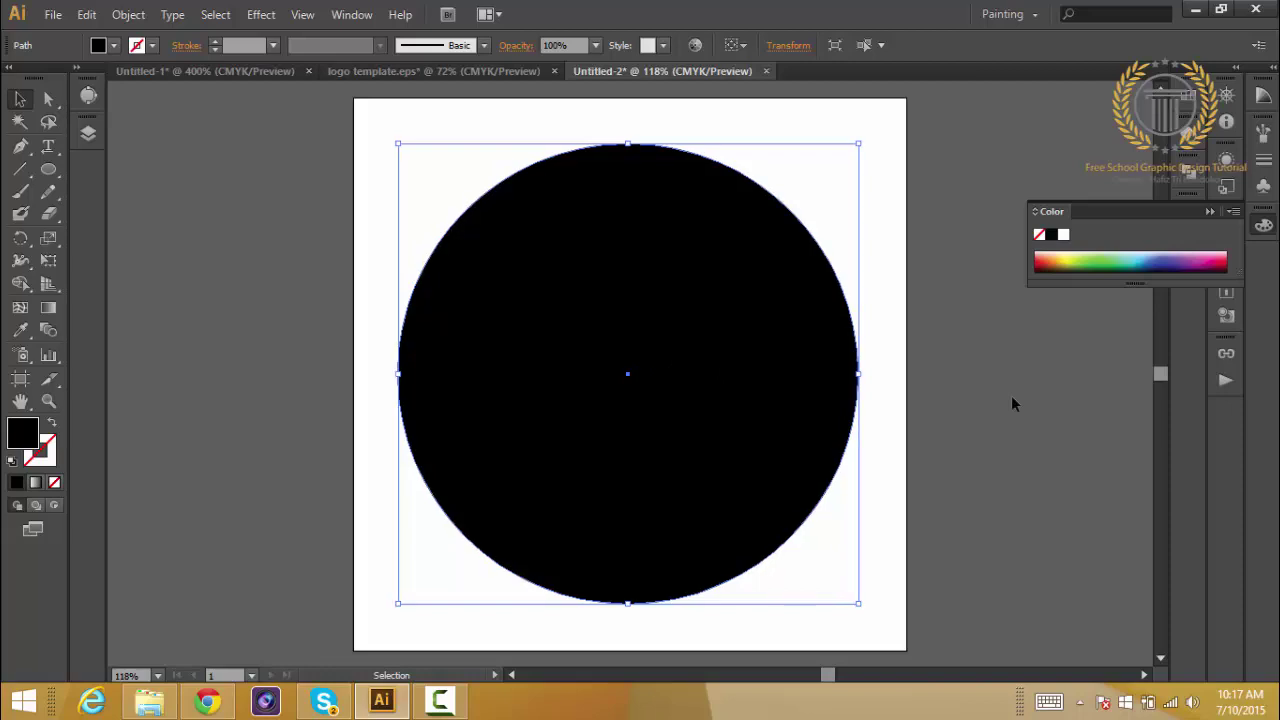
key("Down")
key("Right")
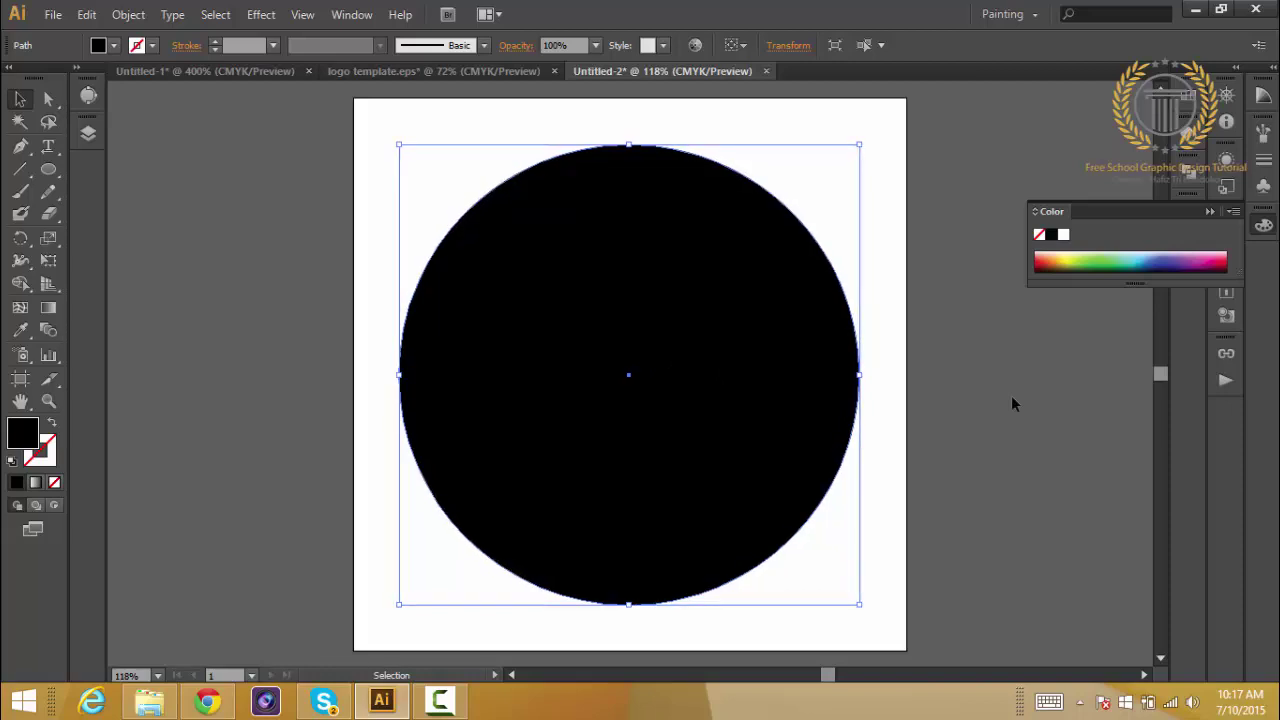
left_click(1012, 397)
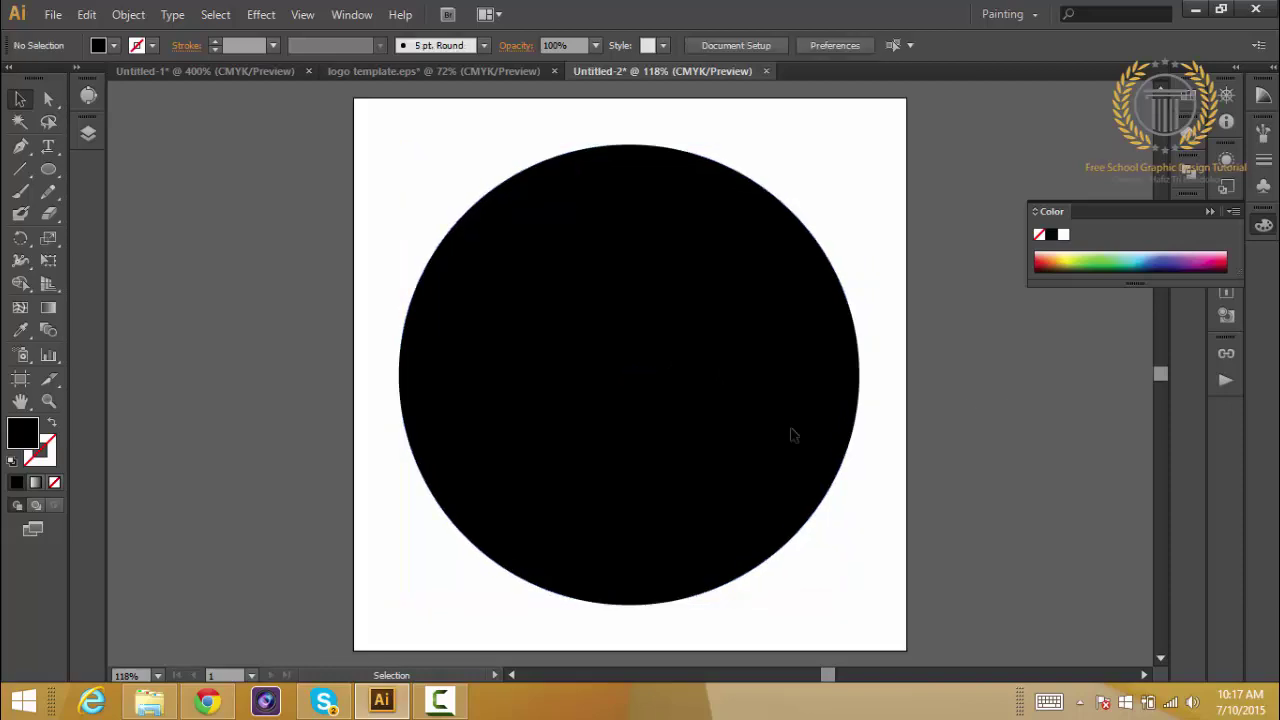
Shrink the circle to about 258 px wide and centre it horizontally on the page.
left_click(628, 379)
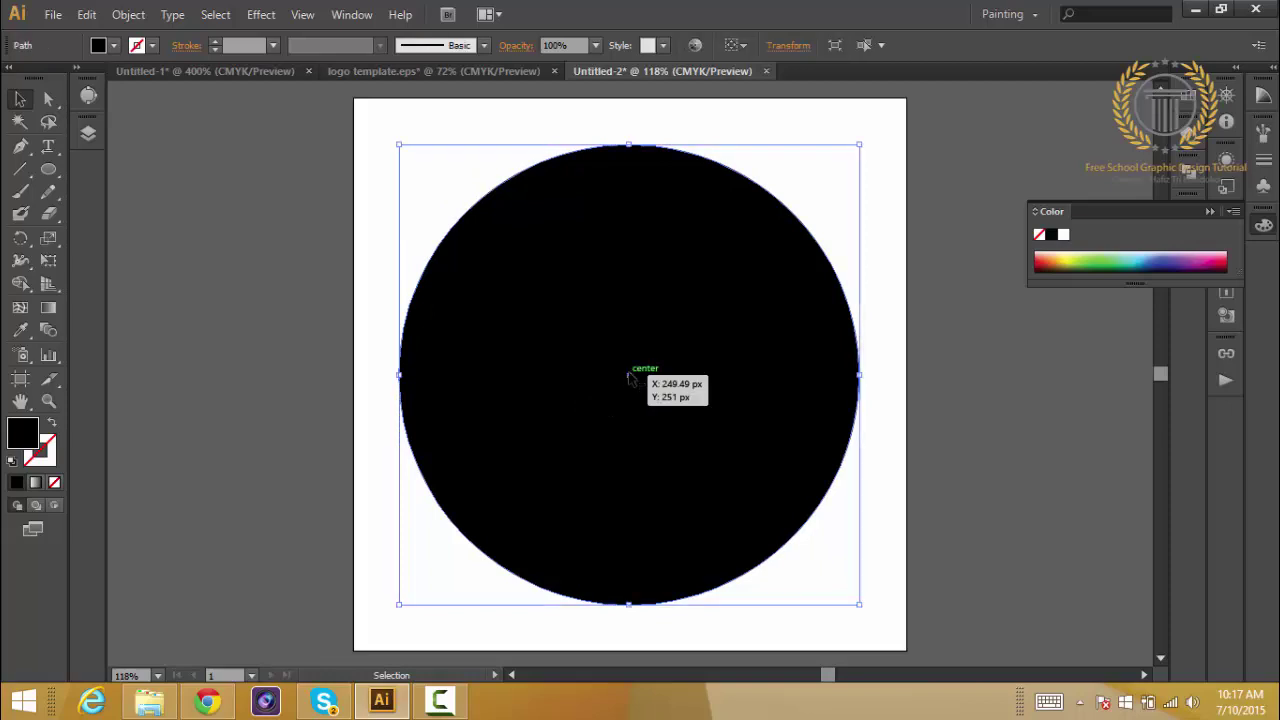
left_click(296, 380)
left_click(638, 368)
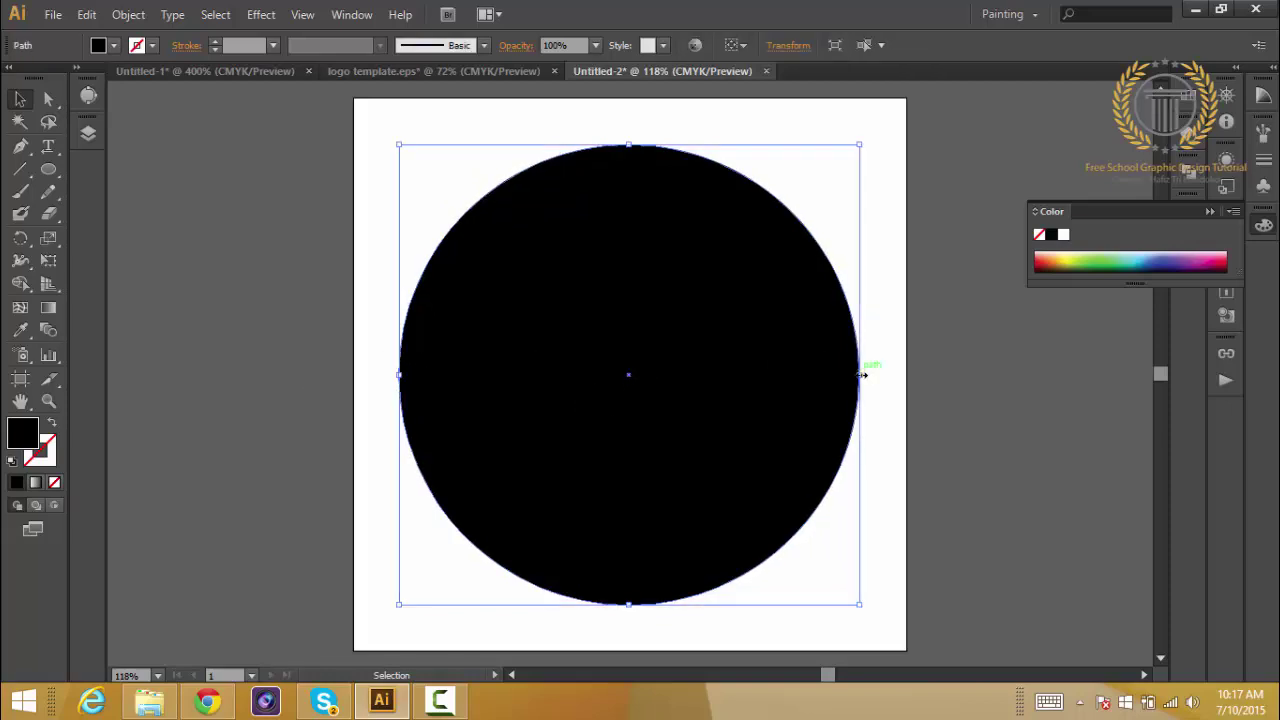
left_click_drag(862, 375, 657, 375)
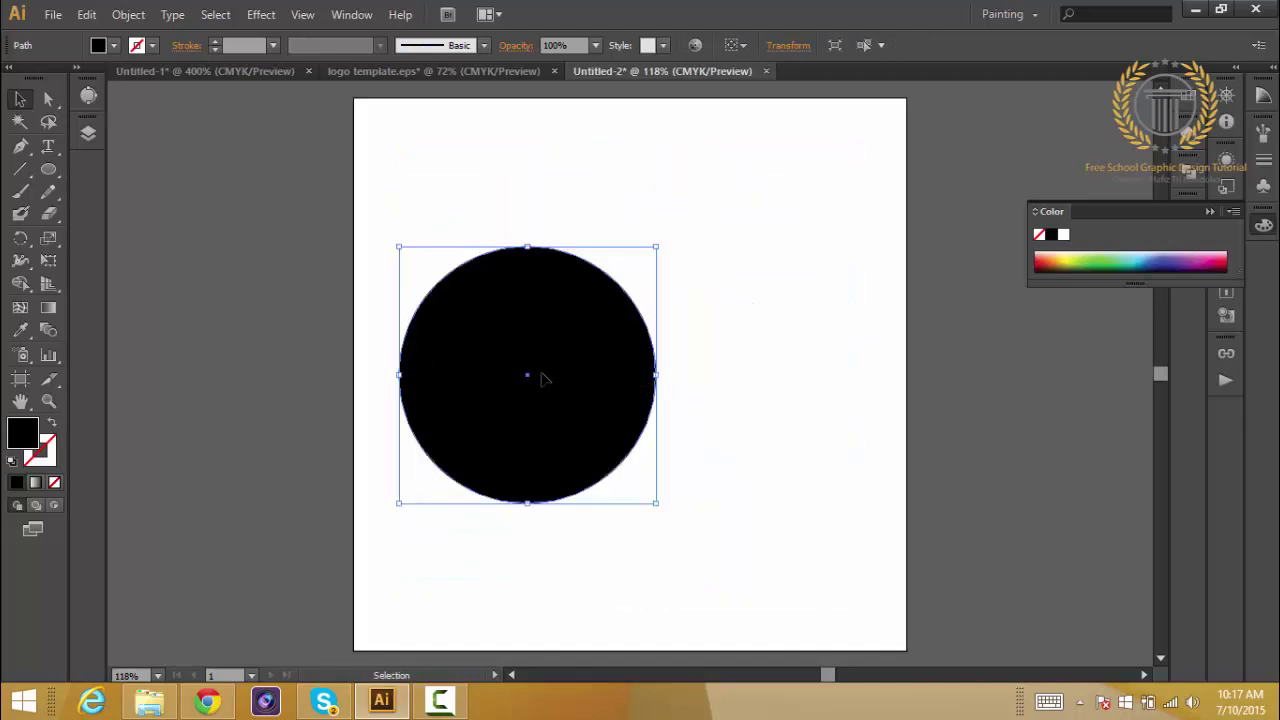
left_click_drag(543, 378, 633, 378)
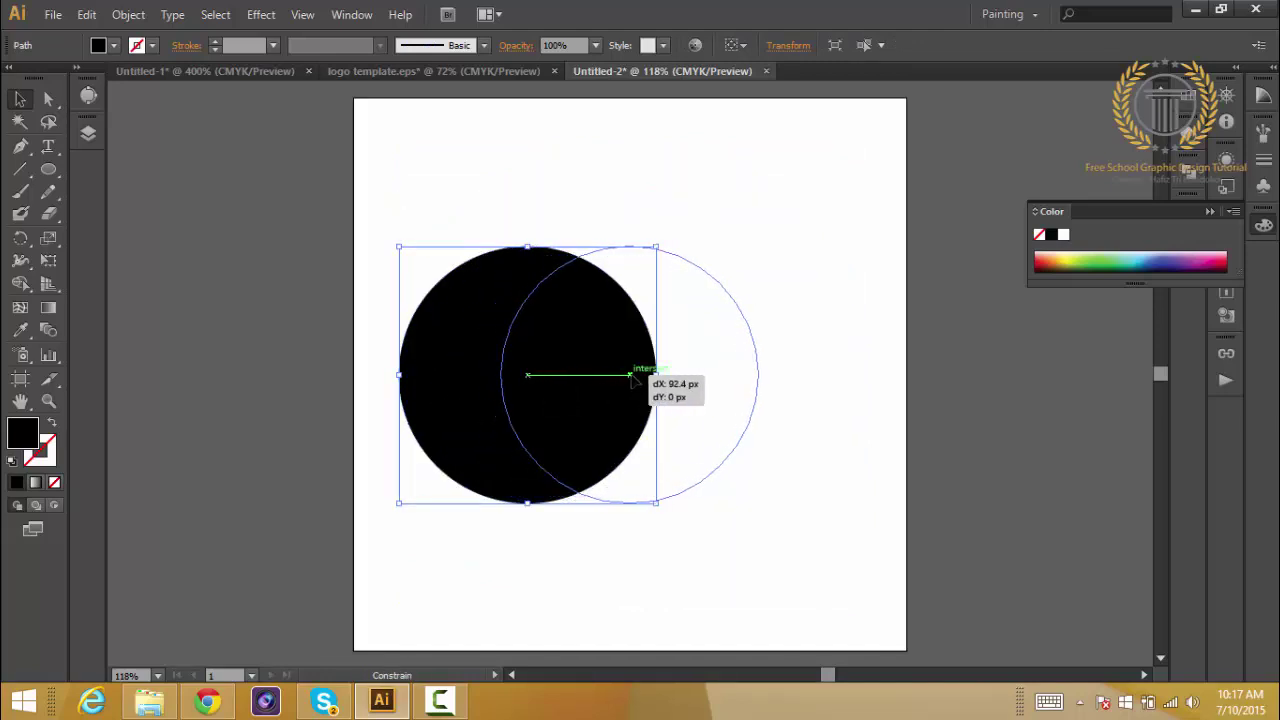
left_click_drag(633, 378, 634, 376)
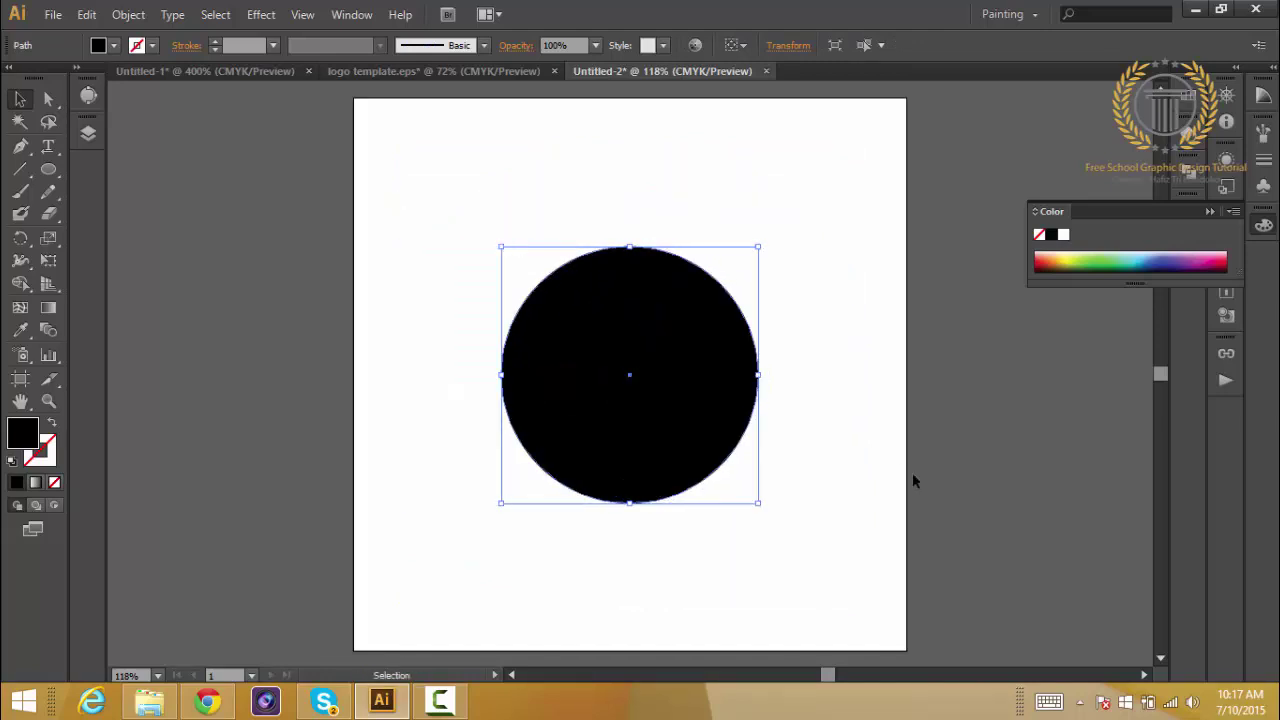
Zoom to 150% and set white as the fill colour for new shapes.
key("ctrl+plus")
left_click(298, 372)
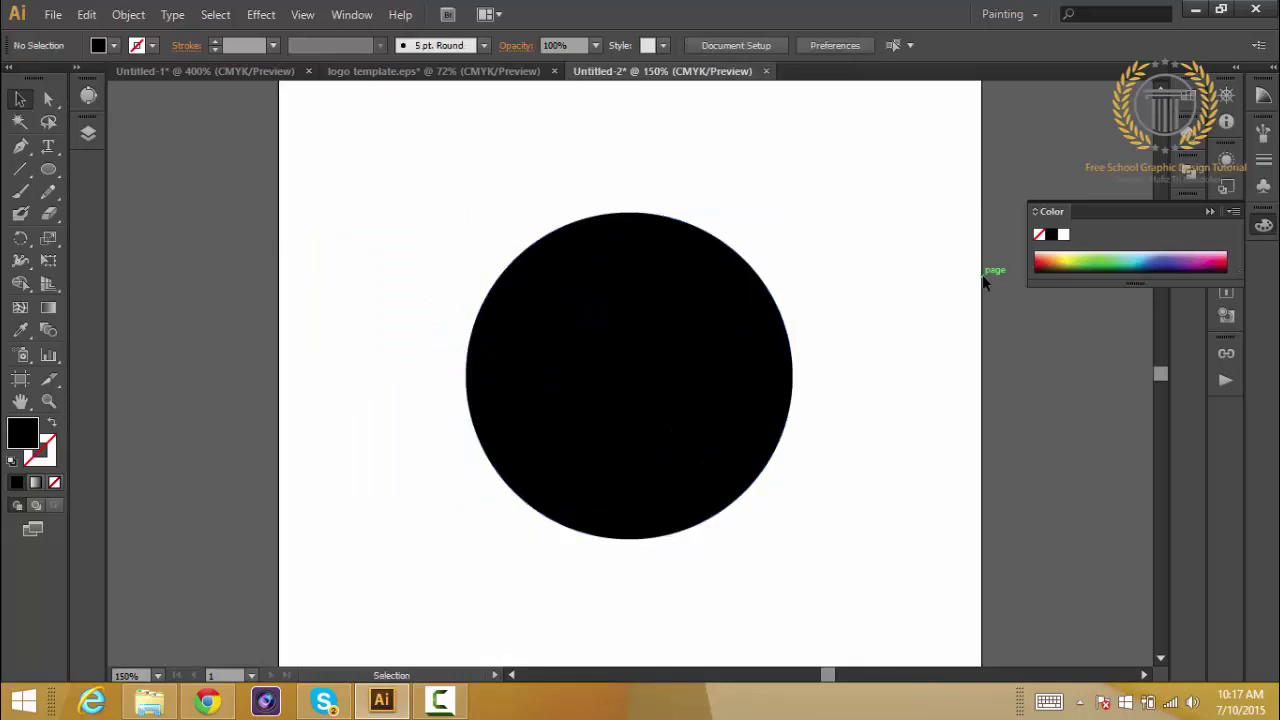
left_click(1063, 234)
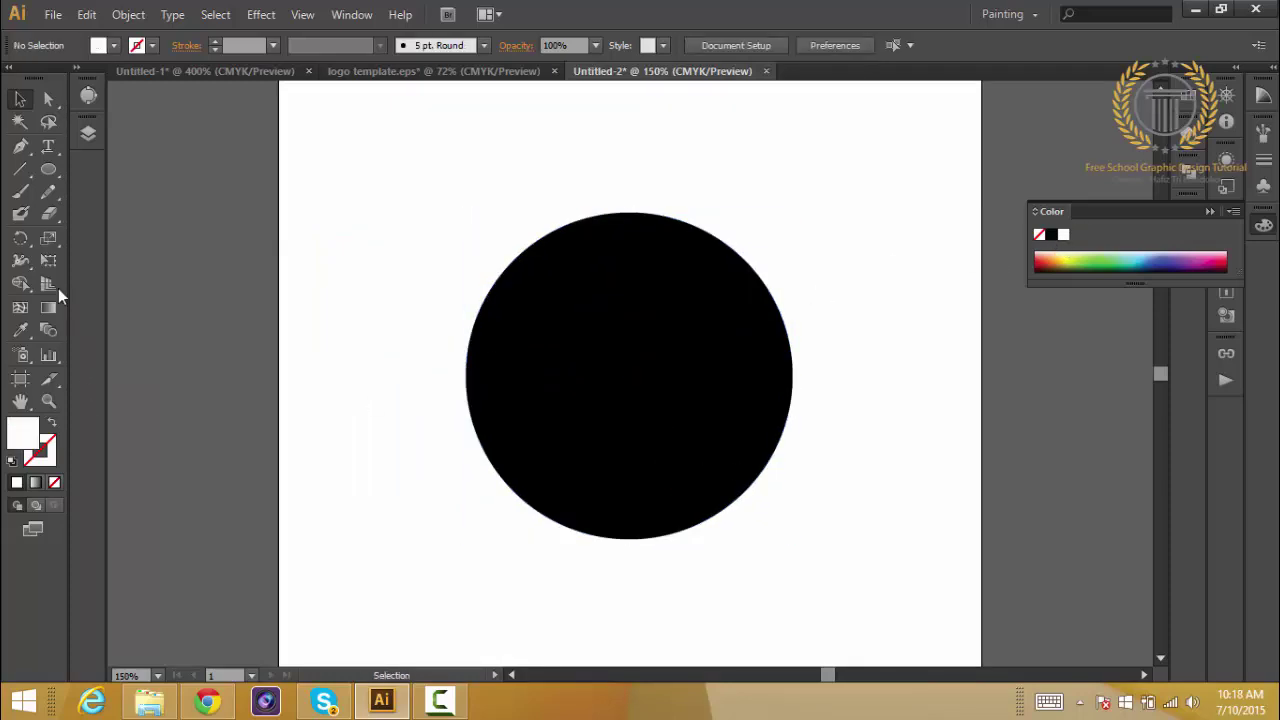
left_click(20, 146)
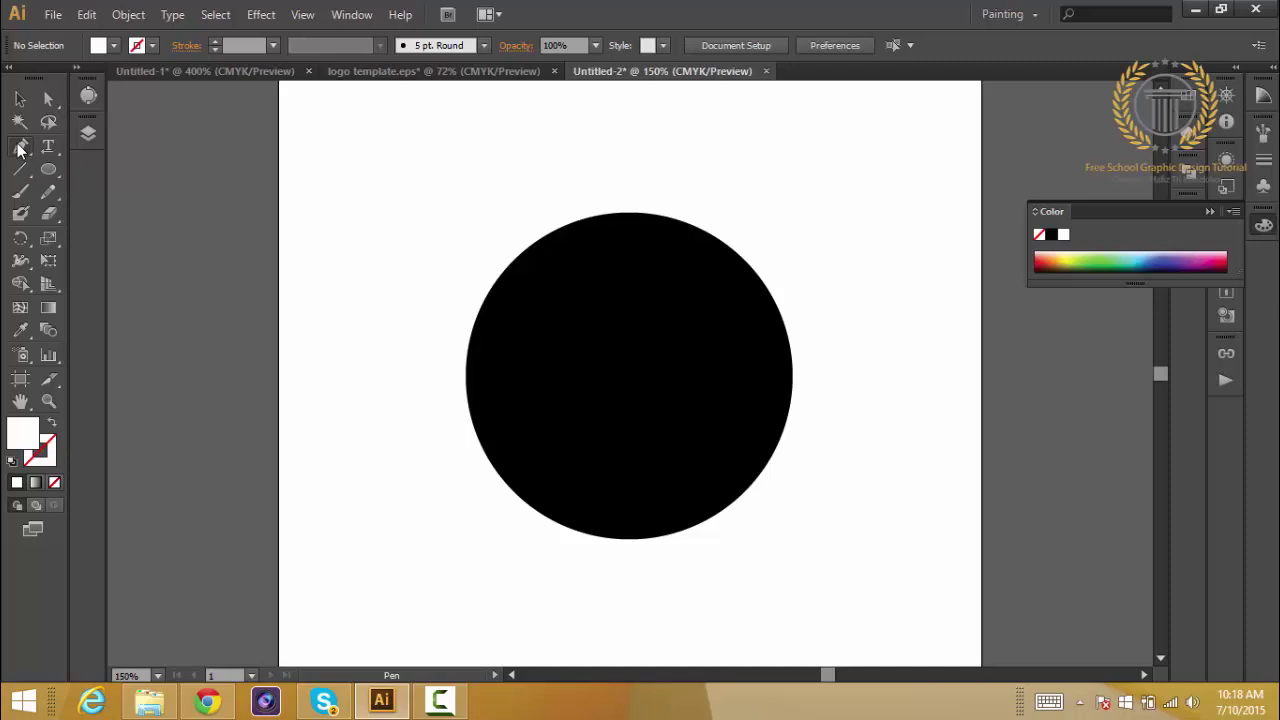
left_click(20, 147)
left_click(523, 253)
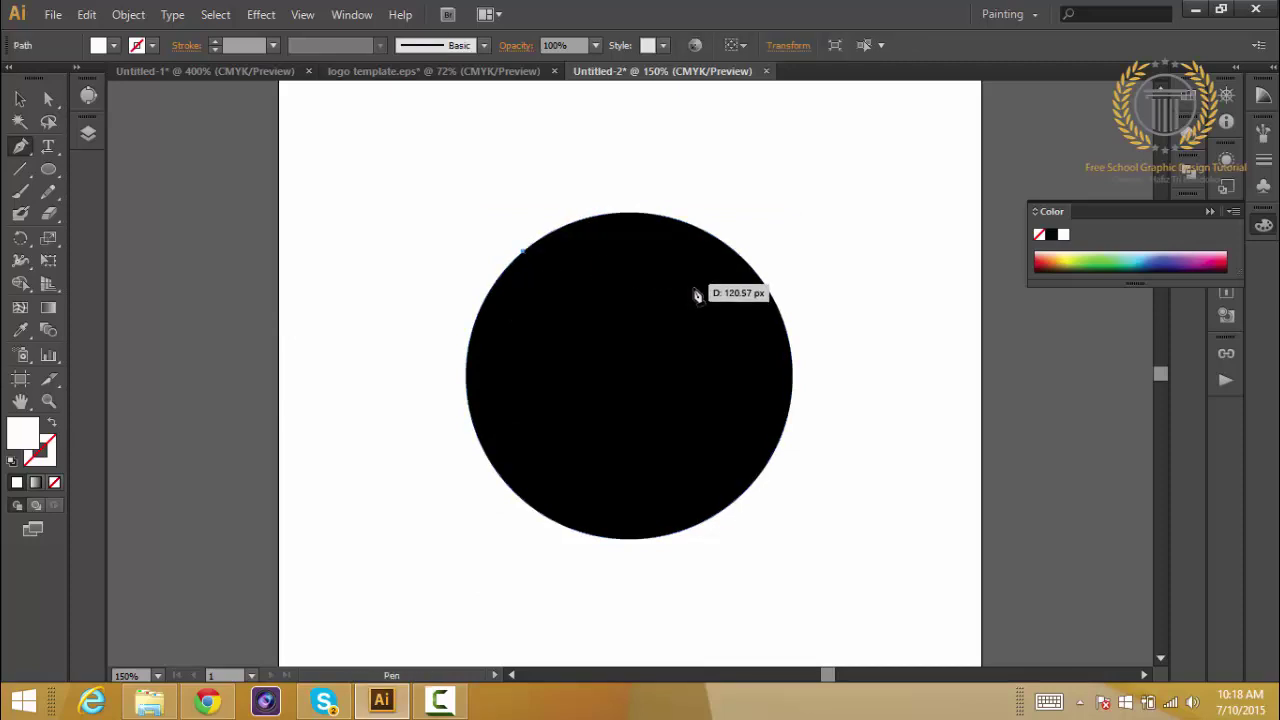
left_click_drag(685, 268, 740, 304)
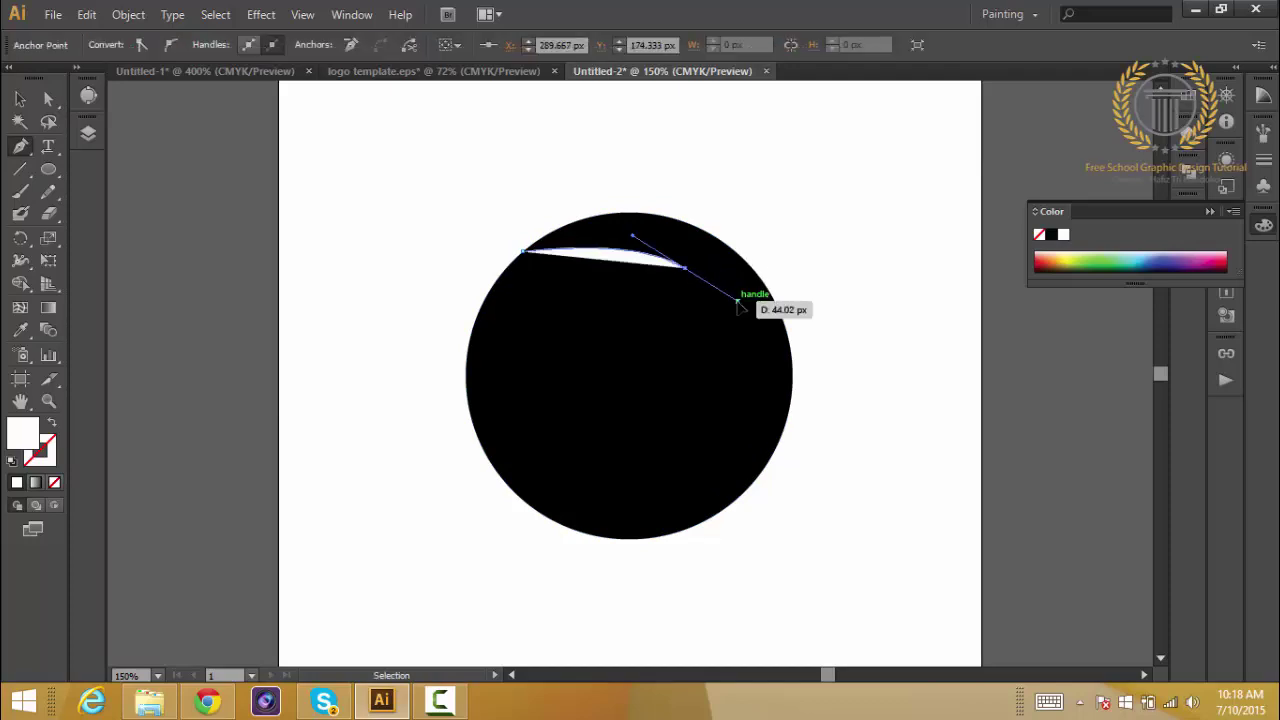
left_click_drag(740, 305, 746, 294)
left_click(754, 330)
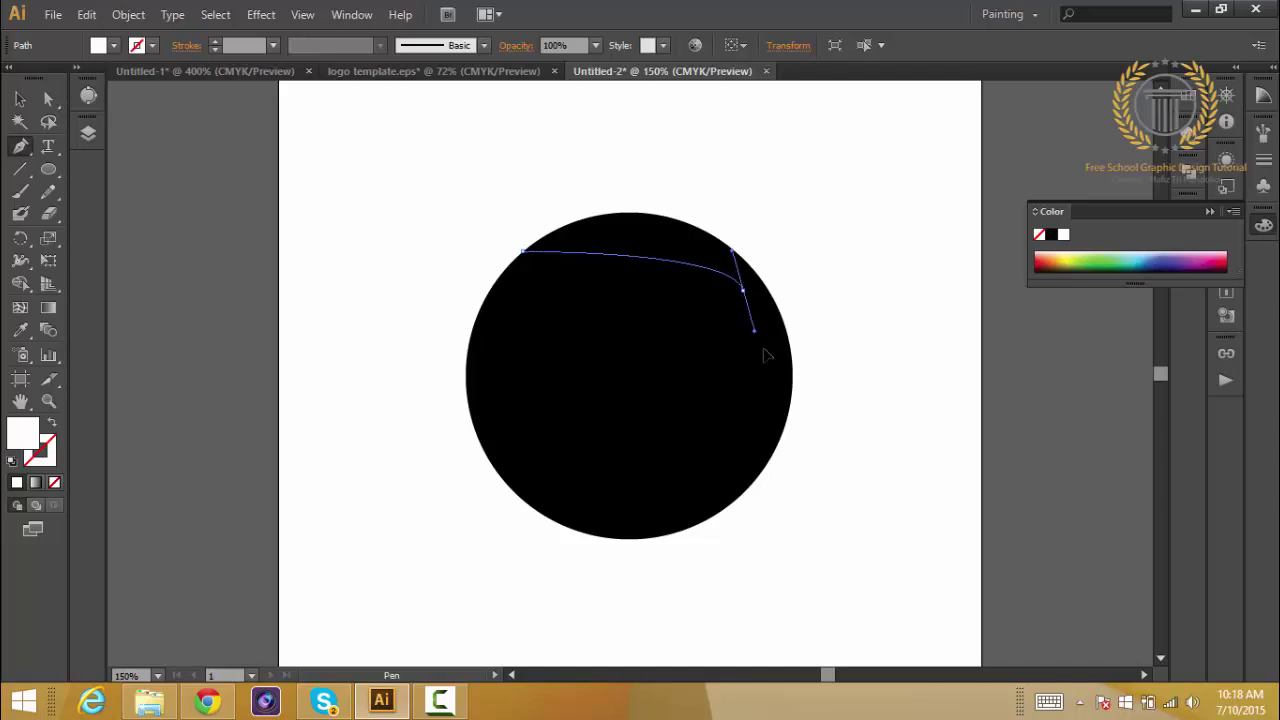
left_click_drag(764, 350, 790, 376)
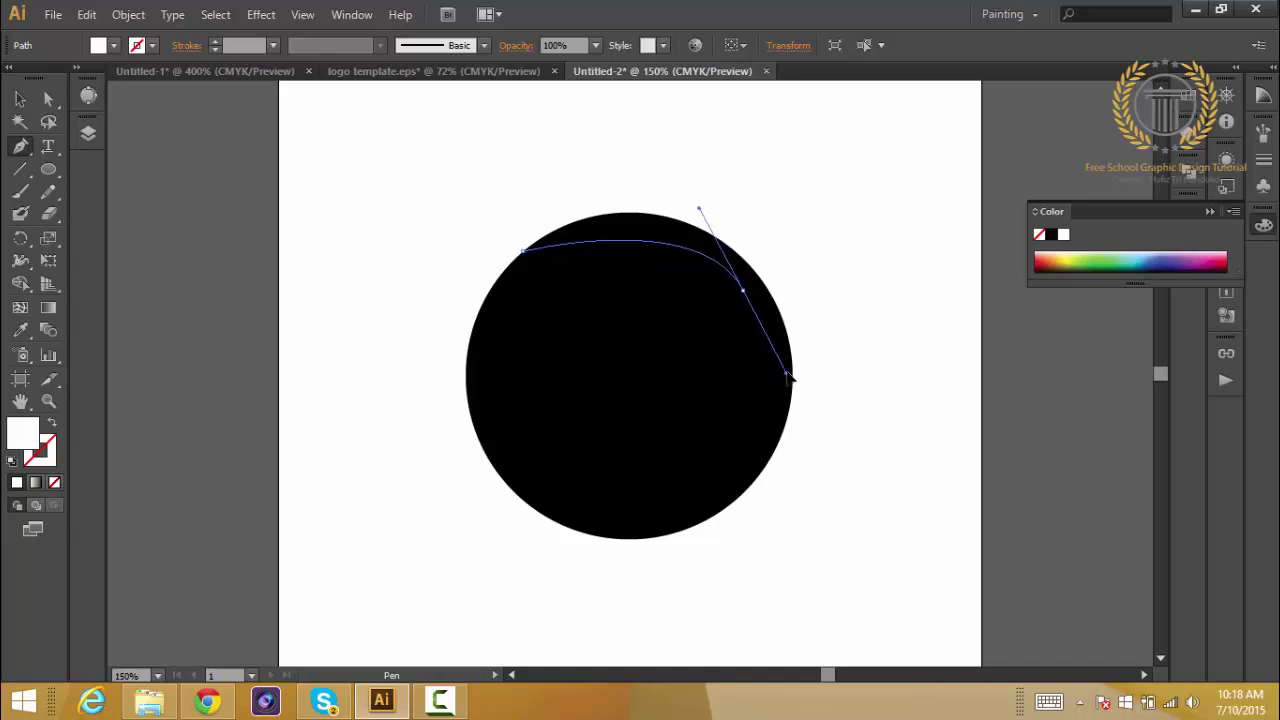
mouse_move(790, 378)
left_mouse_down()
mouse_move(680, 394)
mouse_move(619, 420)
mouse_move(568, 406)
mouse_move(607, 414)
left_mouse_up()
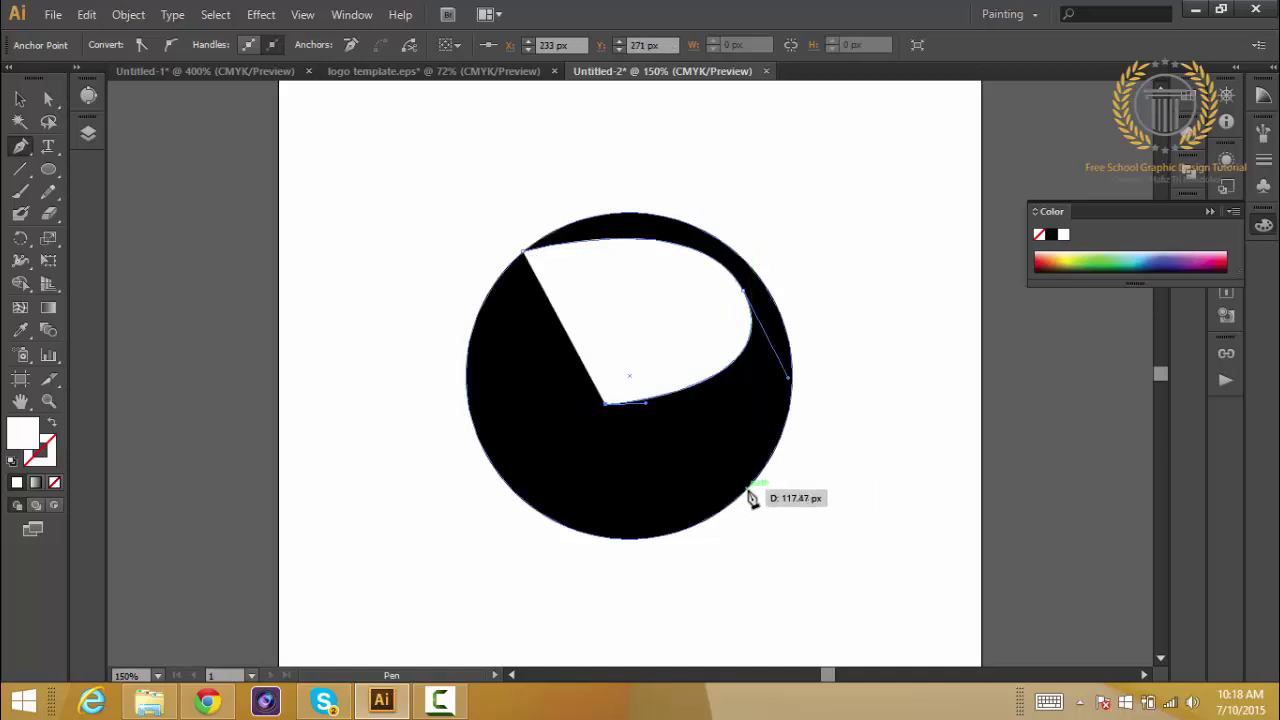
left_click_drag(808, 519, 945, 546)
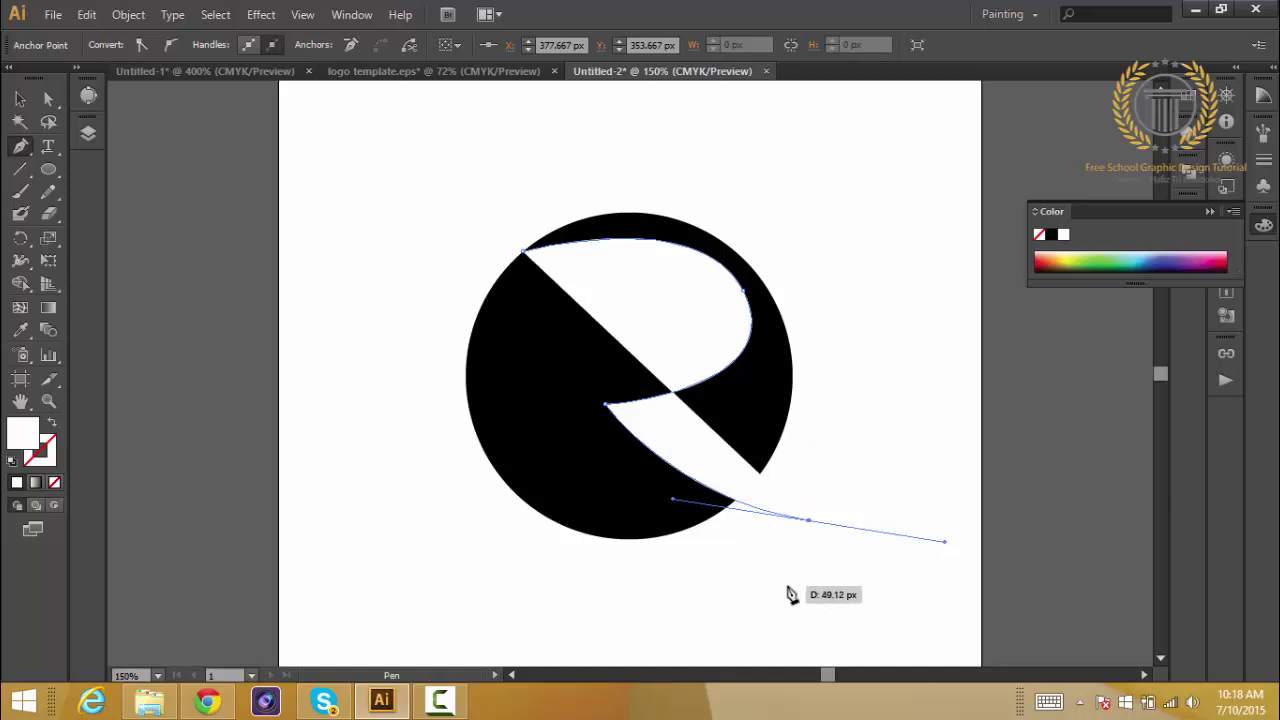
key("ctrl+z")
key("Delete")
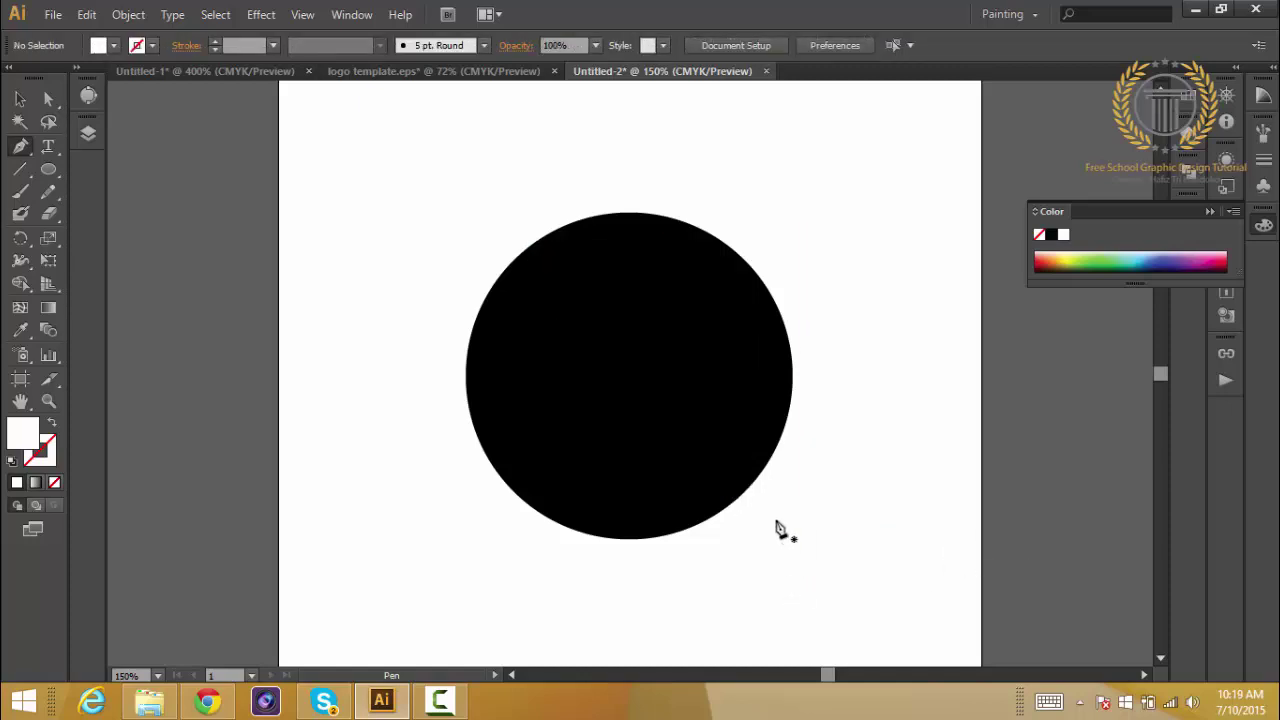
Start the swoosh with a corner below-right and curve it up to the circle's top-left.
left_click_drag(776, 513, 570, 324)
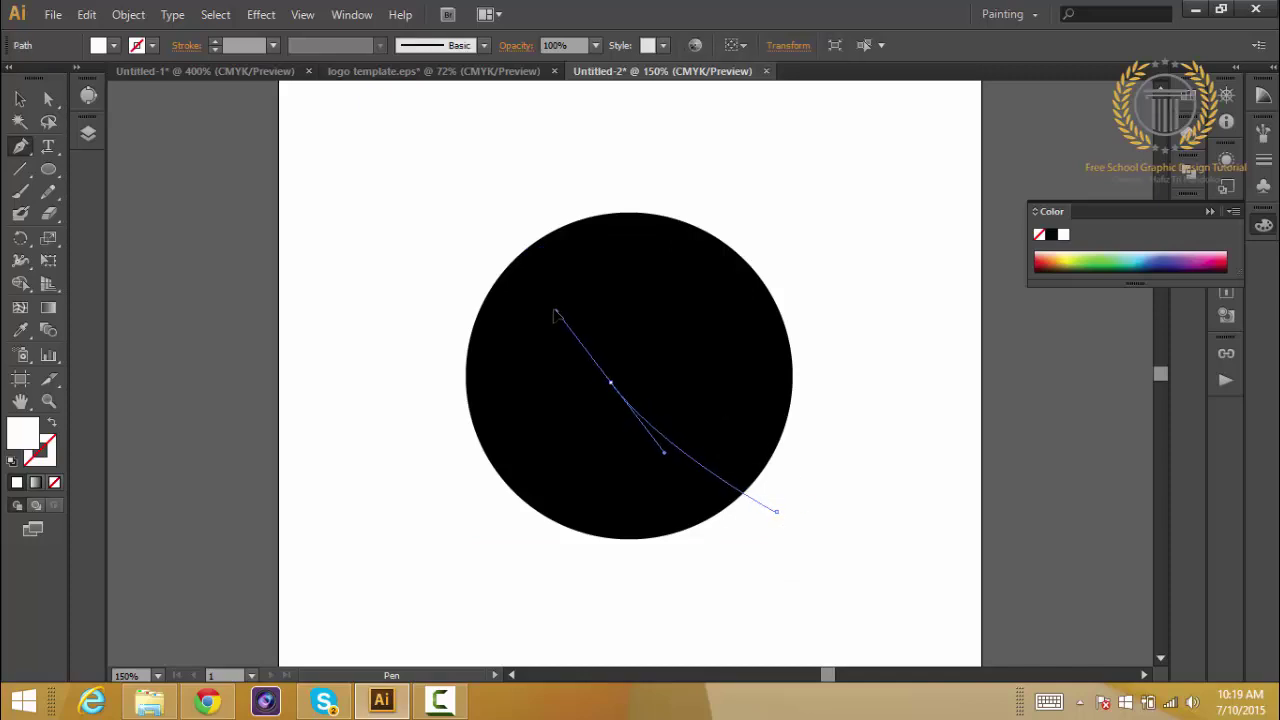
left_click_drag(611, 383, 619, 392)
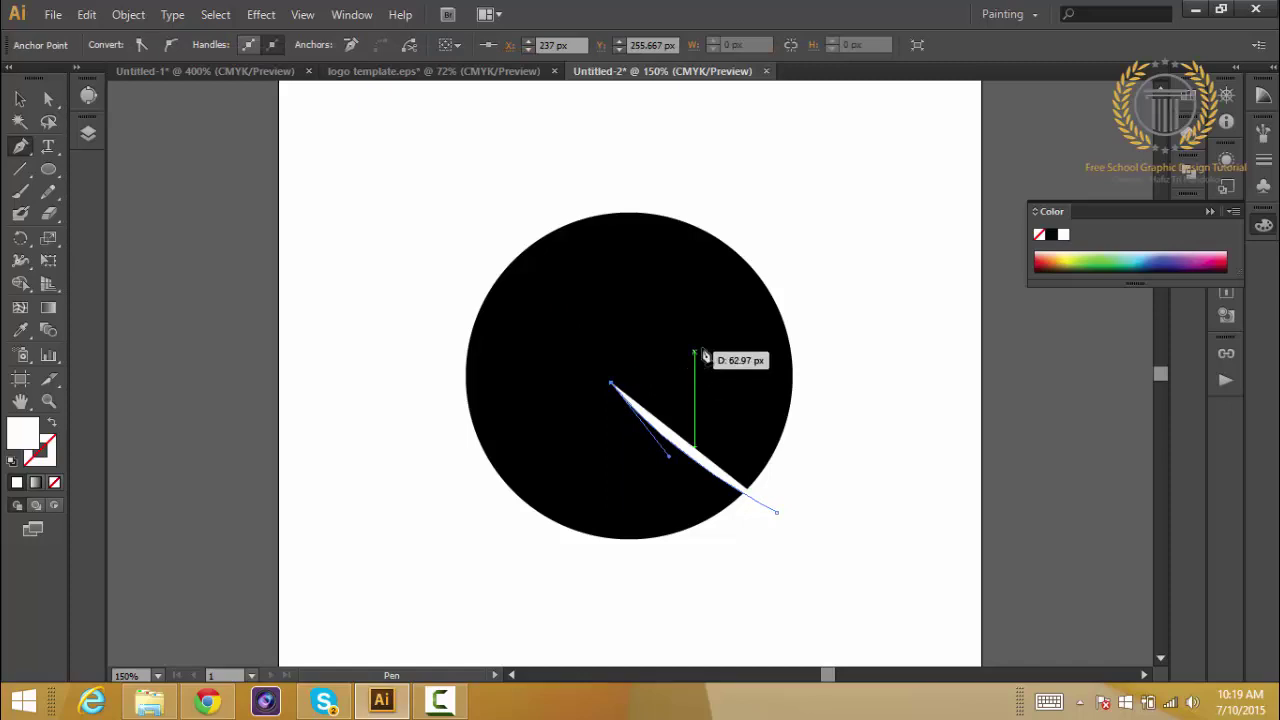
left_click_drag(711, 304, 717, 240)
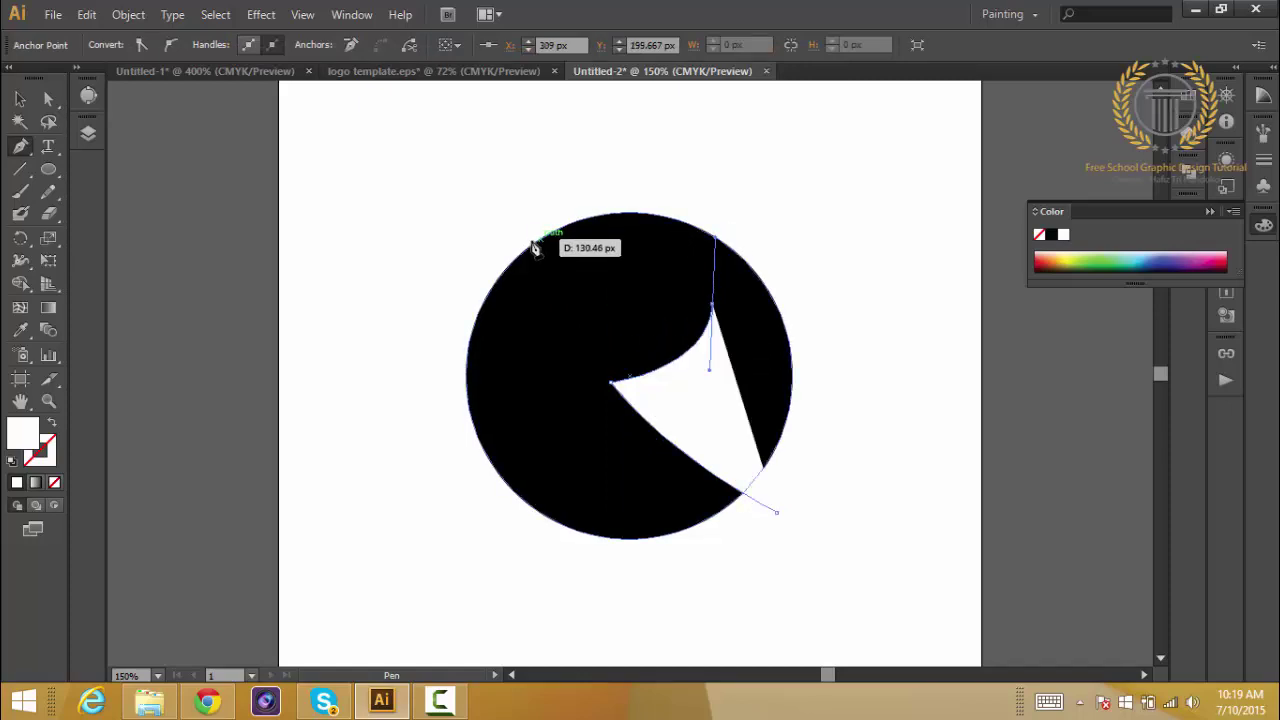
left_click_drag(489, 238, 398, 256)
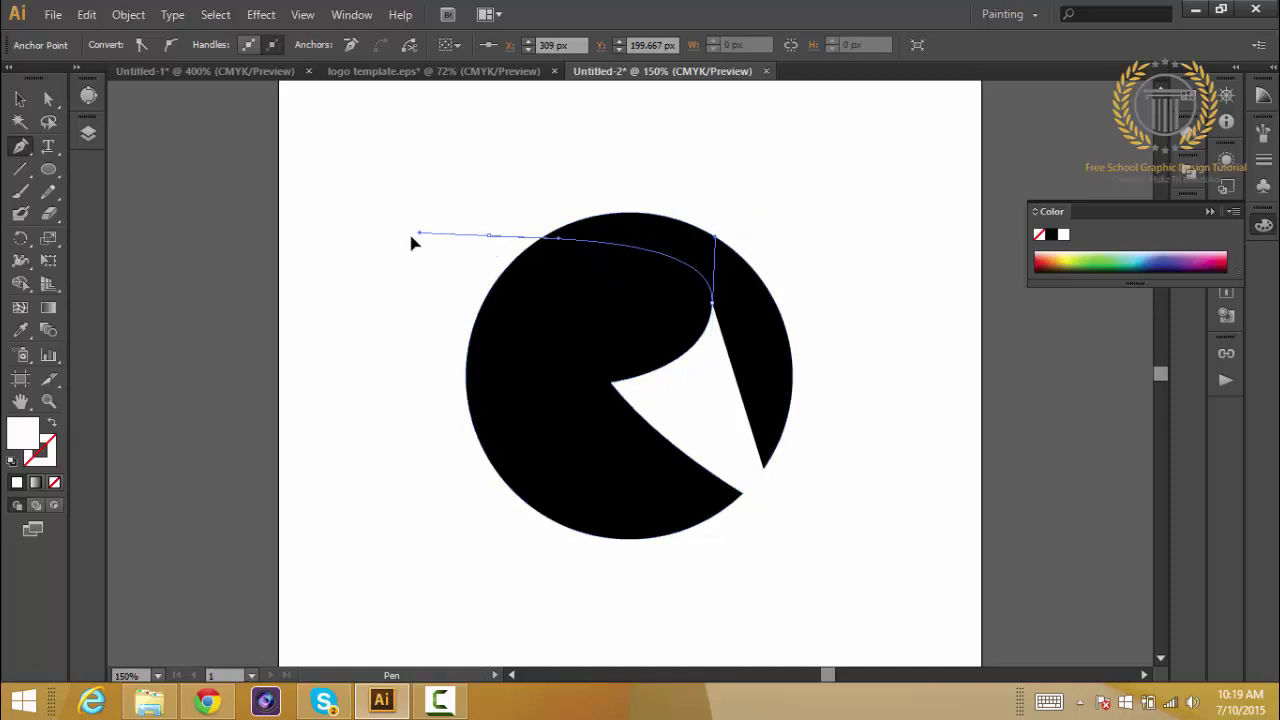
left_click(499, 278)
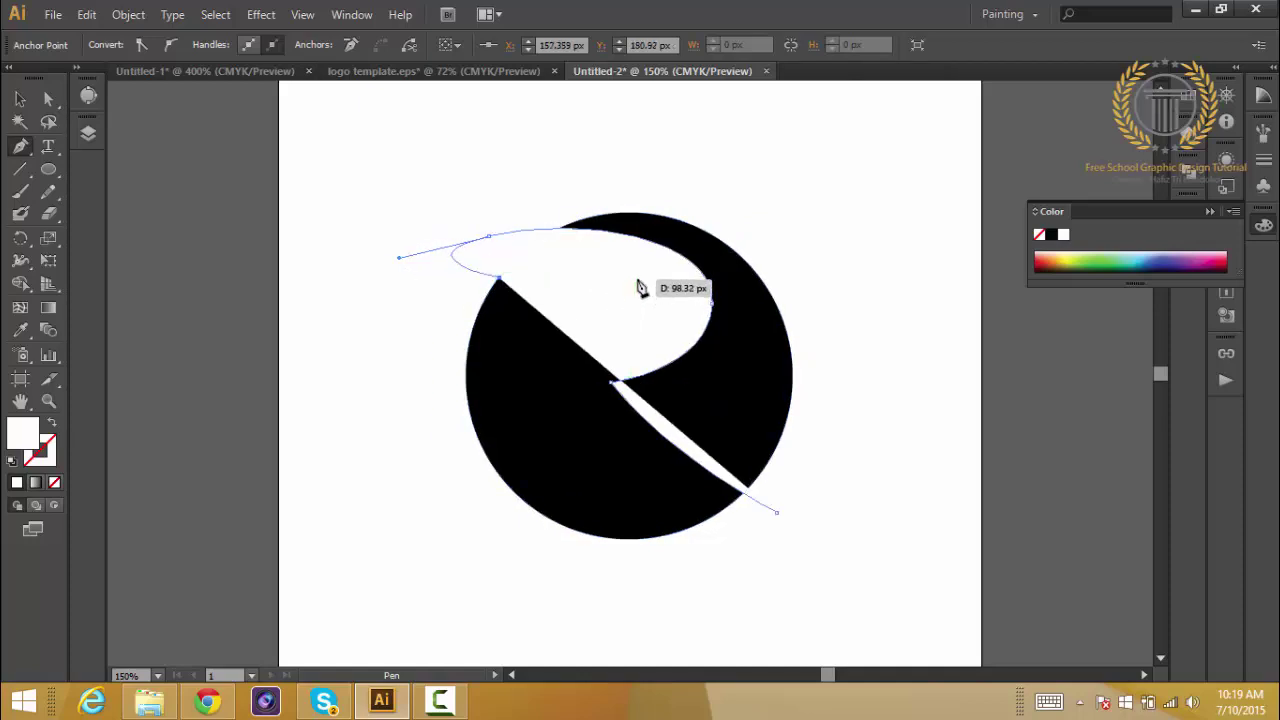
Draw the R's bowl, sharp inner corner and leg, closing the path with a looping tail.
left_click_drag(637, 278, 717, 300)
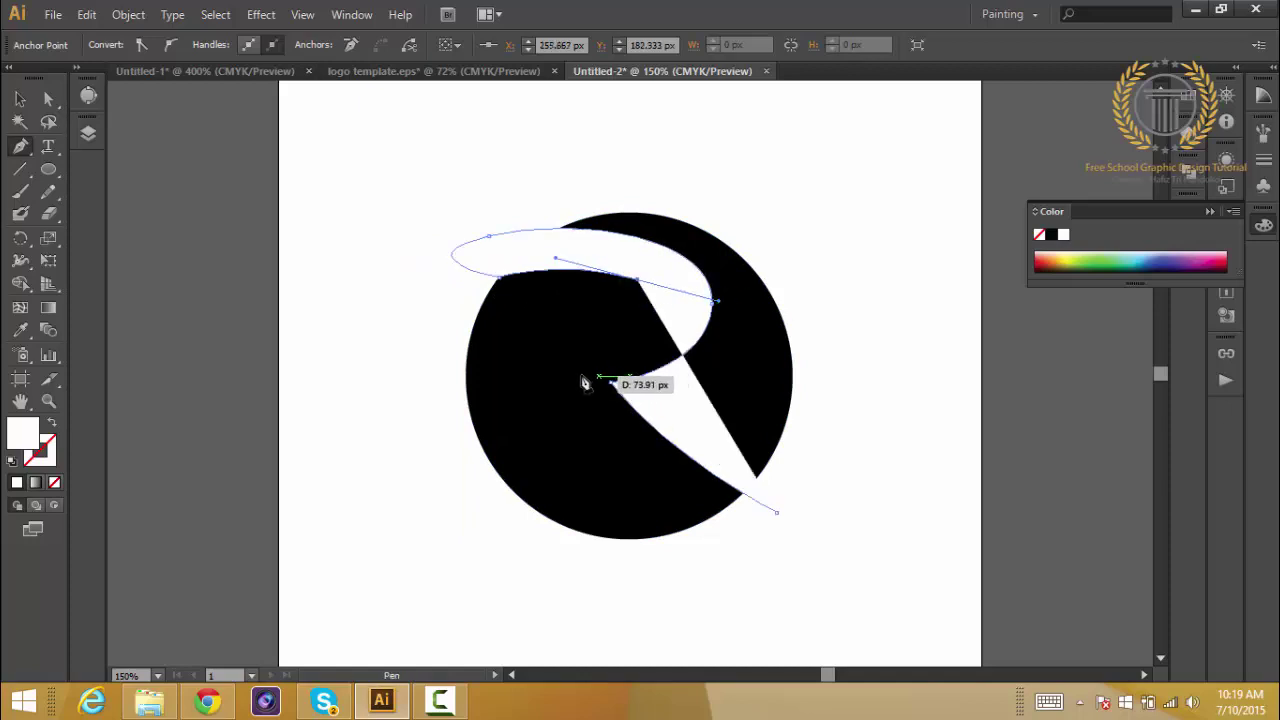
left_click_drag(529, 345, 466, 334)
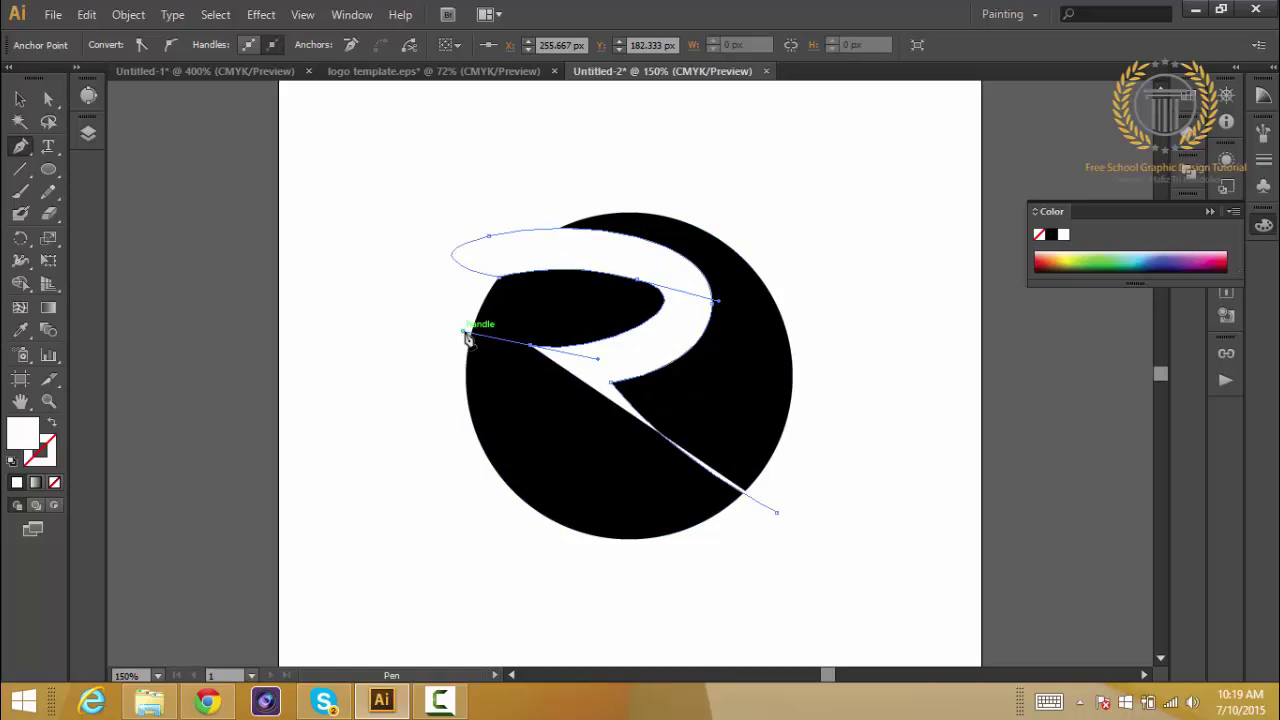
left_click(530, 347)
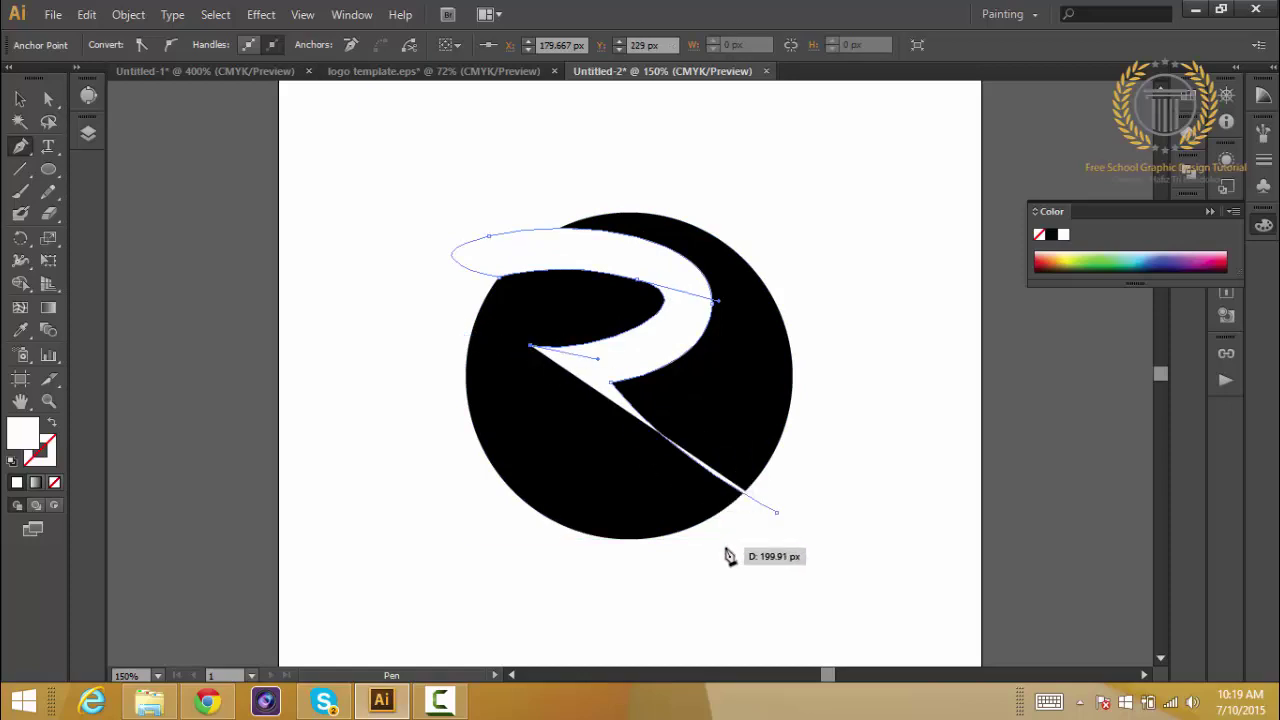
left_click_drag(736, 551, 882, 624)
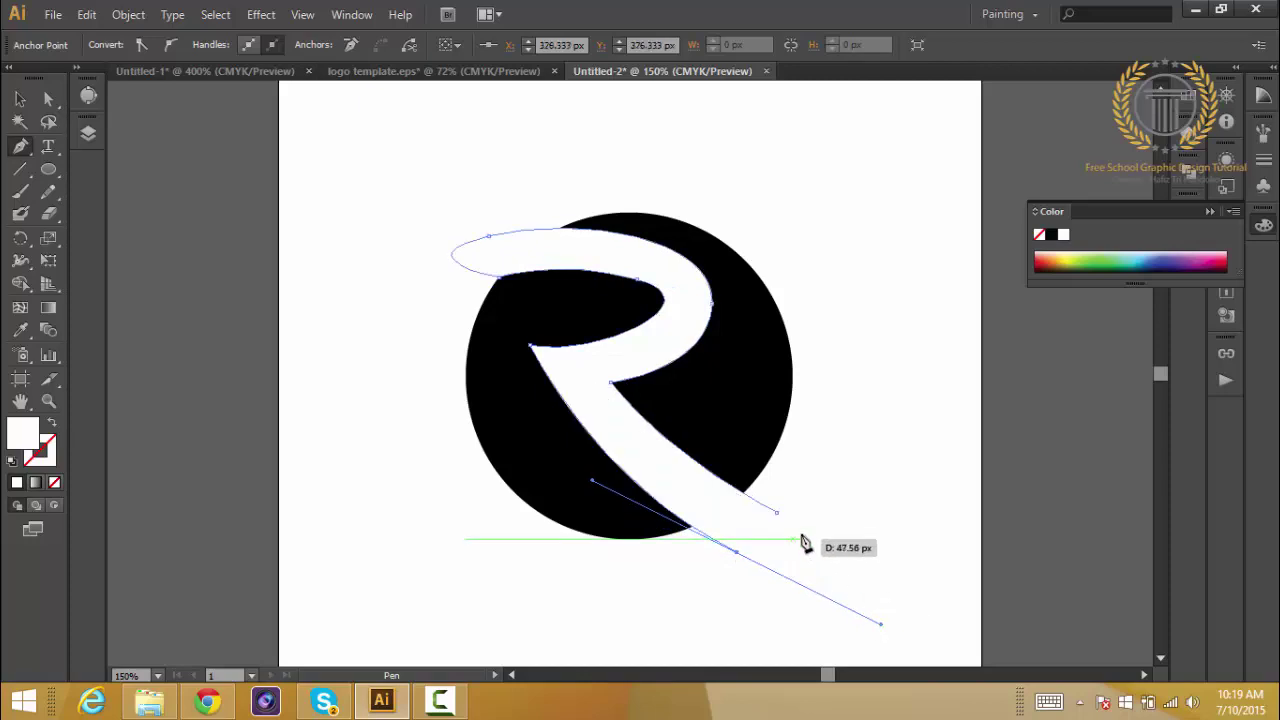
left_click_drag(781, 519, 878, 571)
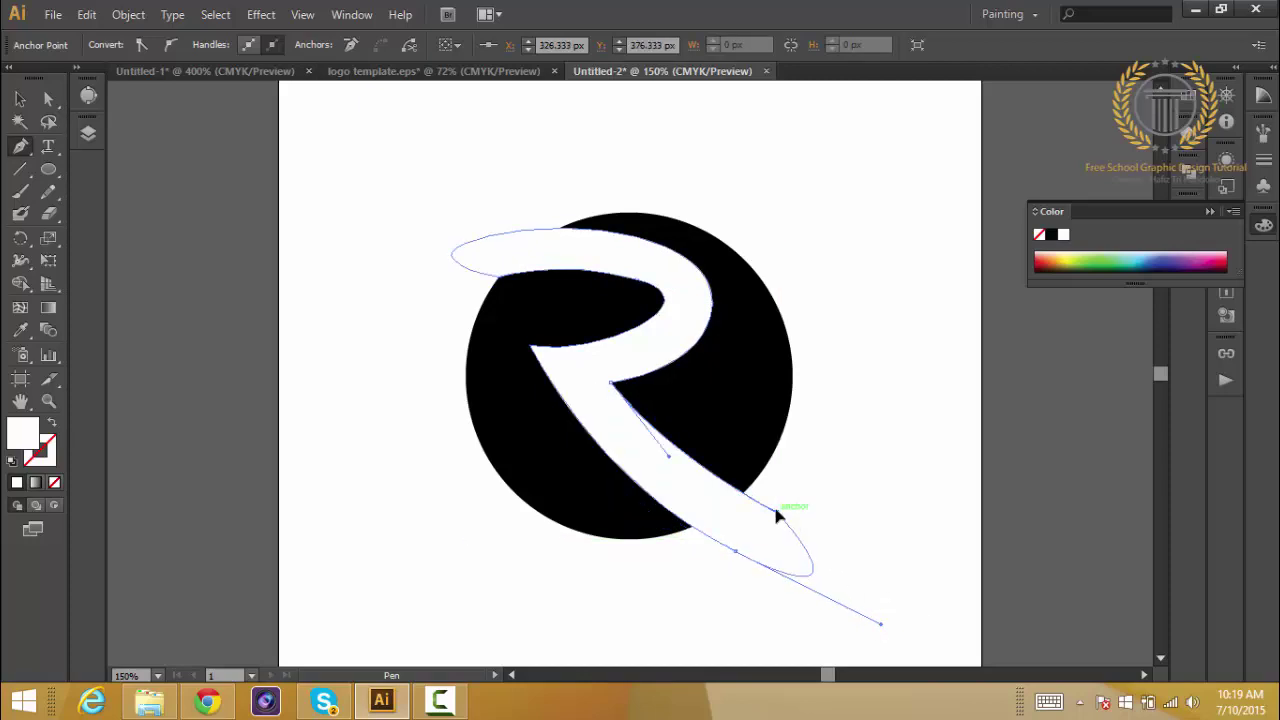
Adjust the swoosh's bowl anchor and its upper and top-right curves with Direct Selection.
left_click(19, 98)
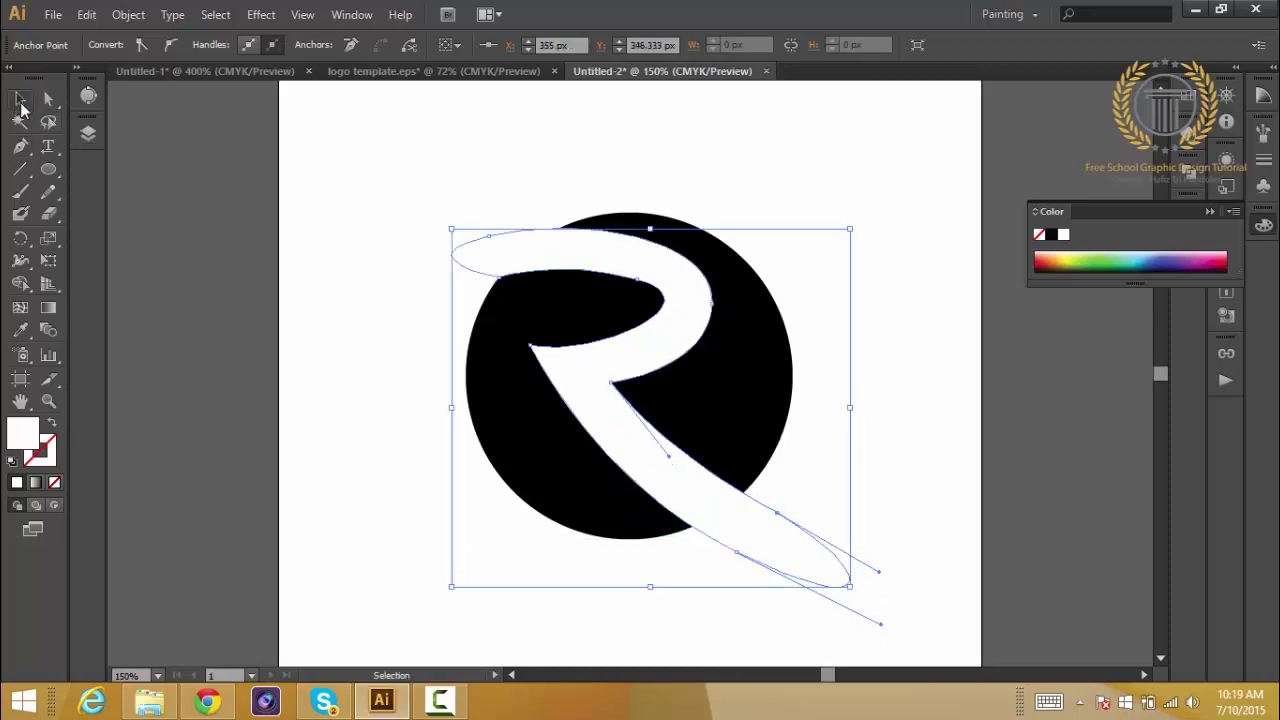
left_click(359, 239)
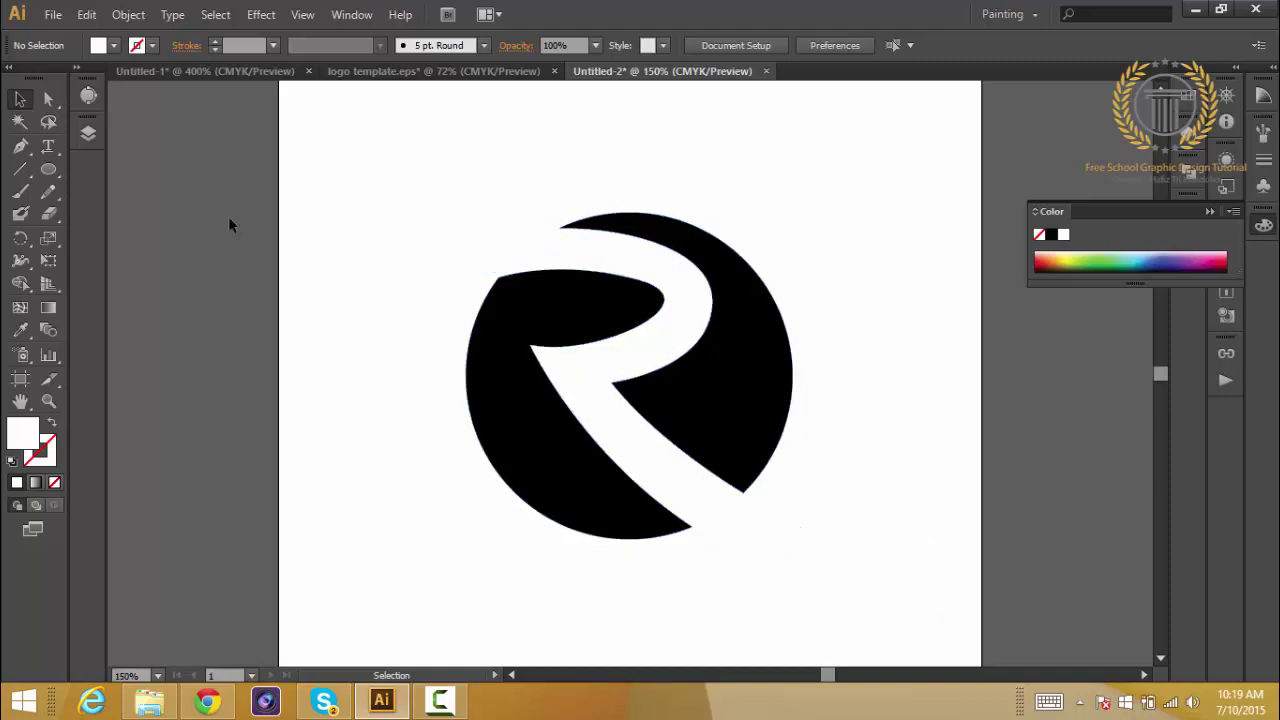
left_click_drag(530, 350, 528, 356)
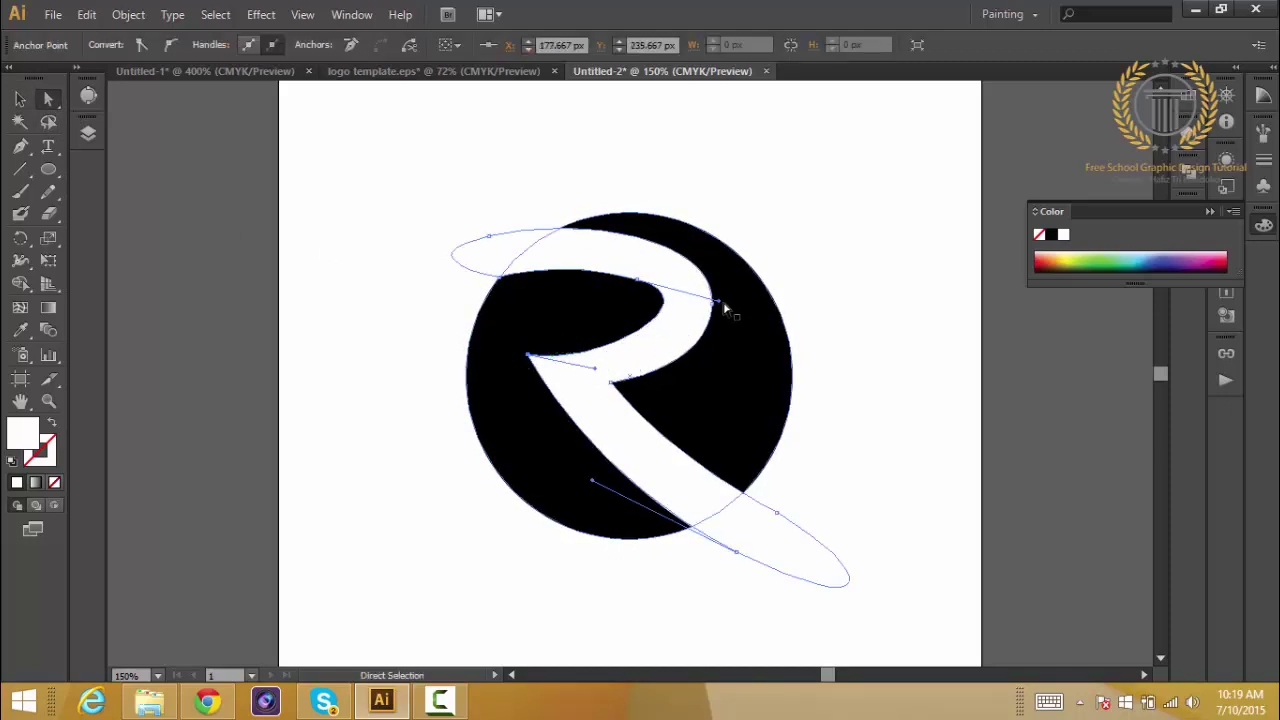
left_click_drag(718, 299, 714, 319)
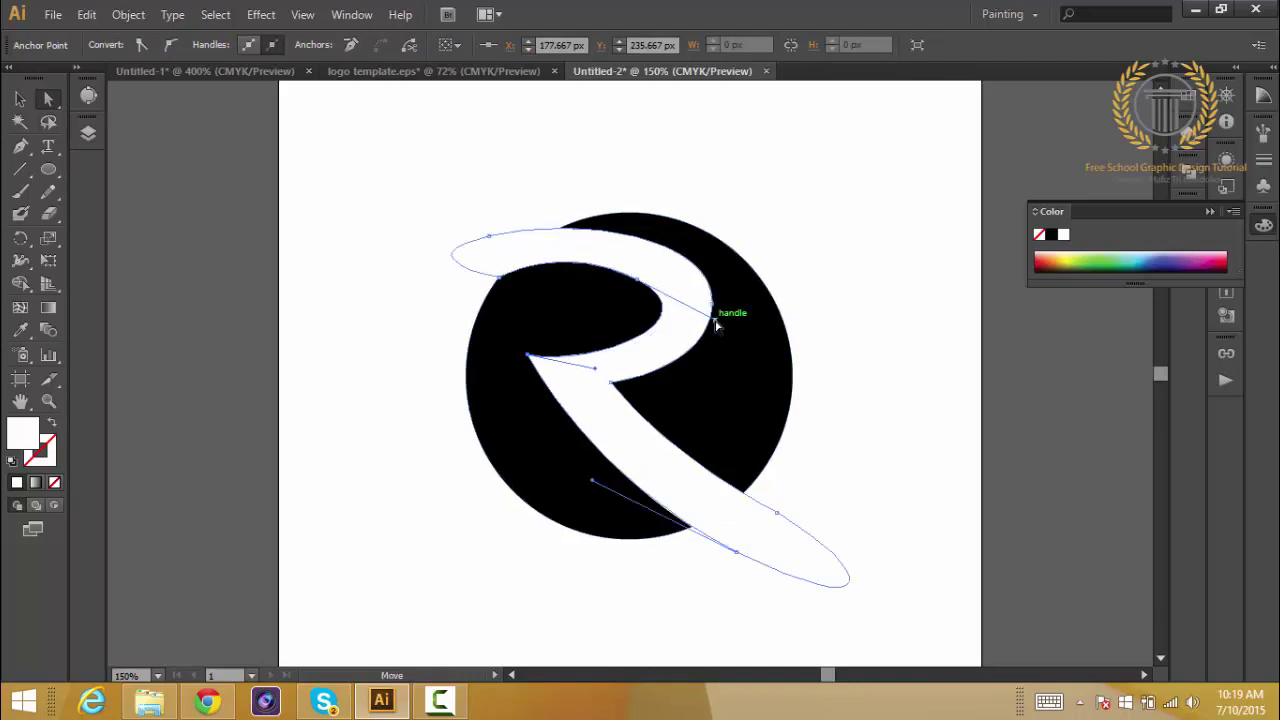
left_click(810, 317)
left_click(712, 300)
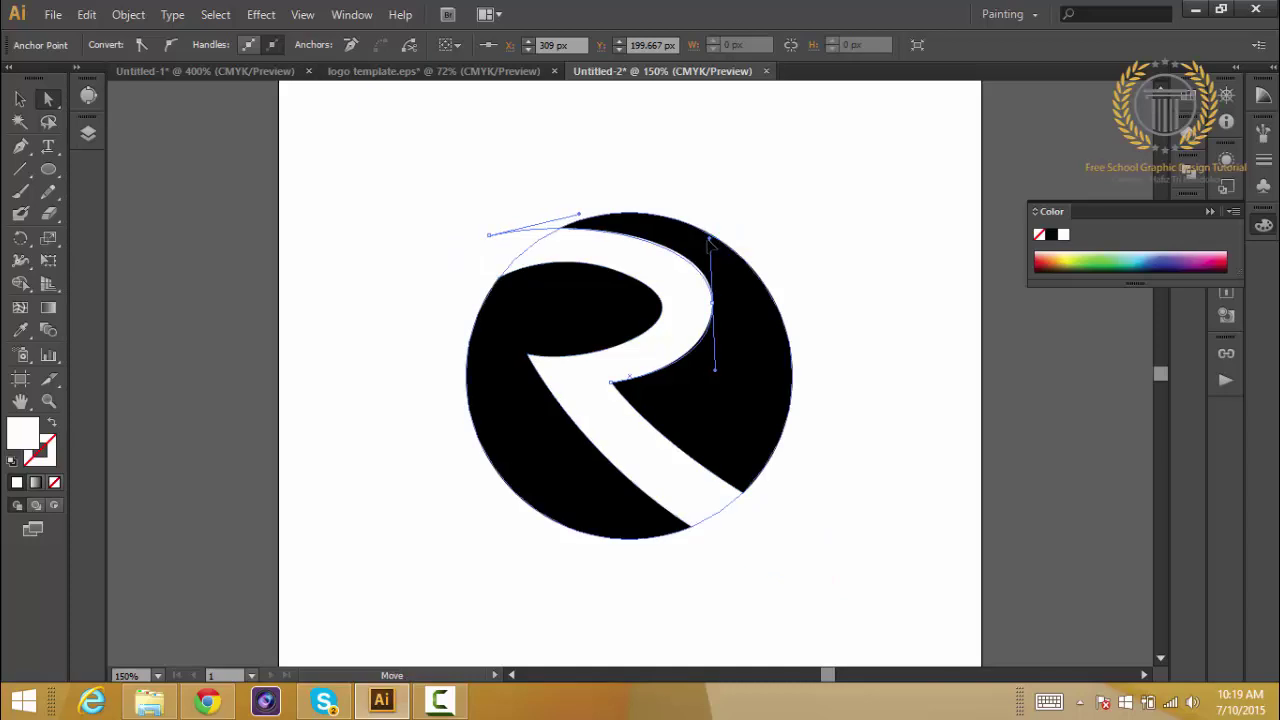
left_click_drag(716, 241, 716, 238)
left_click(800, 248)
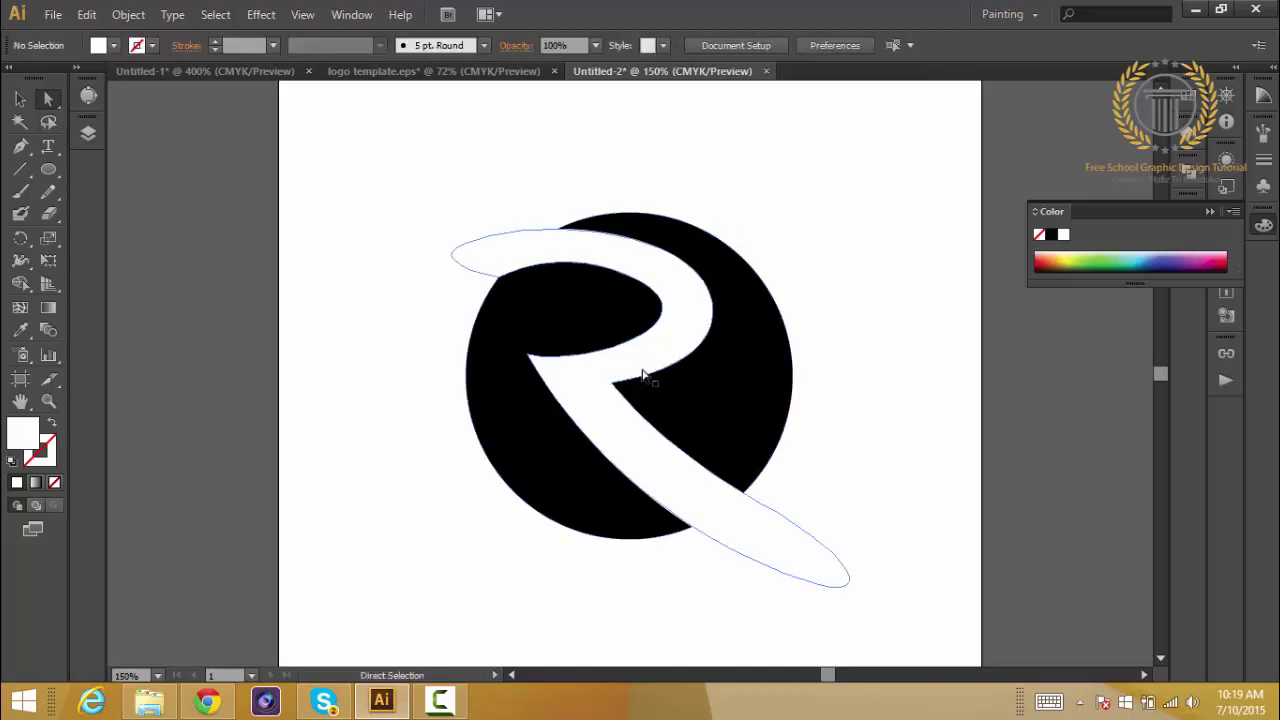
Shift the leg-to-bowl point and the R's inner corner point to clean up the cut.
left_click_drag(609, 389, 601, 390)
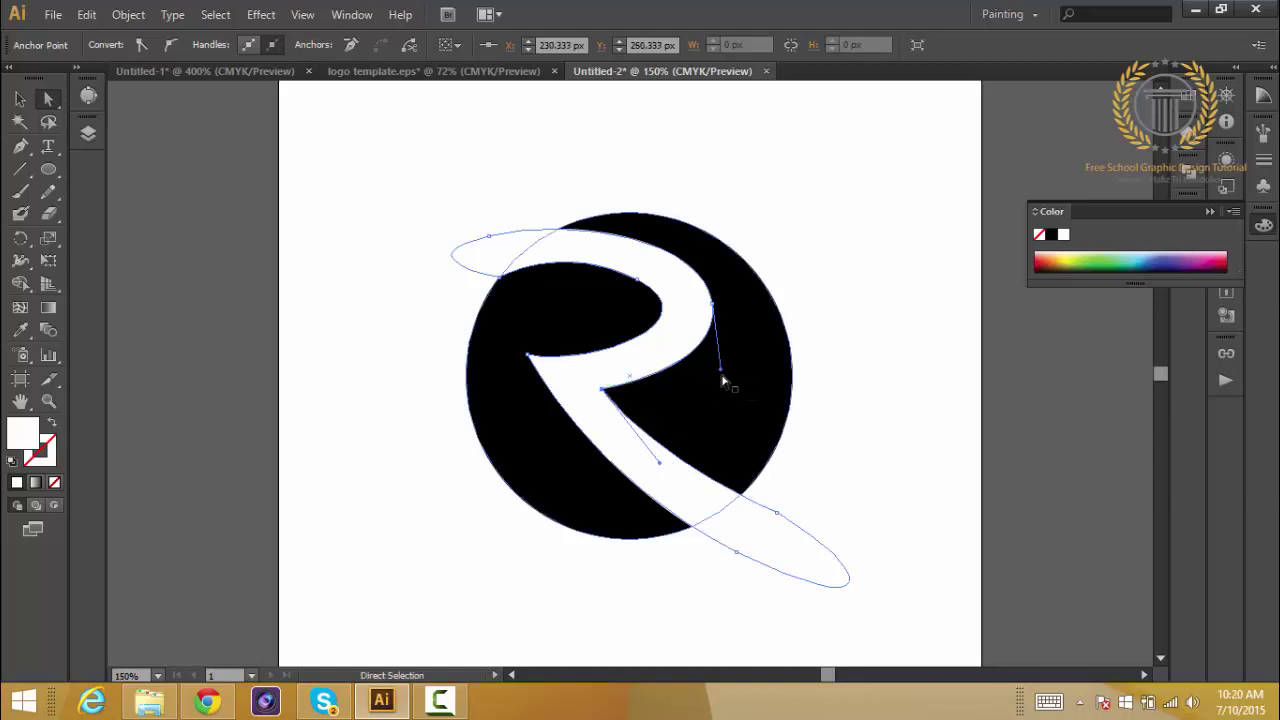
left_click(794, 514)
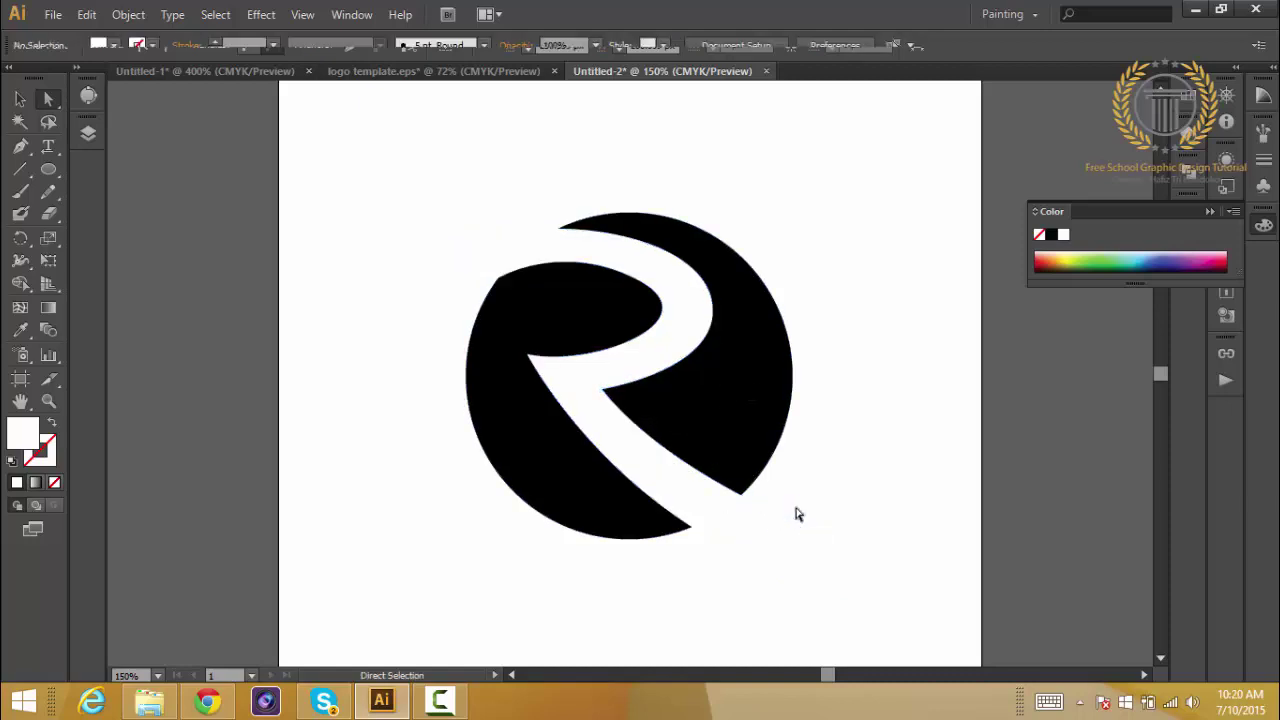
left_click(669, 312)
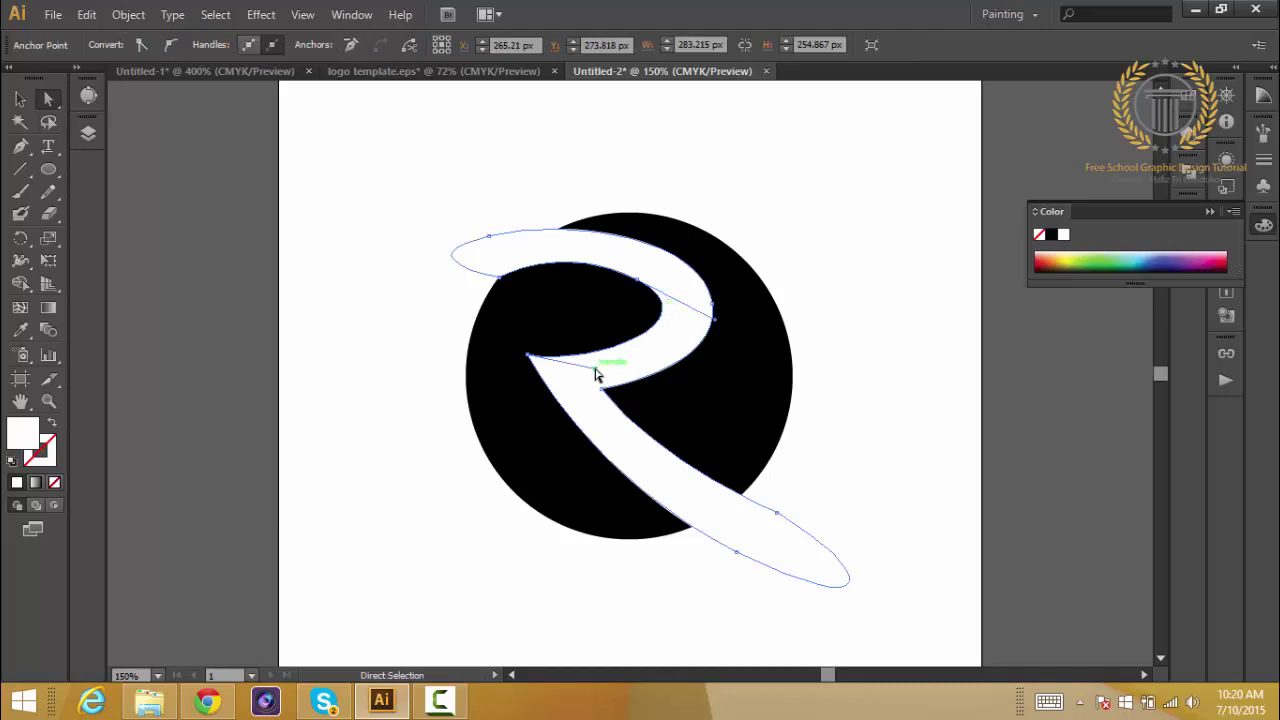
left_click_drag(596, 374, 606, 374)
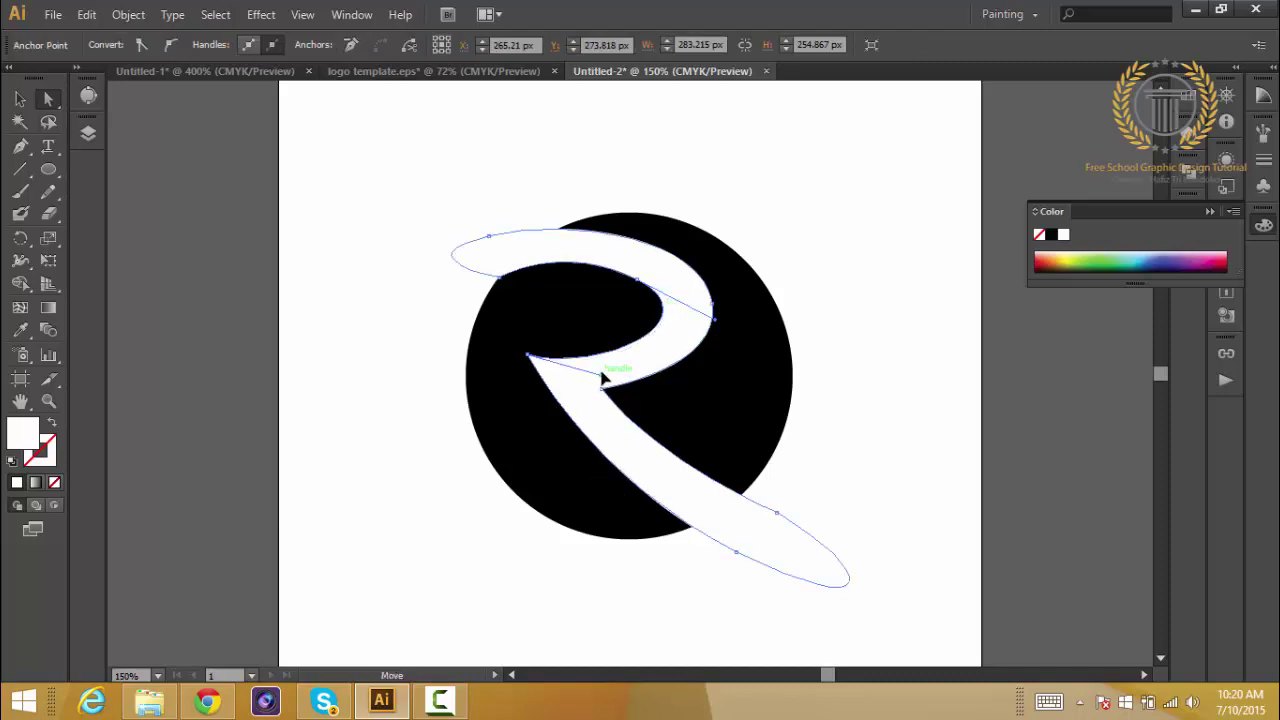
left_click(345, 434)
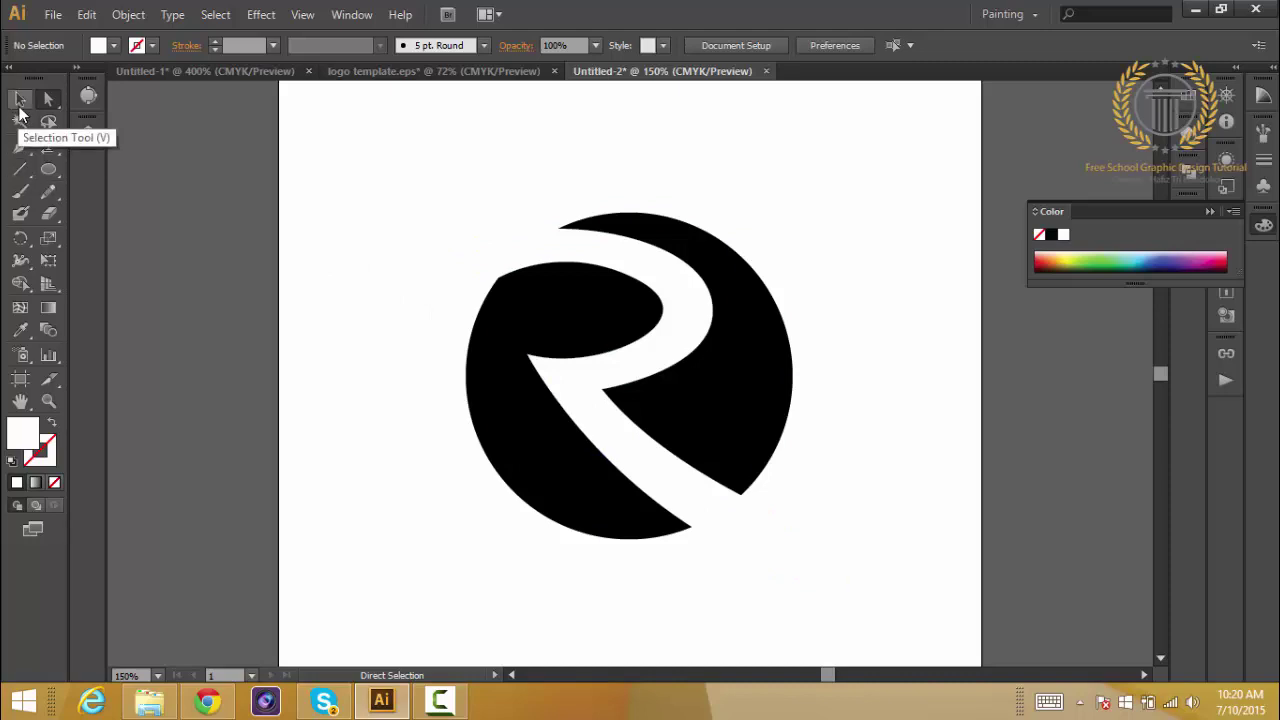
Select the swoosh and black circle and apply Pathfinder Minus Front to cut out the R.
left_click(688, 332)
left_click(591, 532)
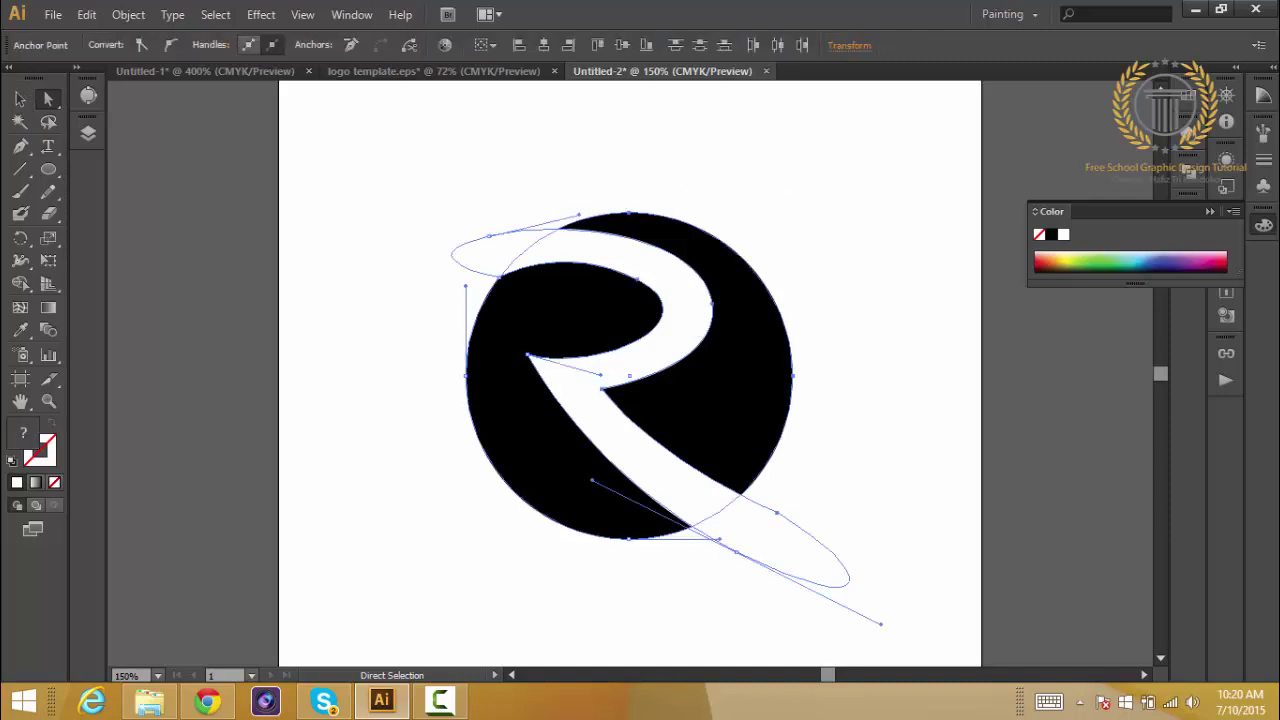
key("v")
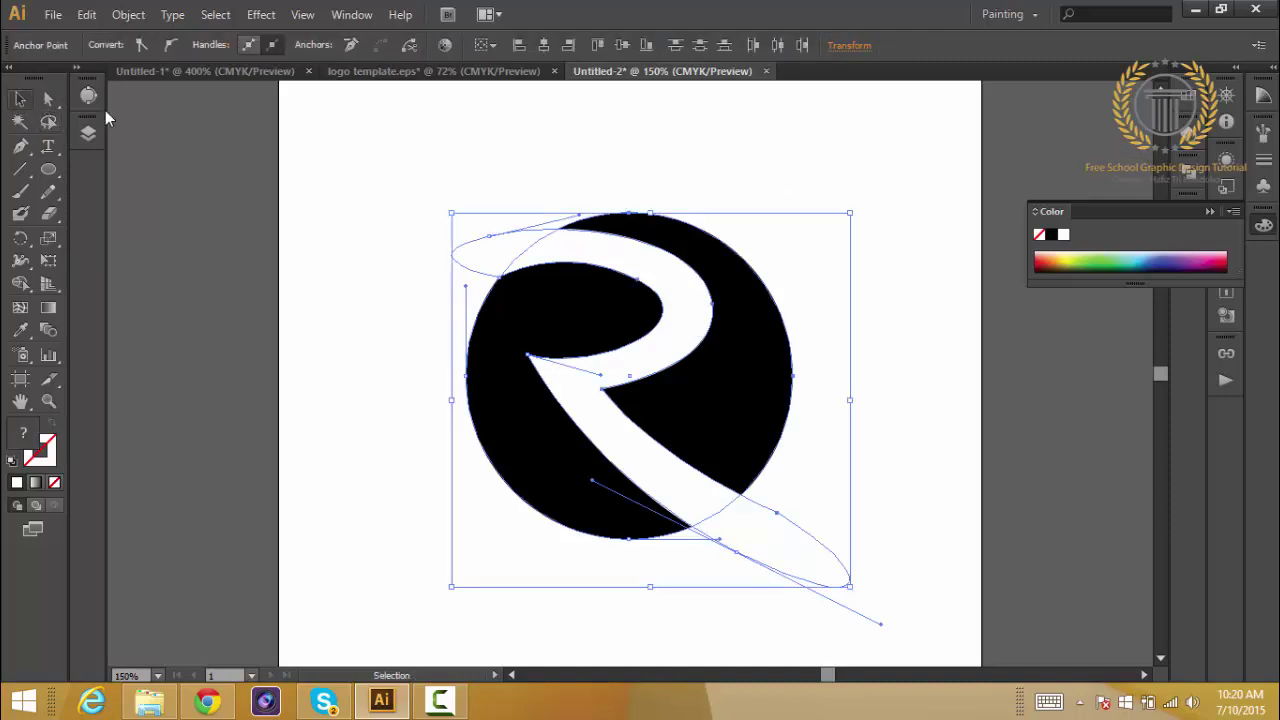
left_click(1191, 175)
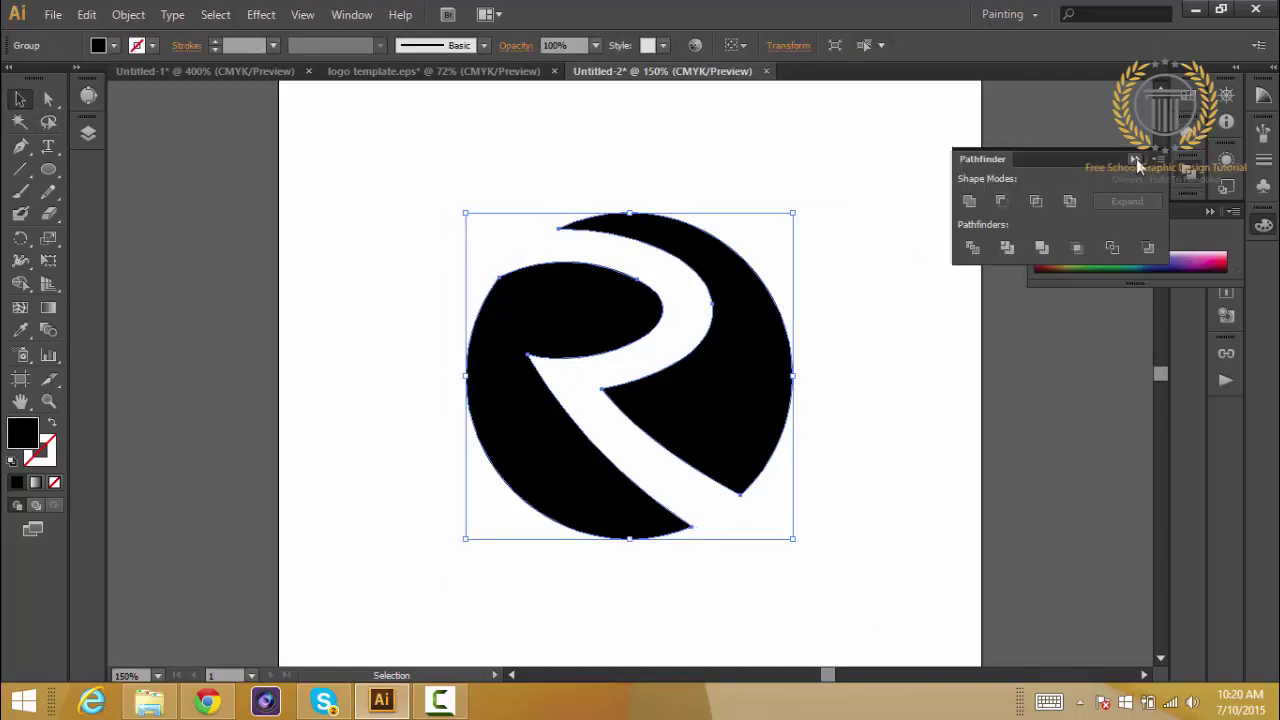
left_click(1136, 158)
left_click(952, 280)
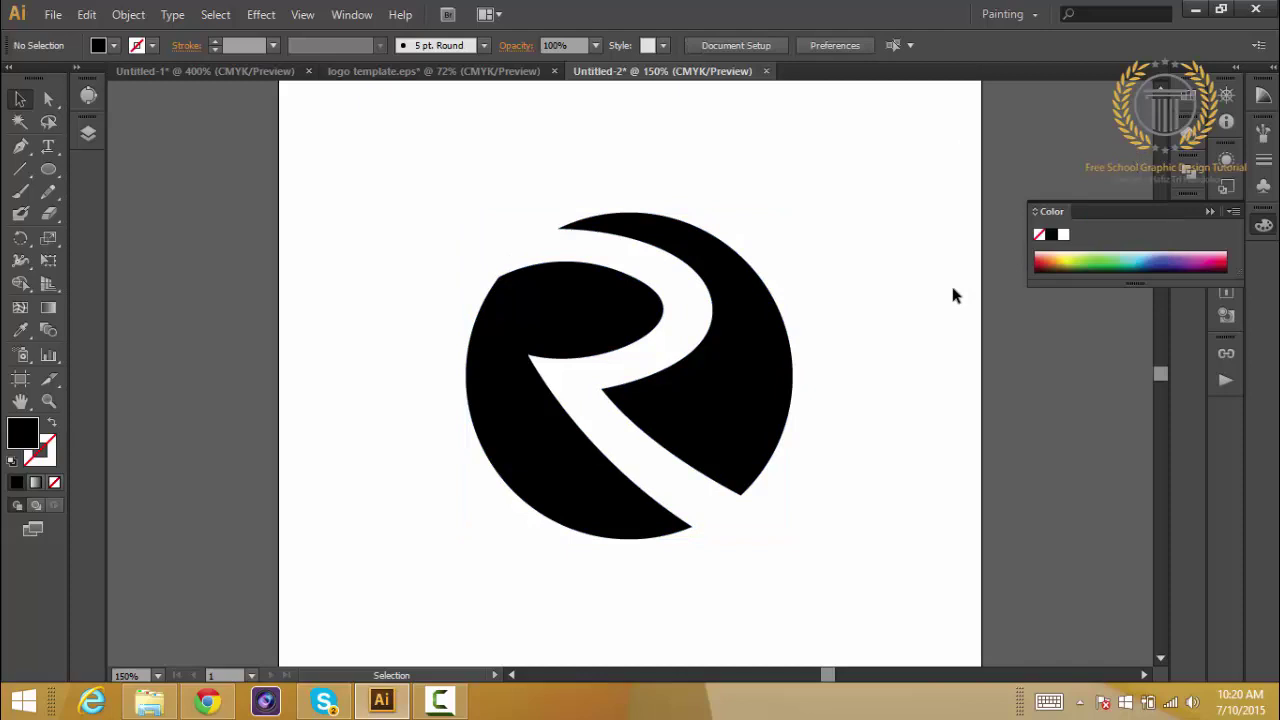
left_click(718, 400)
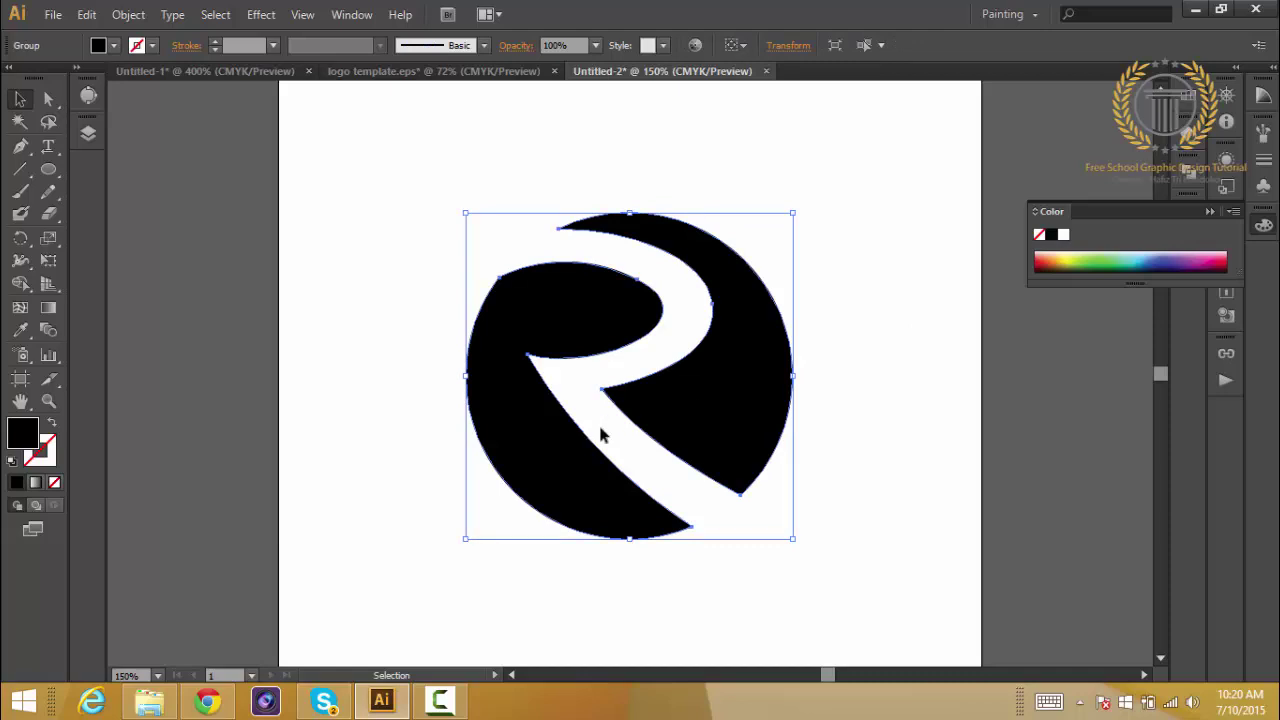
Move the R logo slightly left and fill it with a yellow-to-red gradient swatch.
left_click_drag(515, 410, 477, 403)
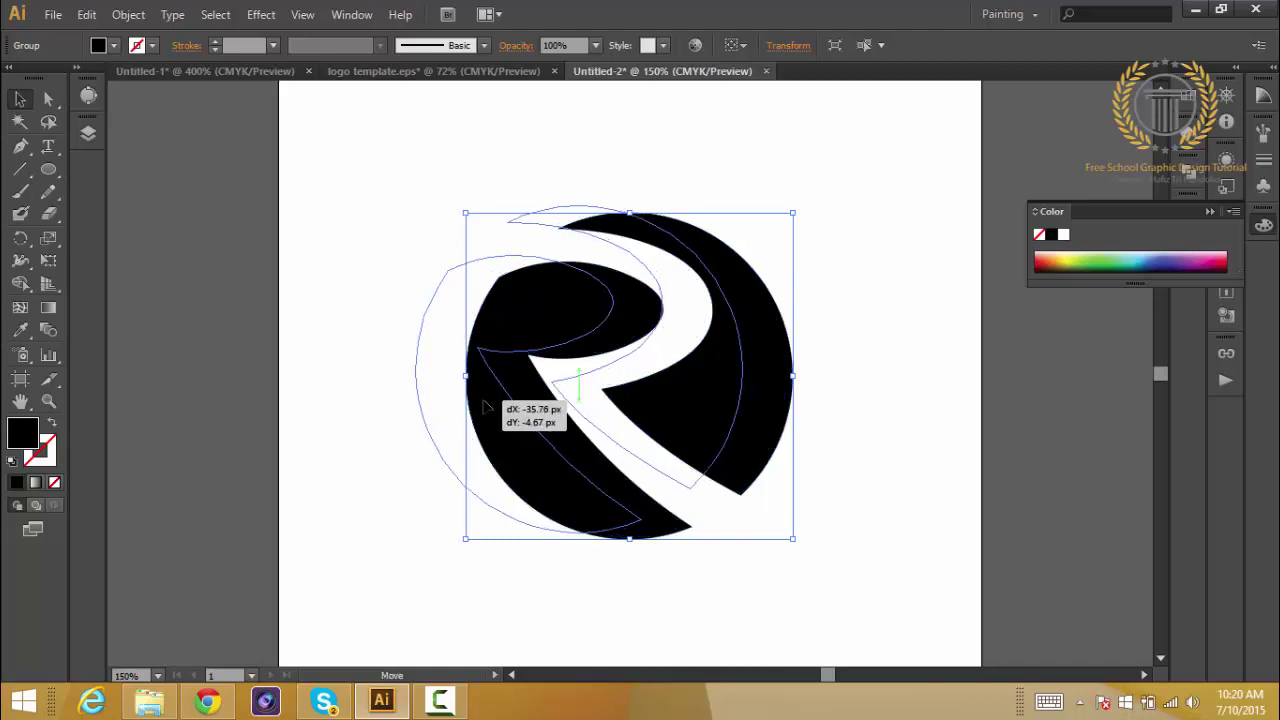
left_click(368, 415)
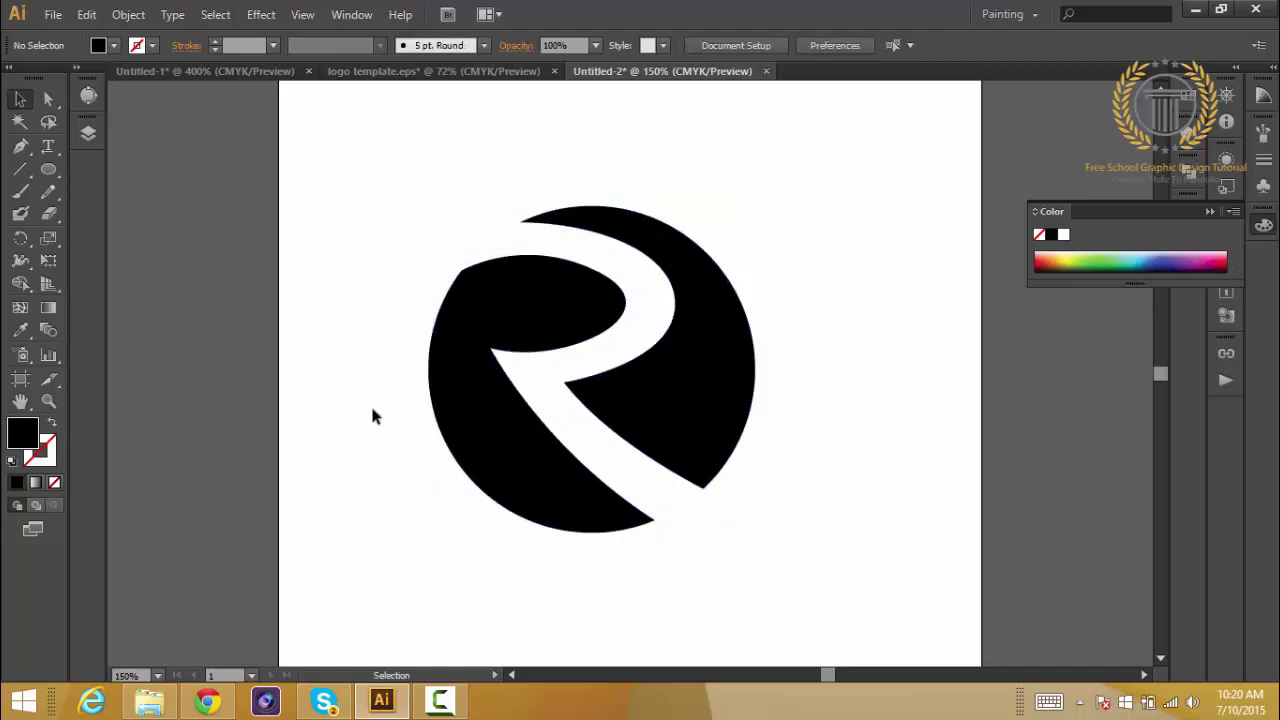
right_click(447, 431)
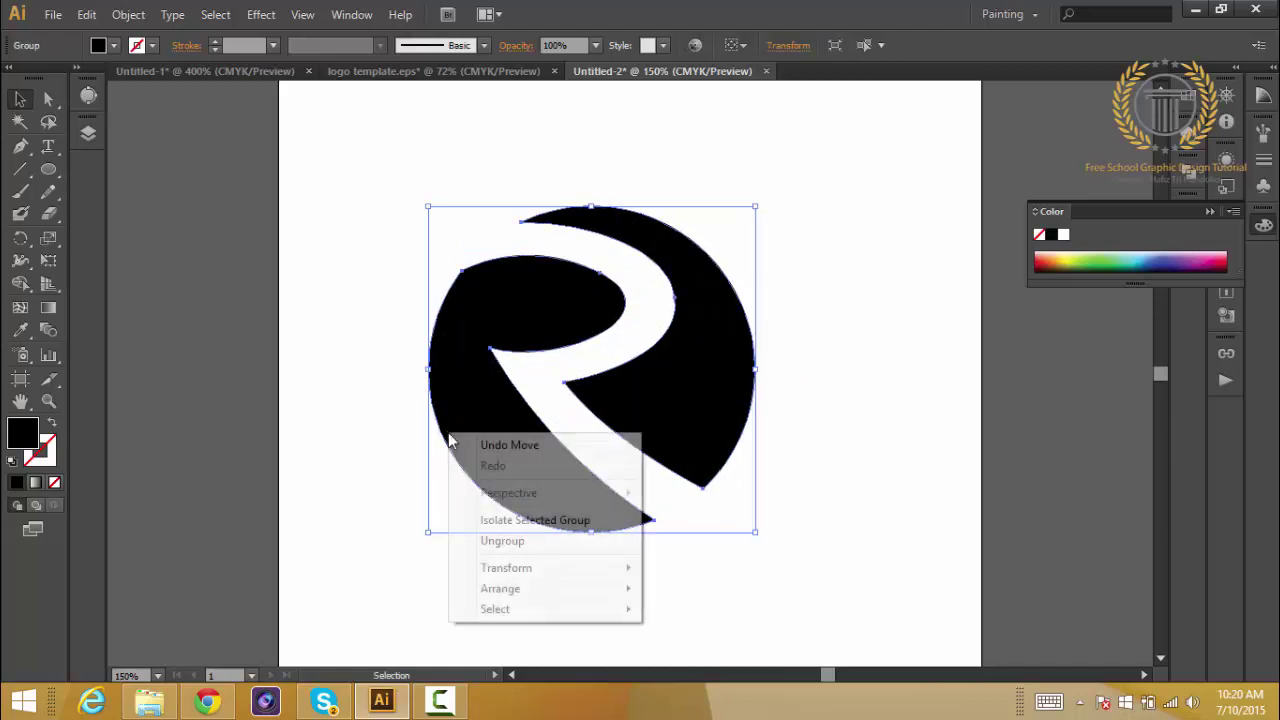
left_click(1189, 98)
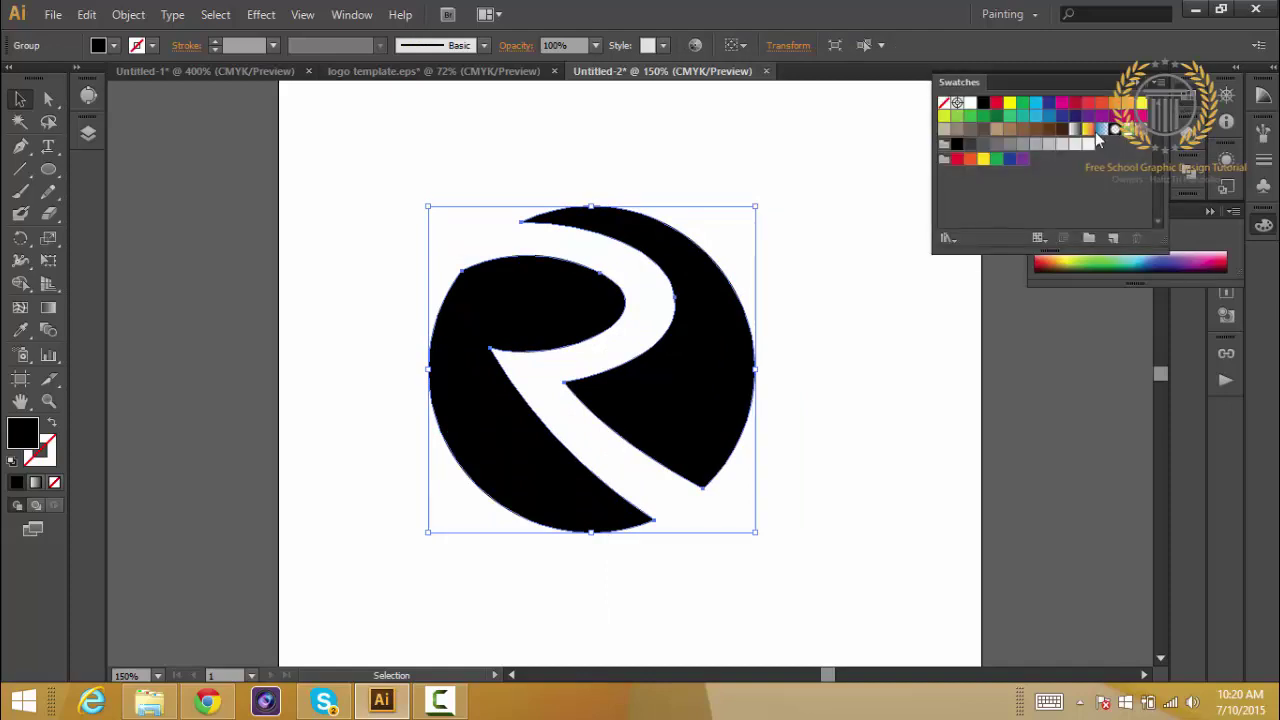
left_click(1088, 129)
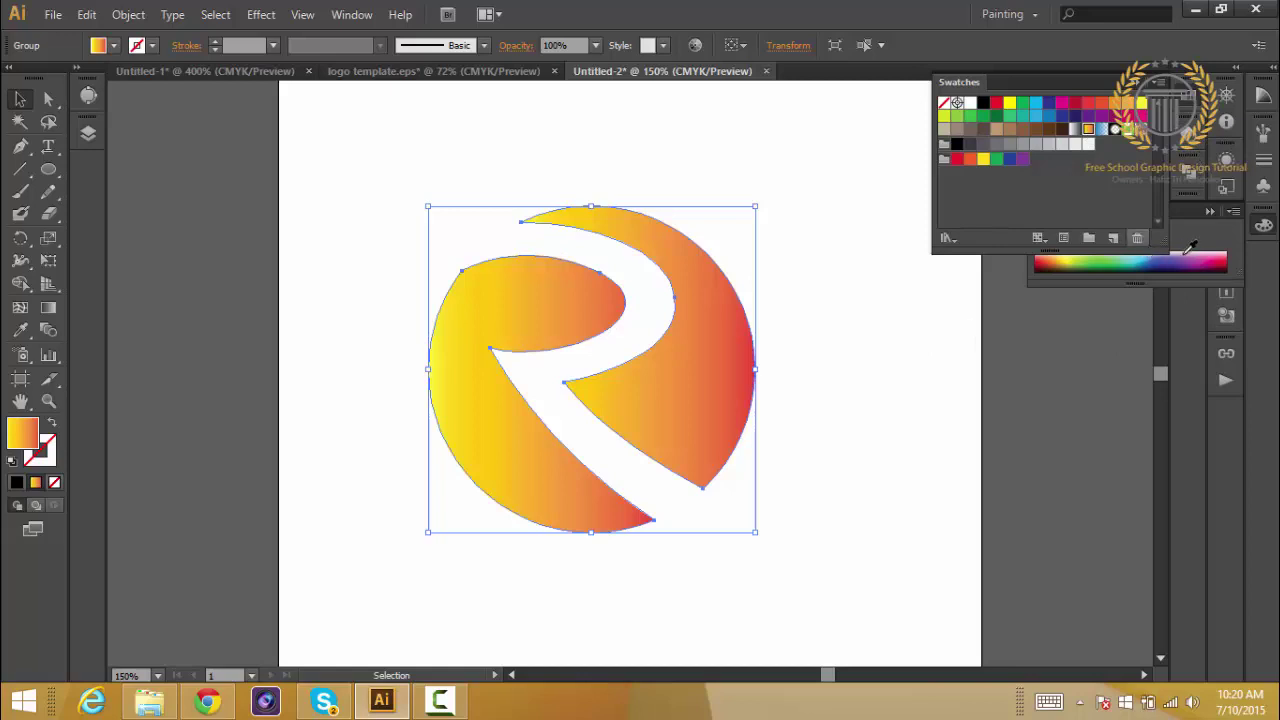
Make the gradient radial and redraw it at -44.2° so the logo turns mostly yellow.
left_click(1209, 212)
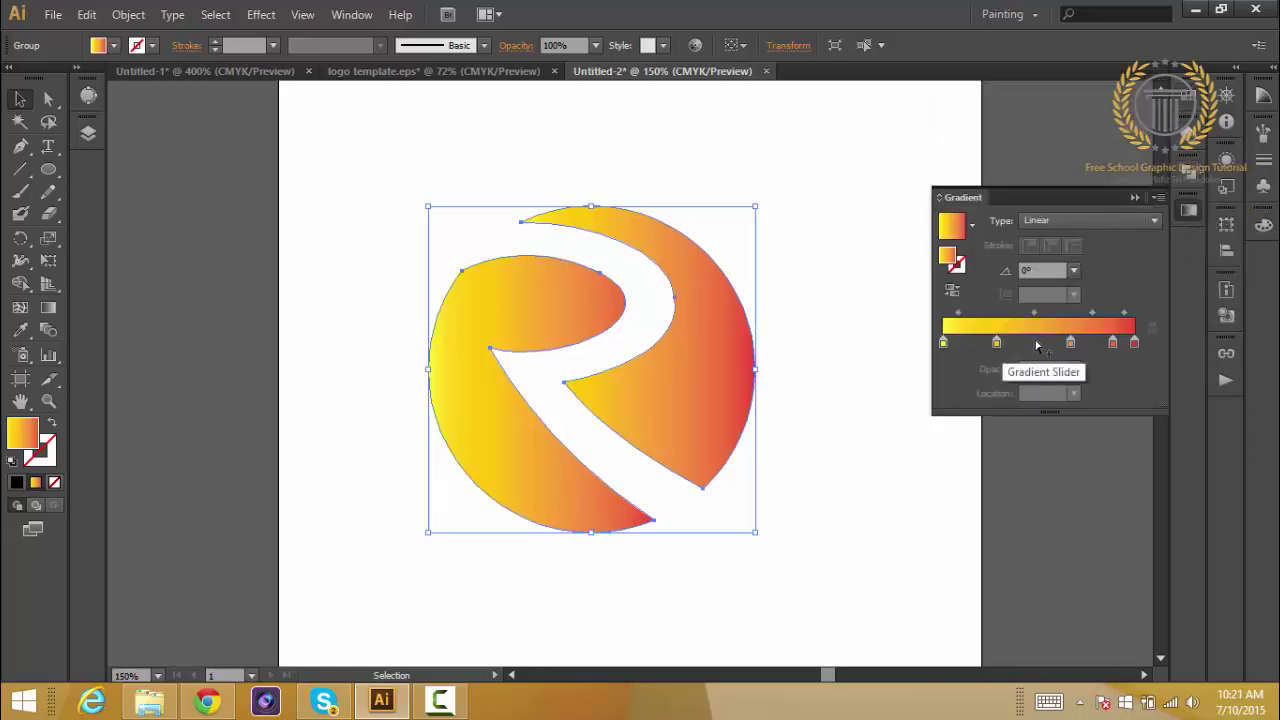
left_click(1043, 218)
left_click(1050, 260)
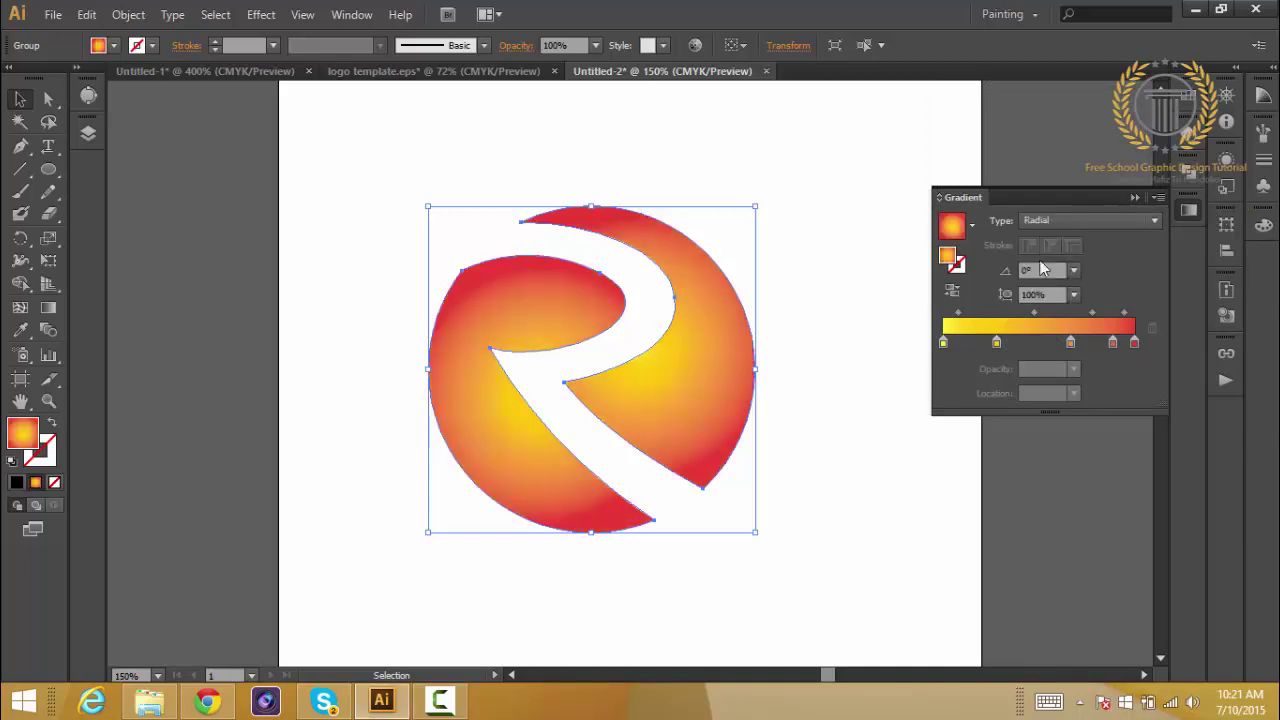
left_click(44, 306)
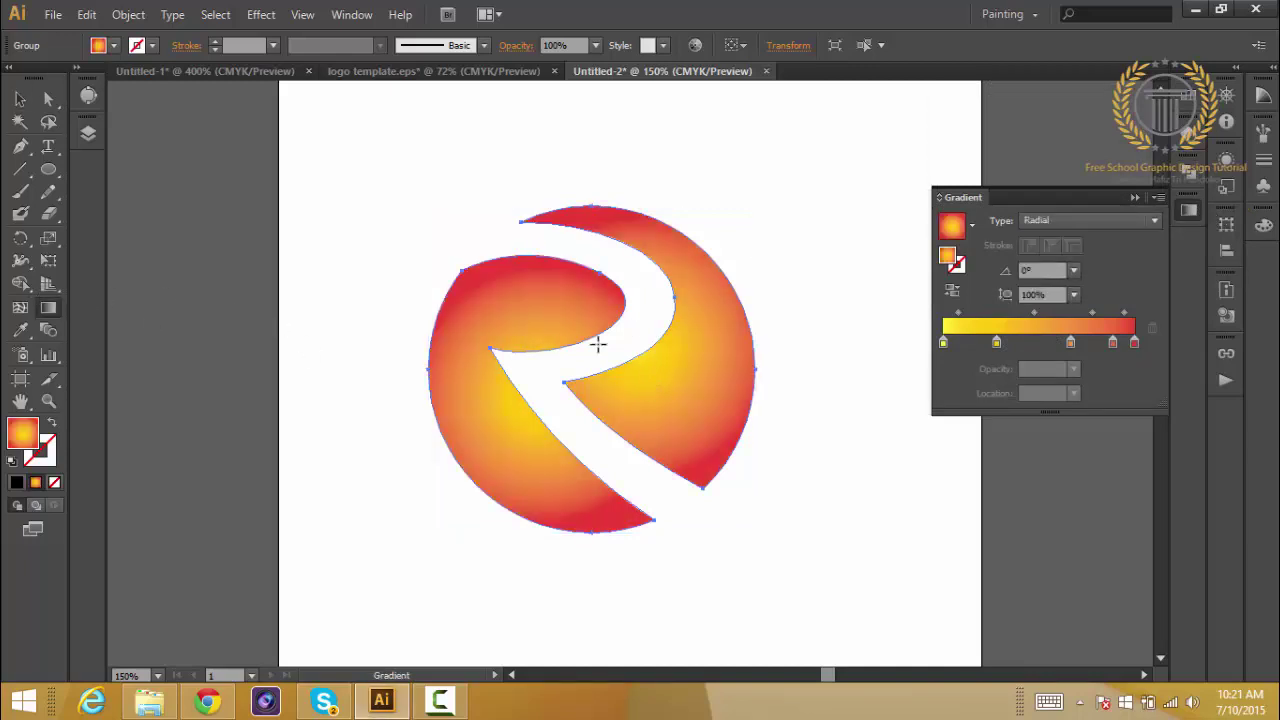
left_click_drag(594, 351, 874, 612)
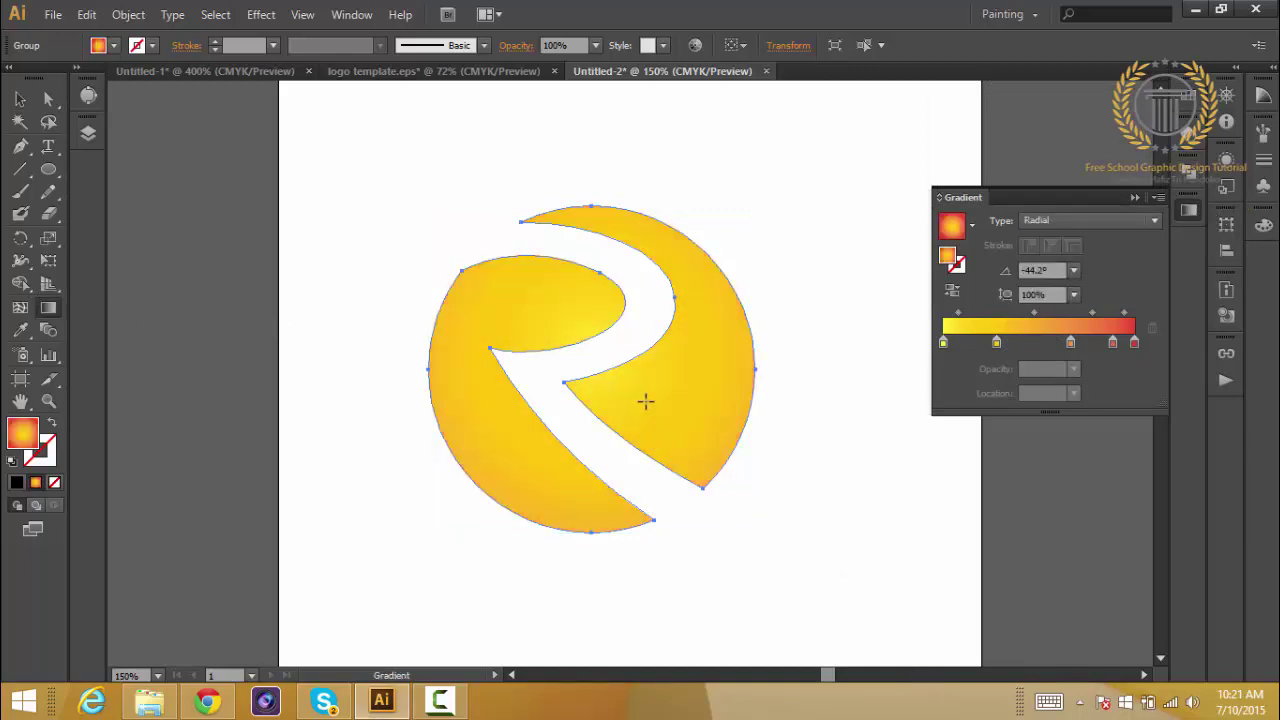
key("v")
left_click(207, 207)
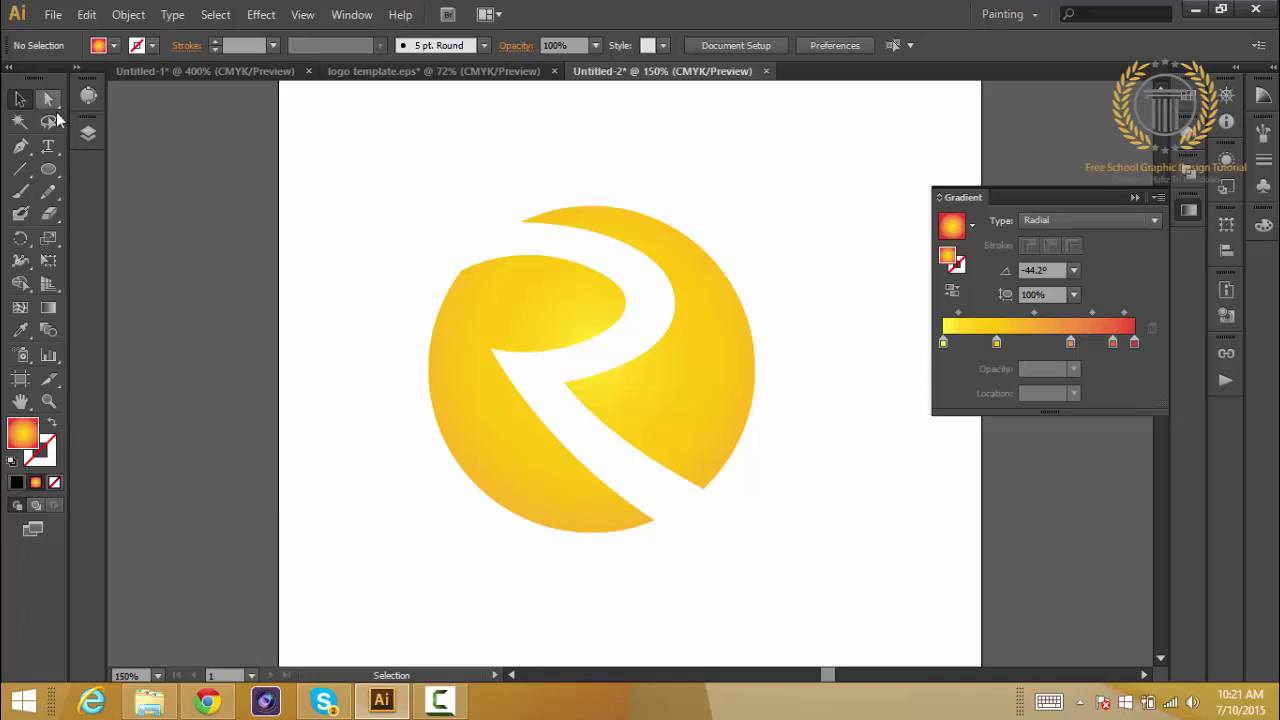
Ungroup the R logo into separate pieces, test-moving the left piece and undoing it.
left_click(478, 312)
right_click(478, 312)
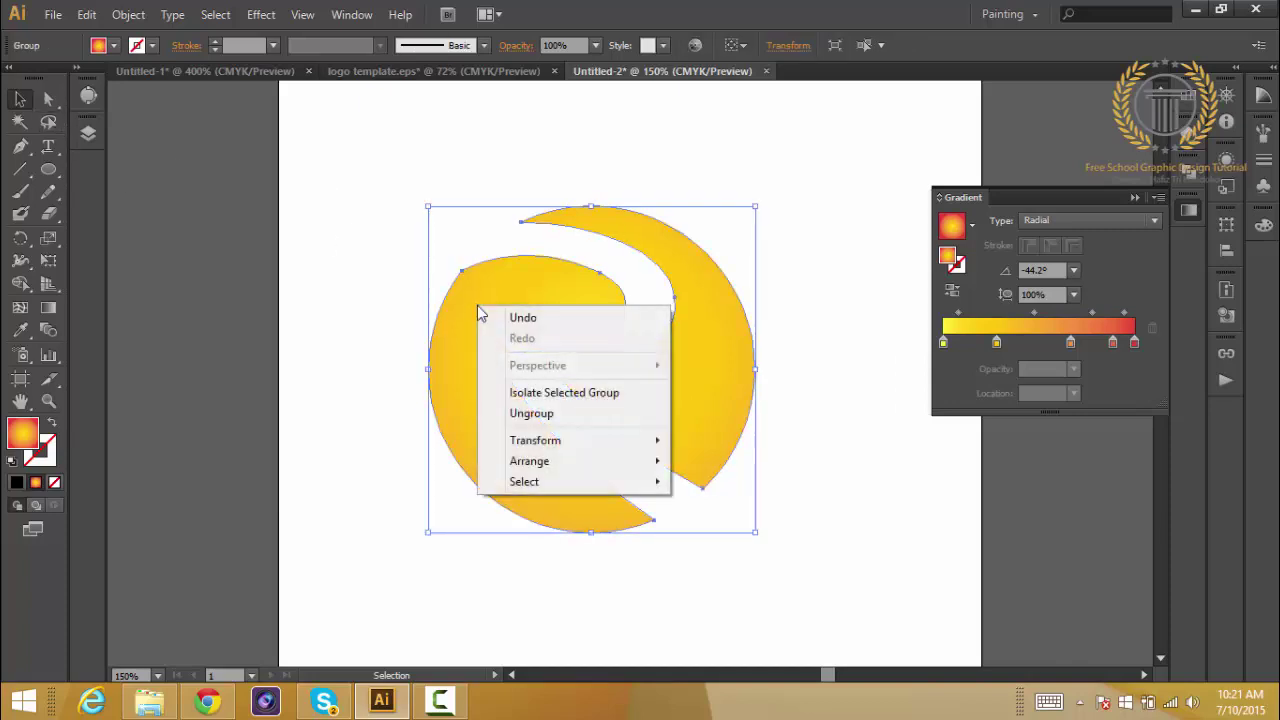
left_click(530, 412)
left_click(340, 459)
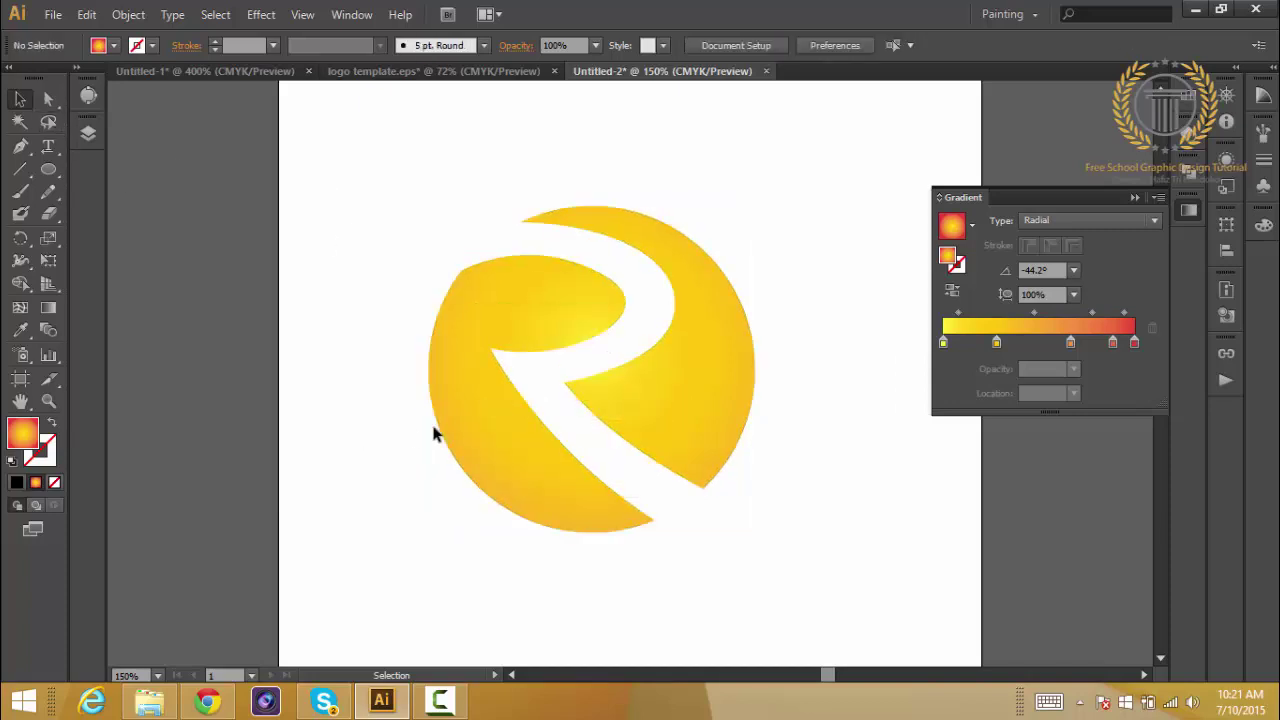
left_click(565, 470)
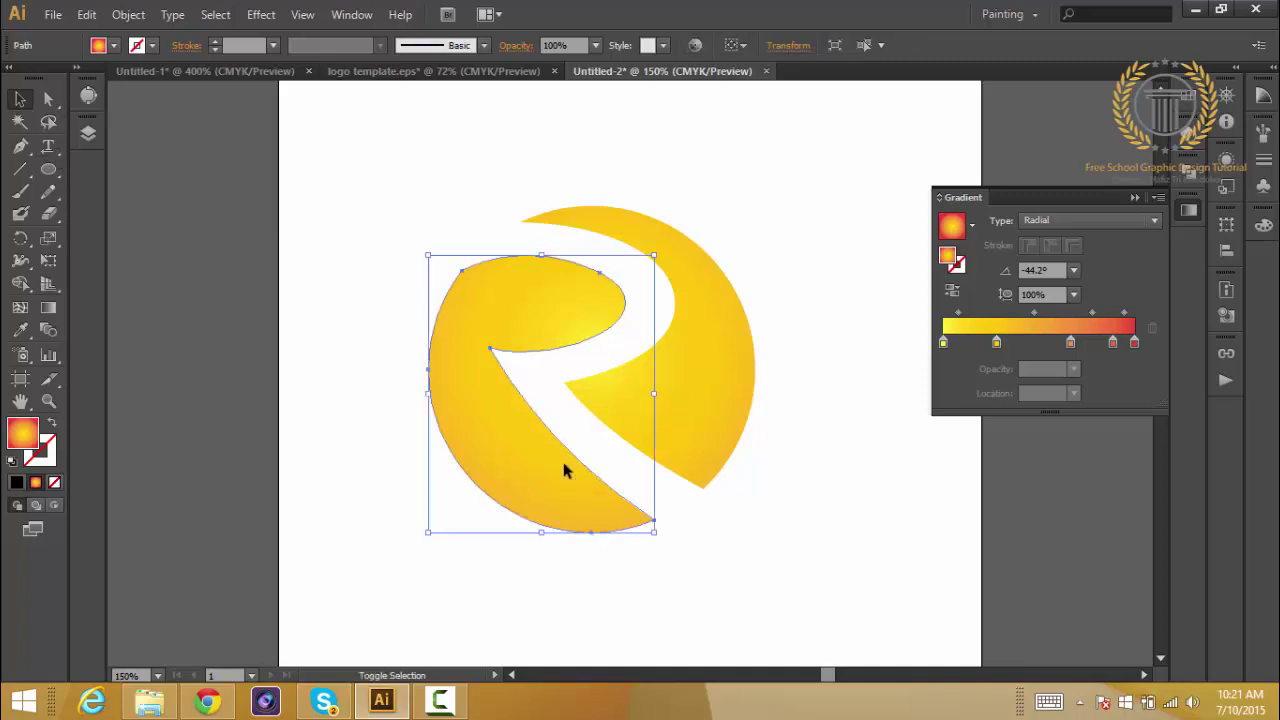
left_click(575, 457, "shift")
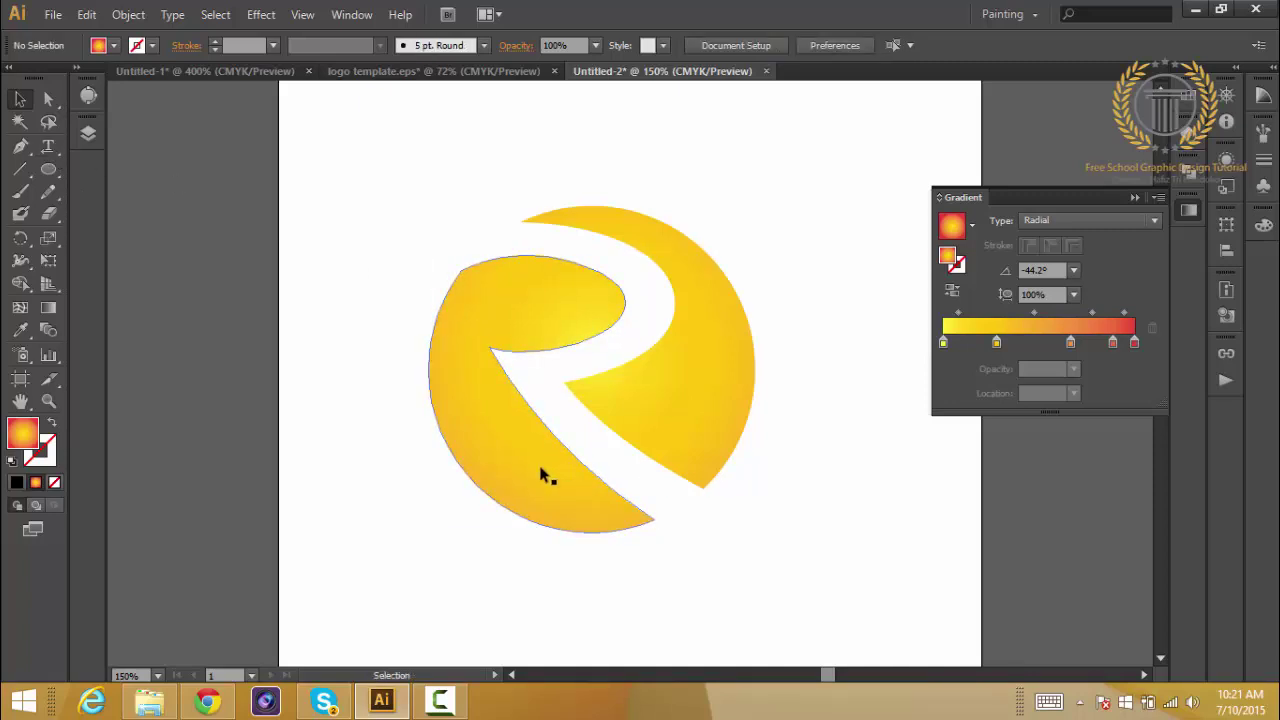
left_click(545, 472)
left_click(558, 459, "shift")
mouse_move(523, 474)
left_mouse_down()
mouse_move(549, 479)
mouse_move(553, 465)
left_mouse_up()
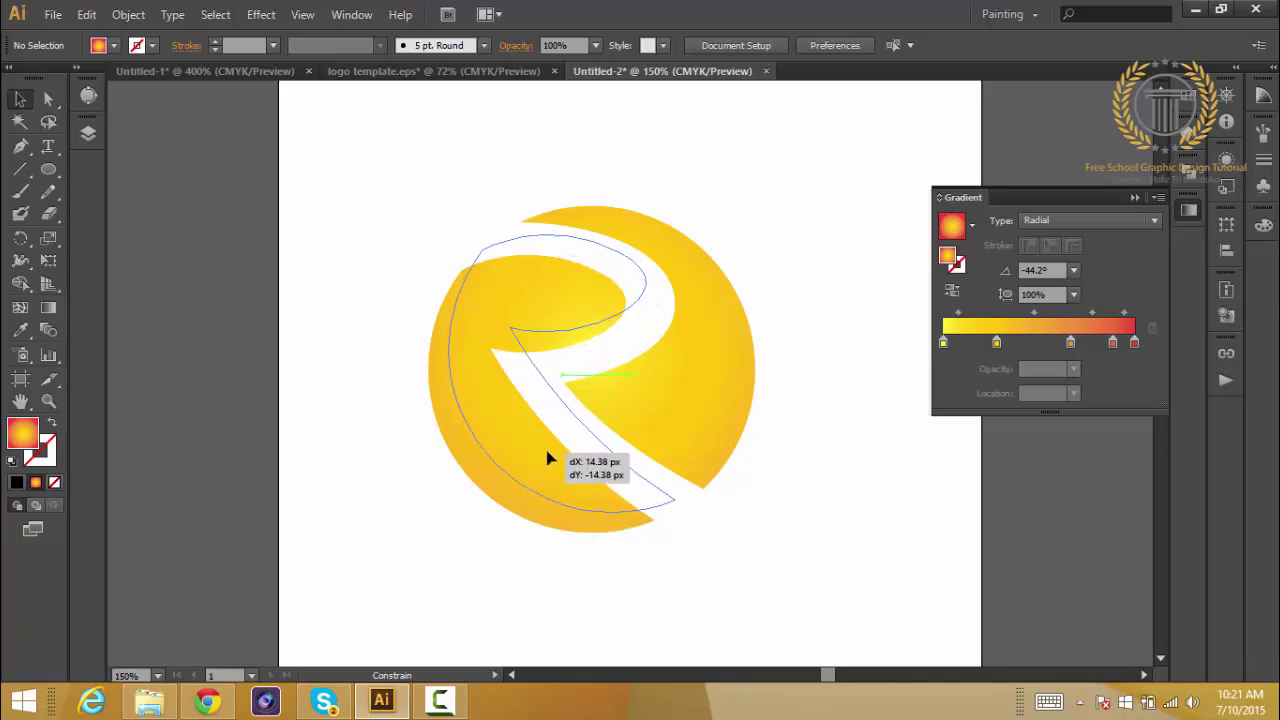
left_click_drag(553, 465, 546, 456)
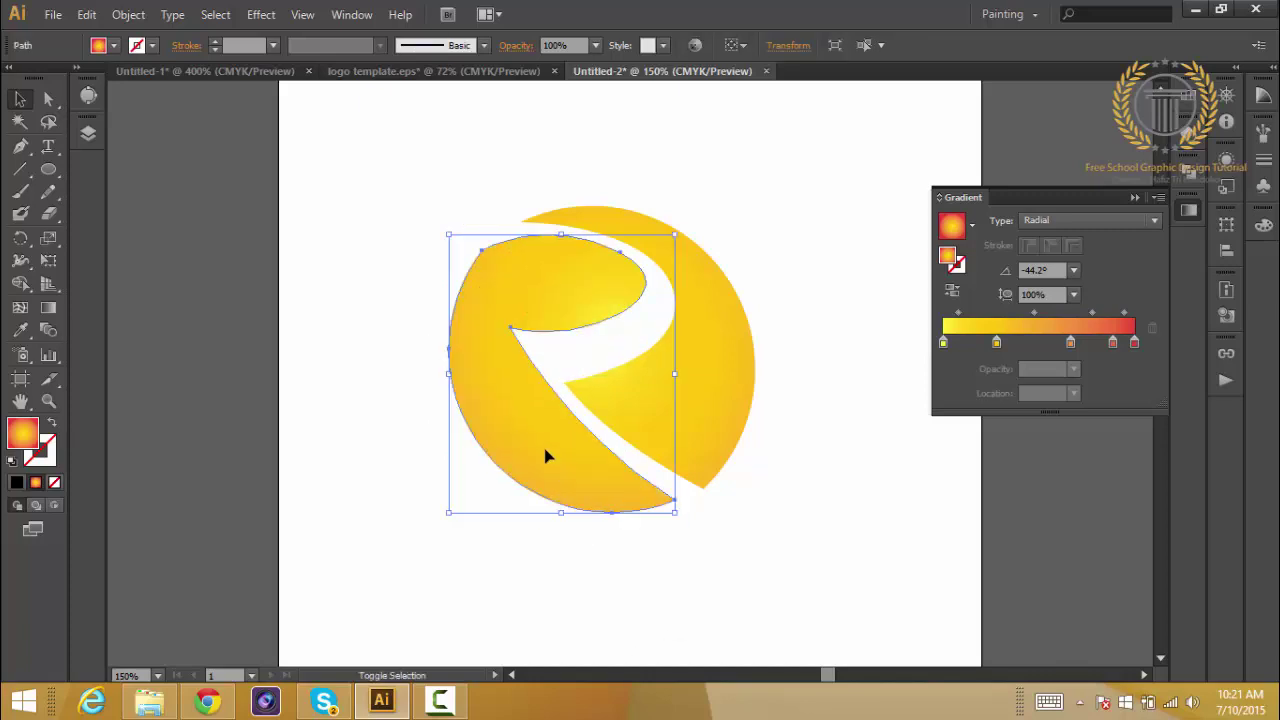
key("ctrl+z")
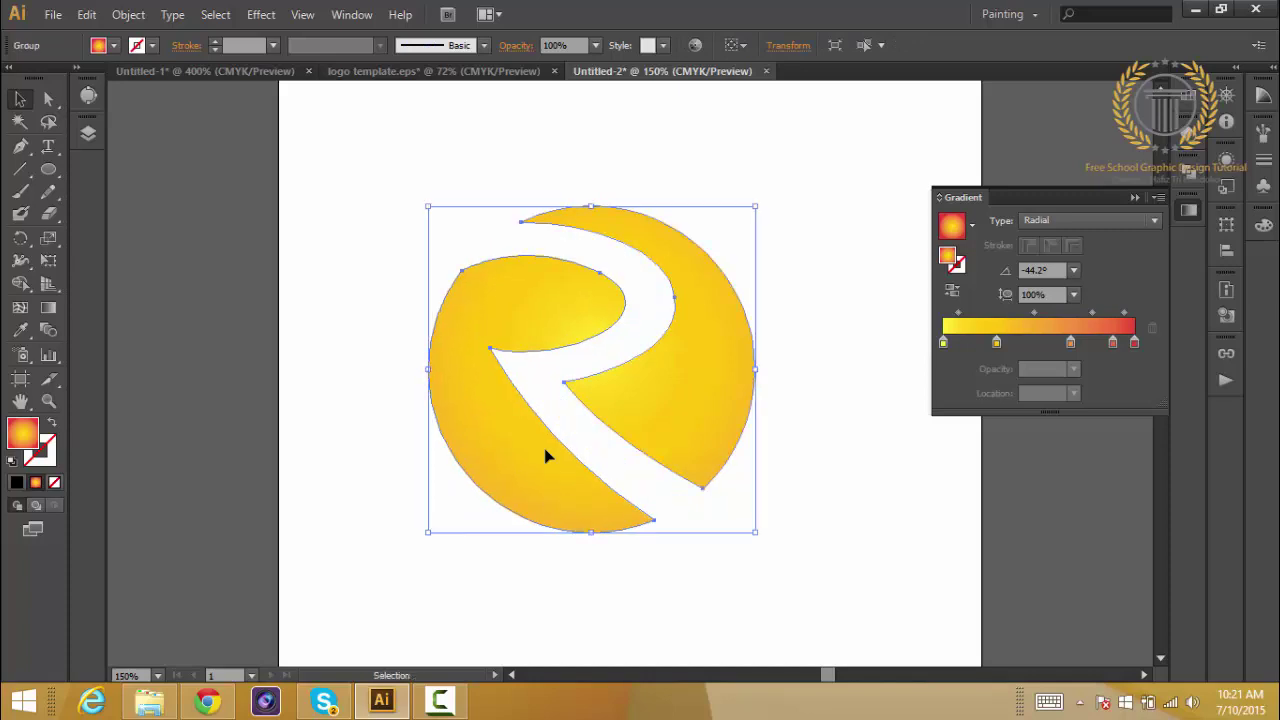
Make an offset copy of the left R piece, lower its top edge, and select both pieces.
left_click(671, 491)
left_click(590, 505)
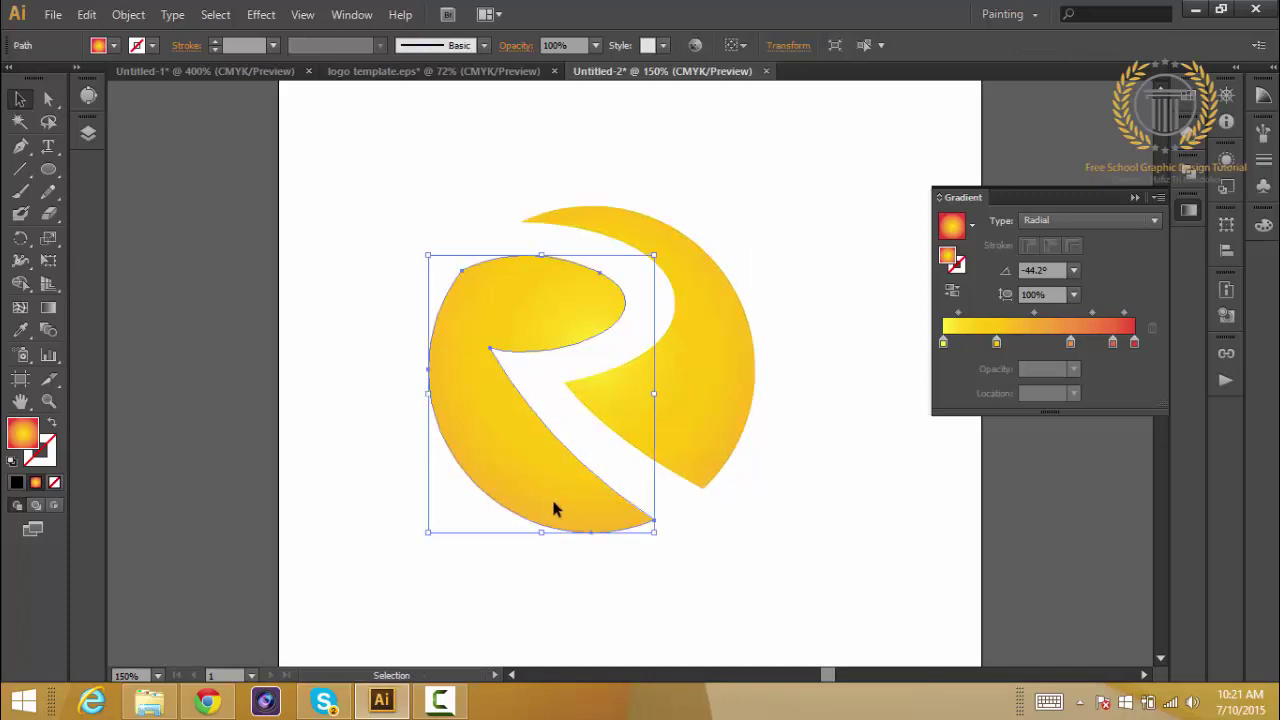
left_click_drag(553, 508, 583, 492)
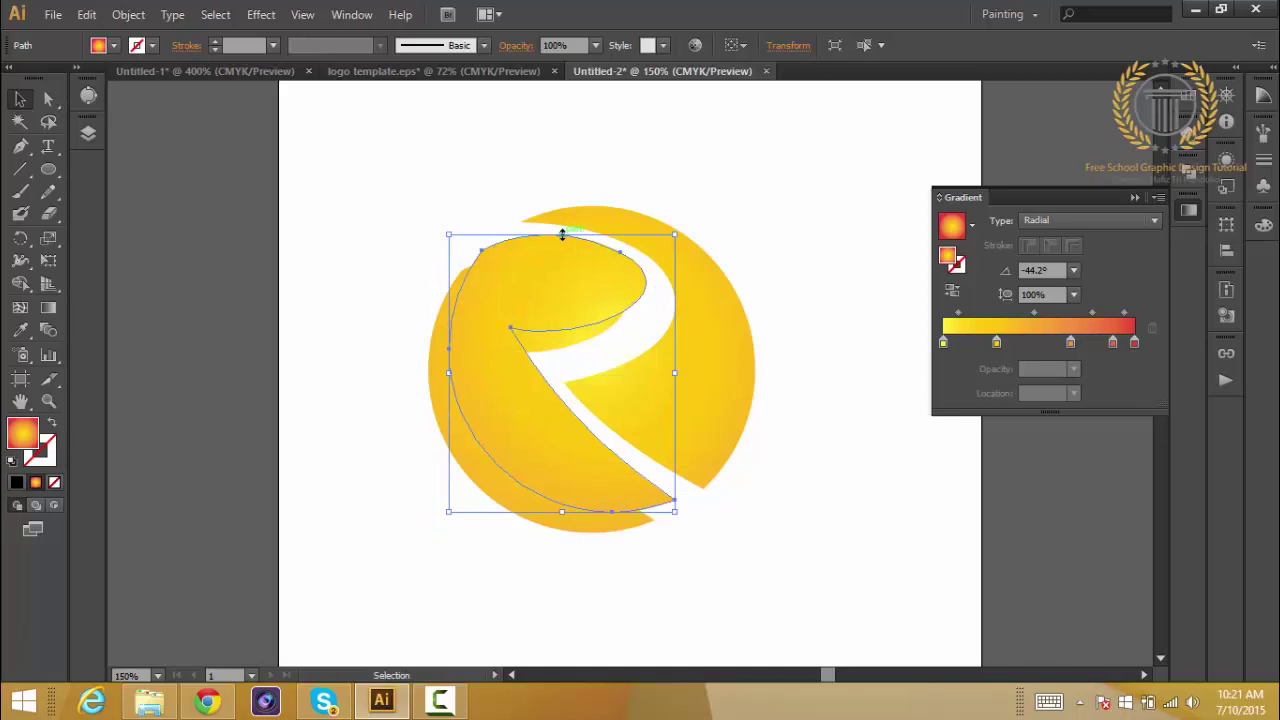
left_click_drag(562, 234, 563, 249)
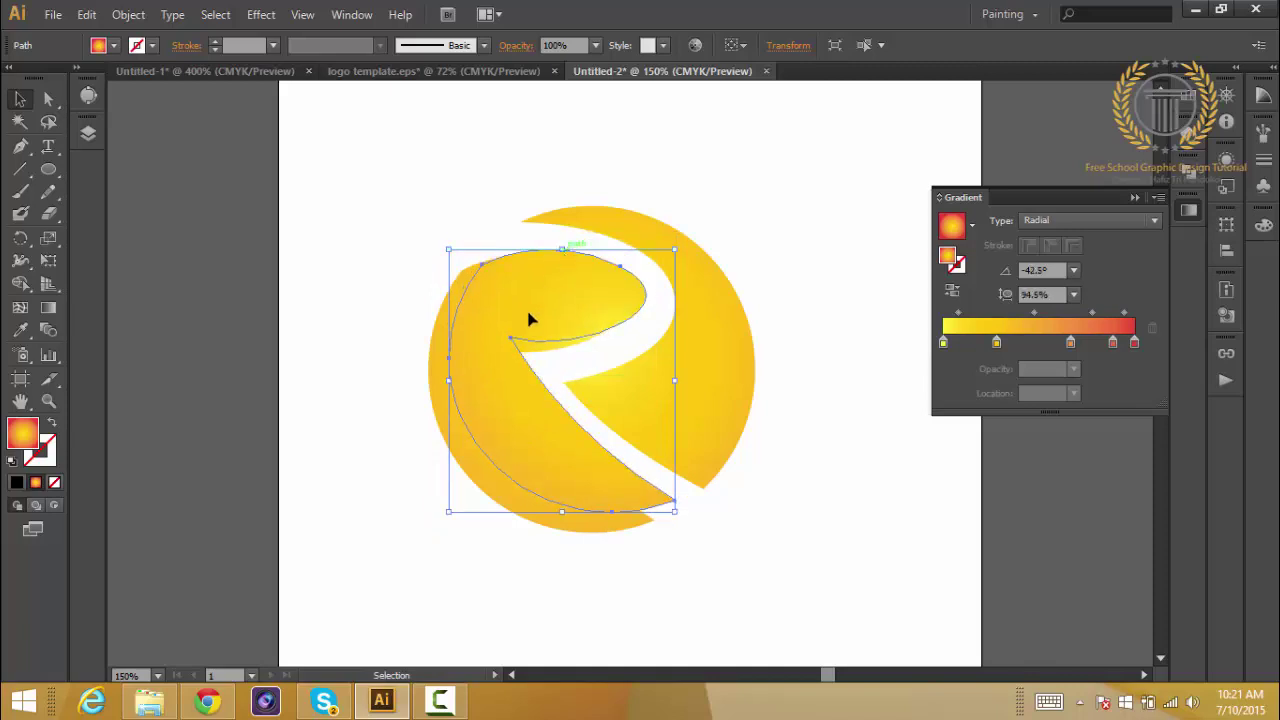
left_click(465, 442)
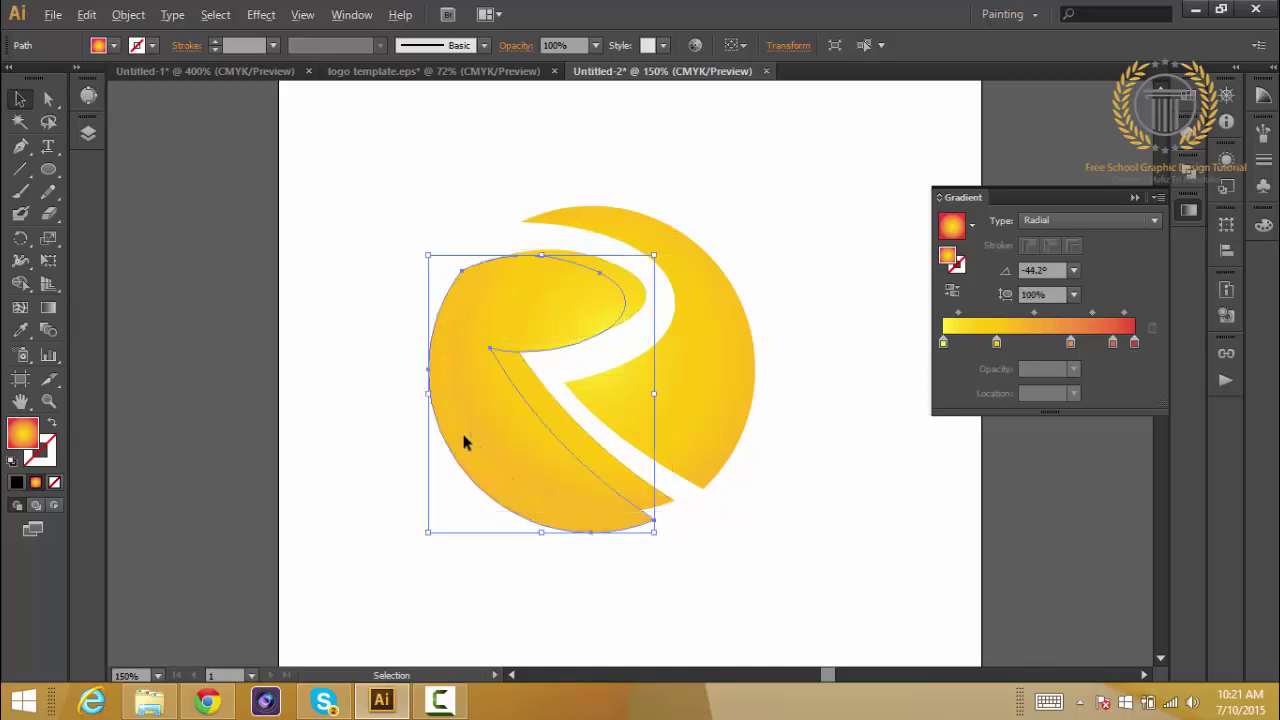
left_click(500, 438, "shift")
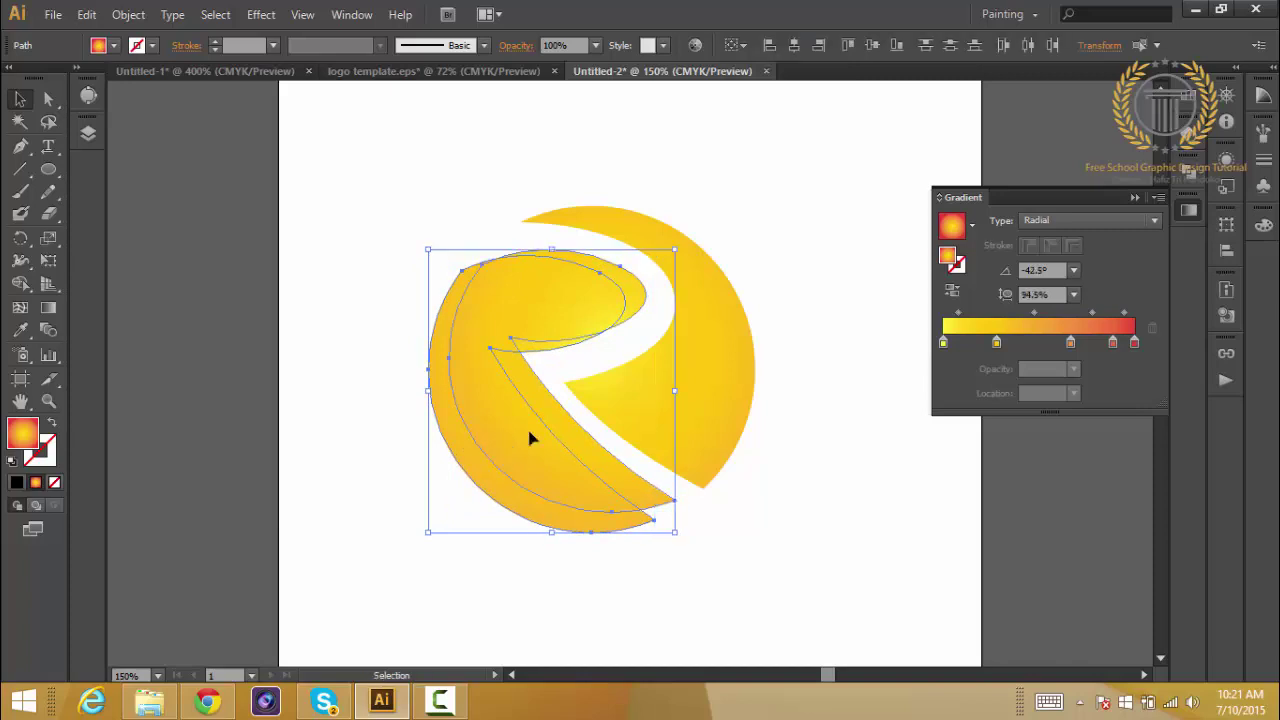
Intersect the two overlapping left pieces into a single stem highlight shape.
left_click(1190, 180)
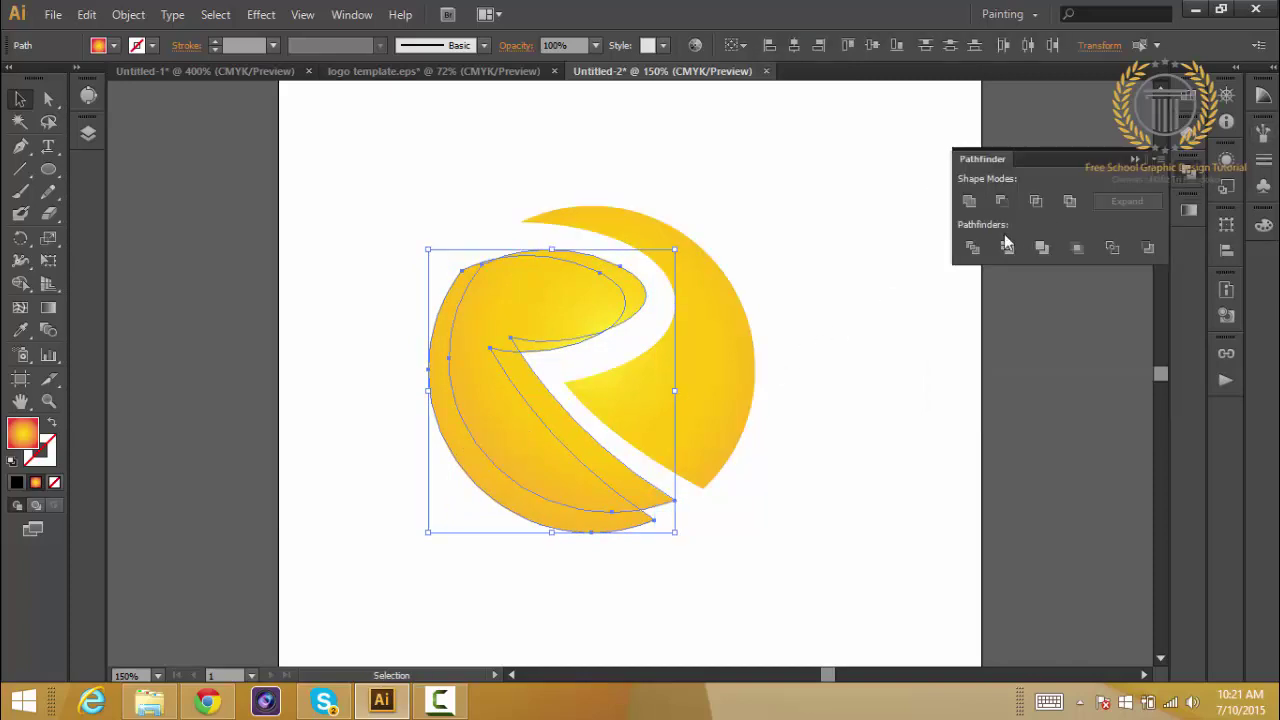
left_click(1035, 205)
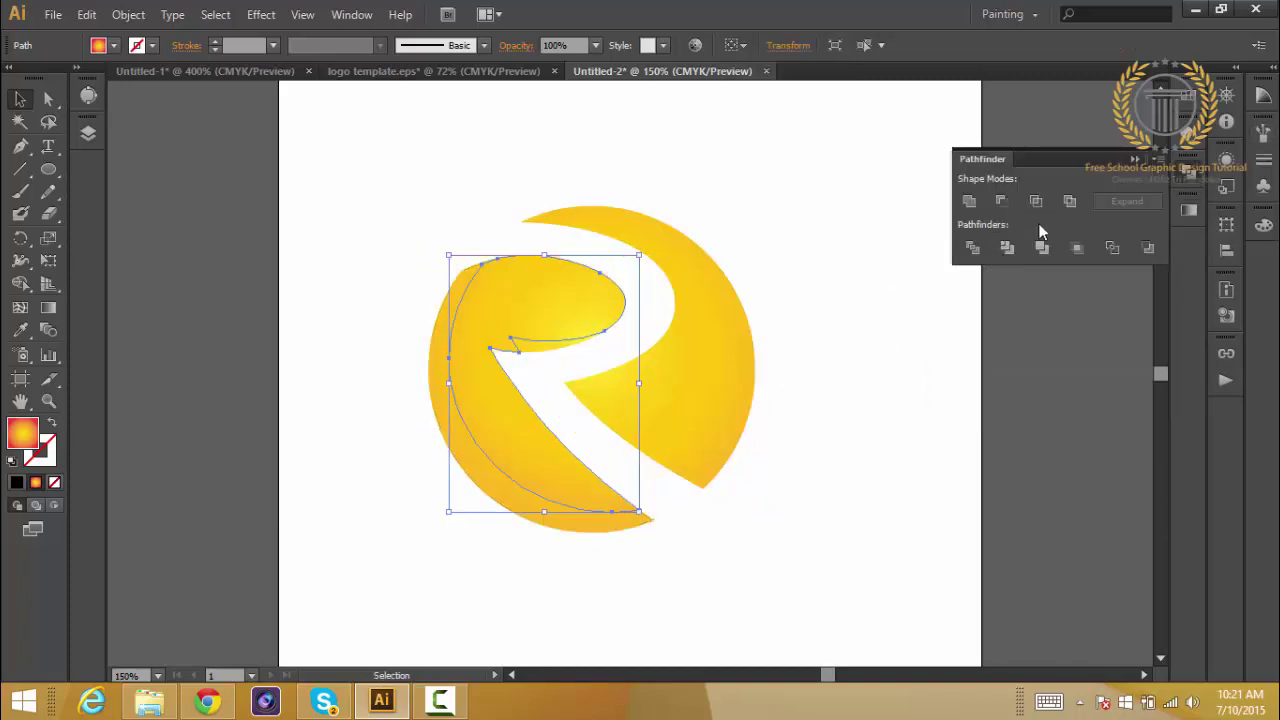
left_click(692, 372)
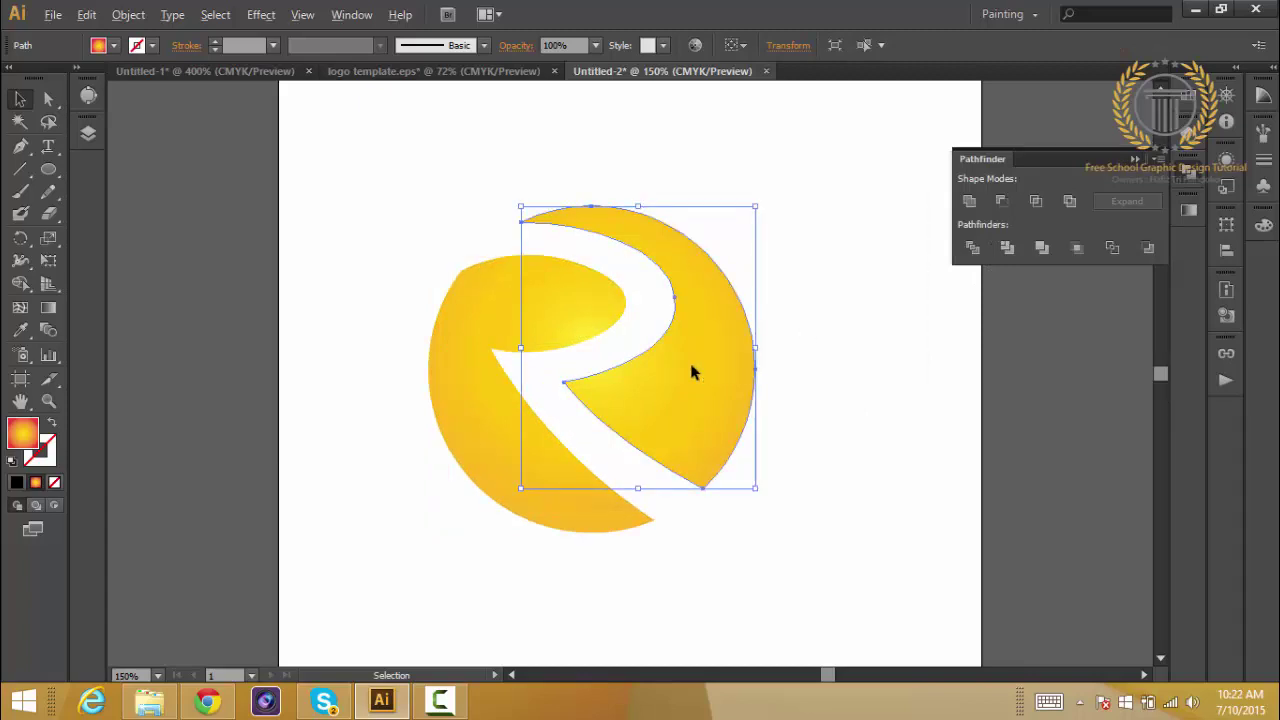
Make a left-shifted copy of the right crescent, shorten it vertically and reposition it.
left_click_drag(683, 371, 659, 382)
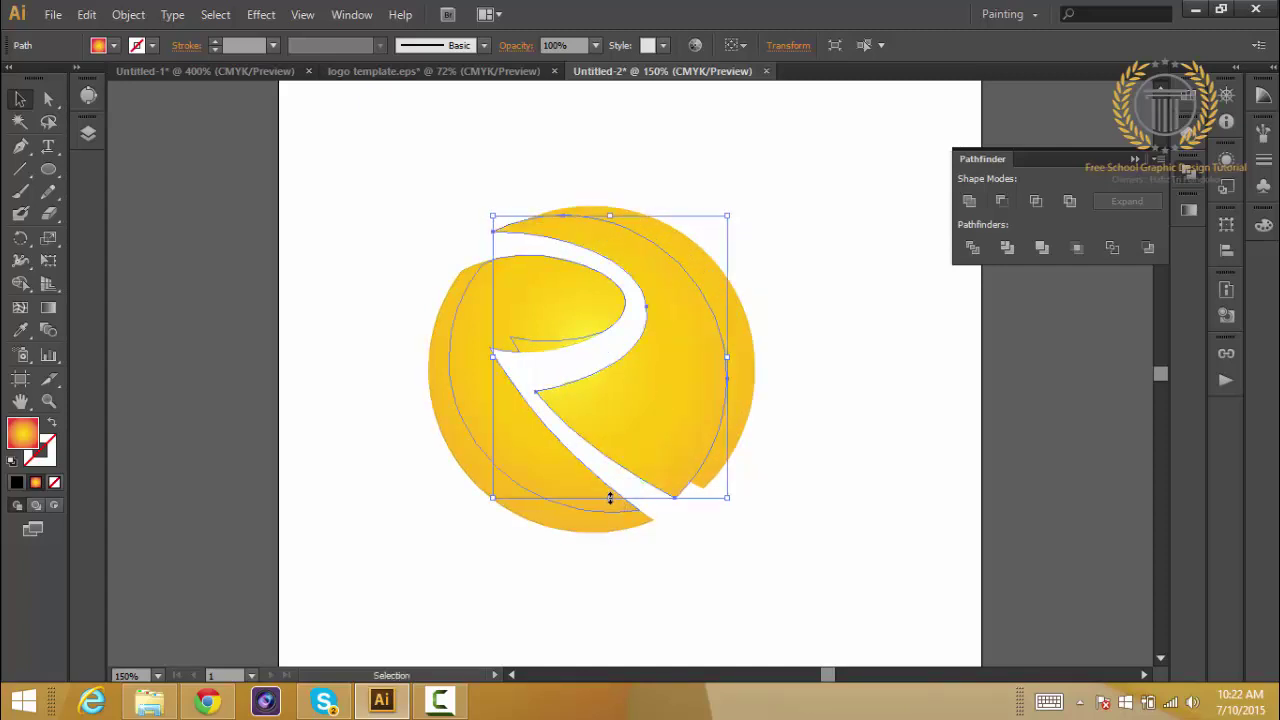
left_click_drag(610, 497, 611, 468)
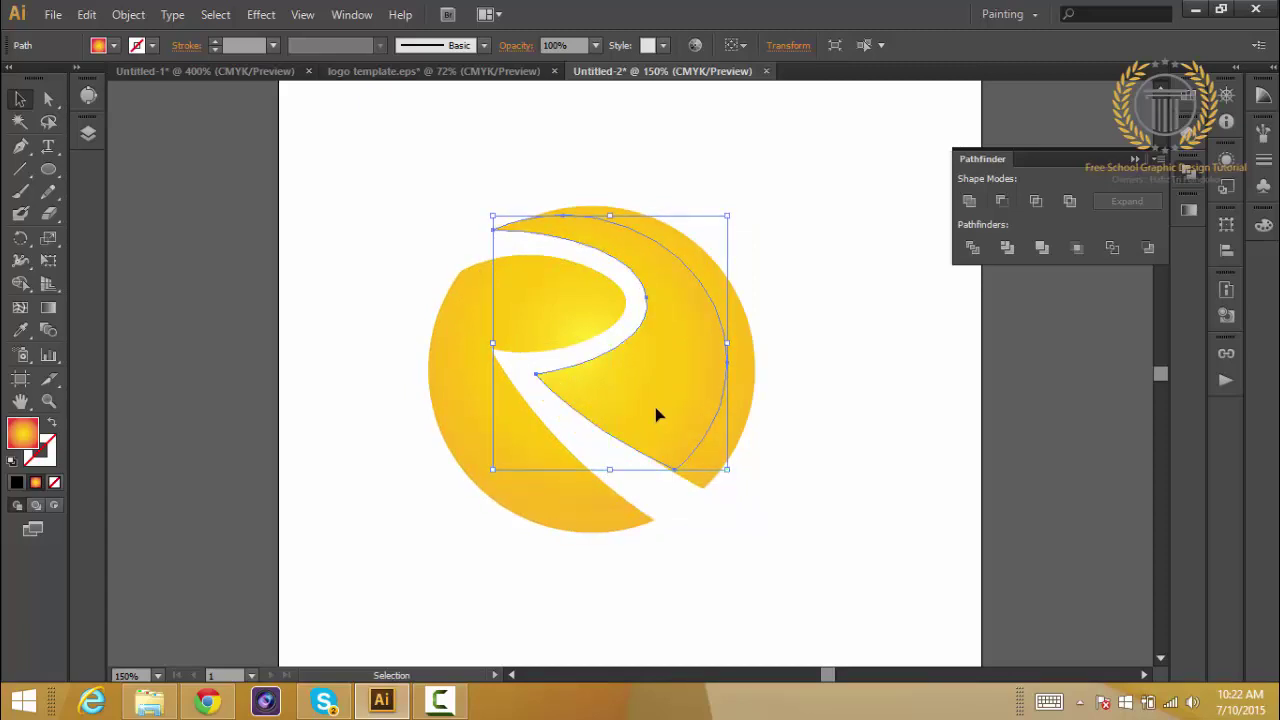
left_click_drag(656, 414, 653, 421)
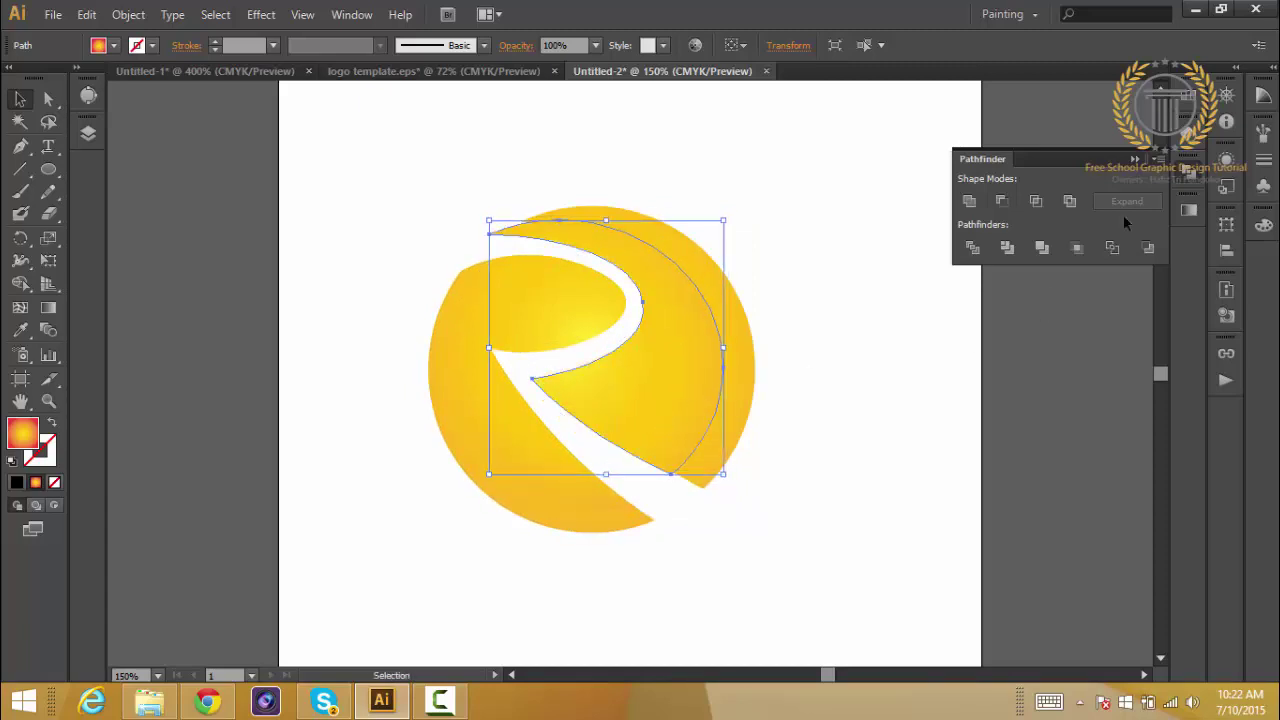
left_click_drag(716, 352, 750, 358)
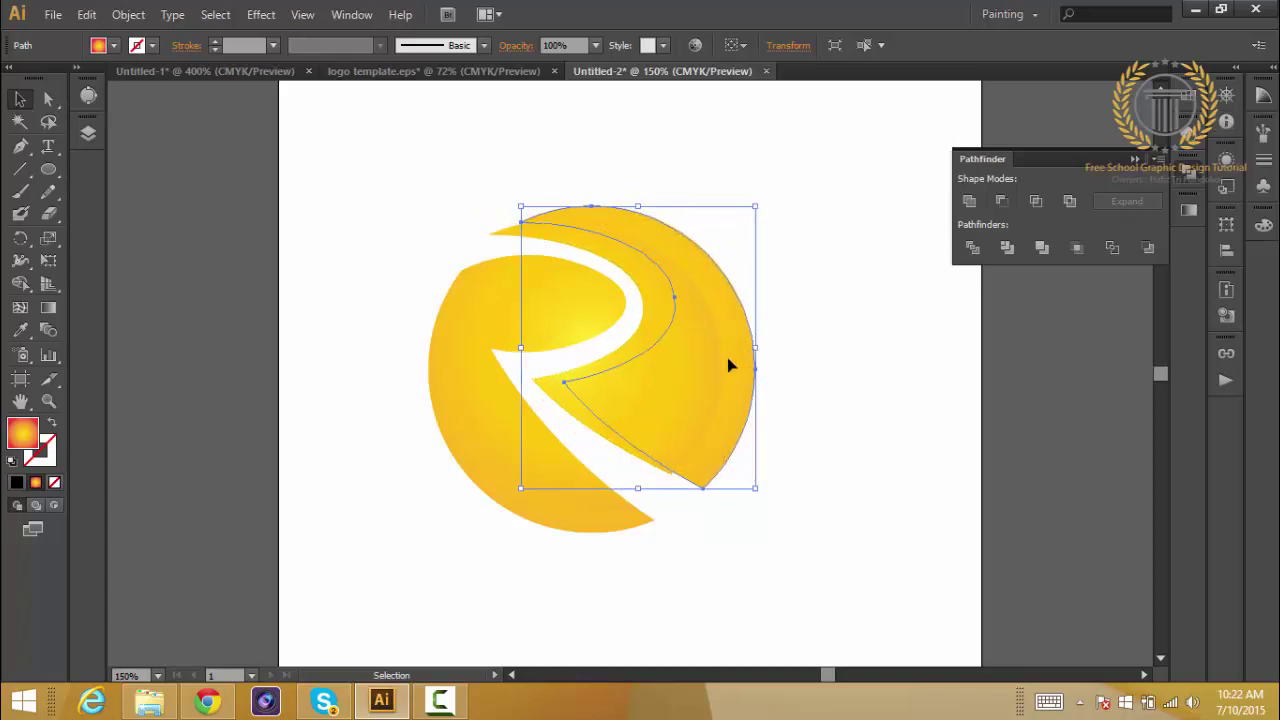
Try intersecting the crescent paths and dismiss the no-result warning.
left_click(670, 397, "shift")
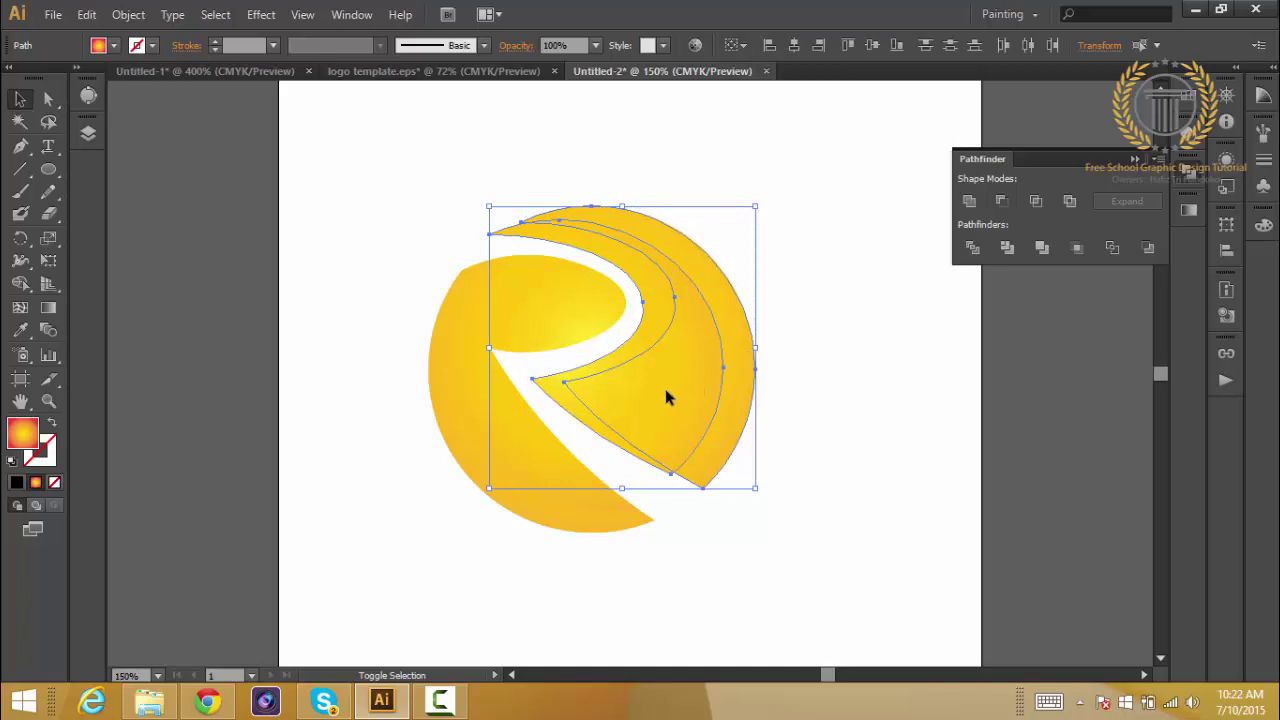
left_click(663, 383, "shift")
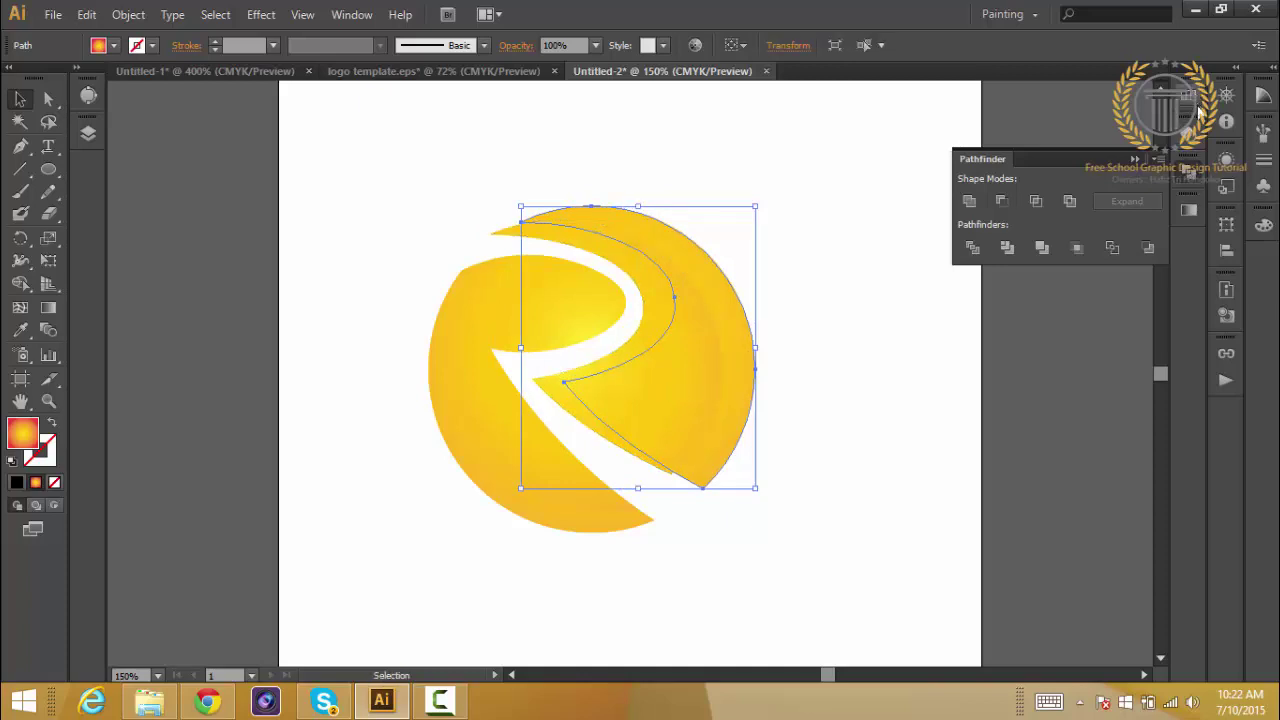
left_click(1066, 196)
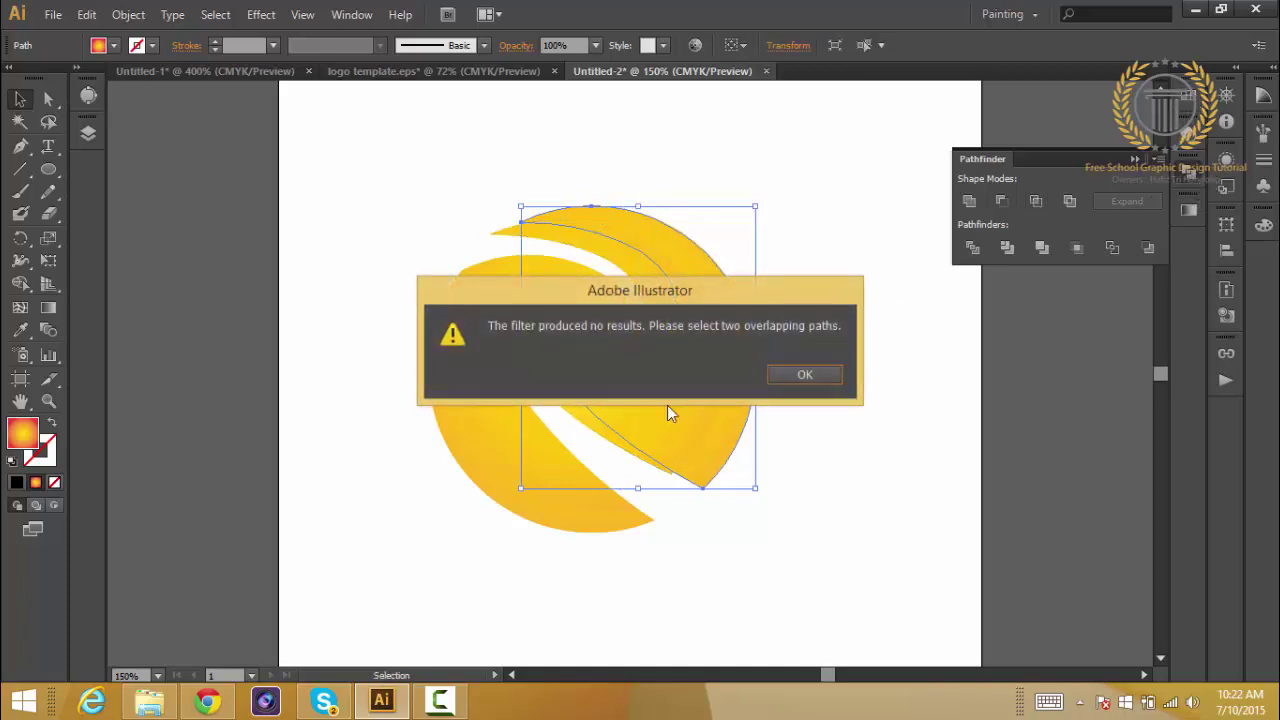
left_click(796, 376)
left_click(785, 377)
Select both crescent paths and combine them with a Pathfinder shape mode into a narrower inner path.
left_click(694, 400)
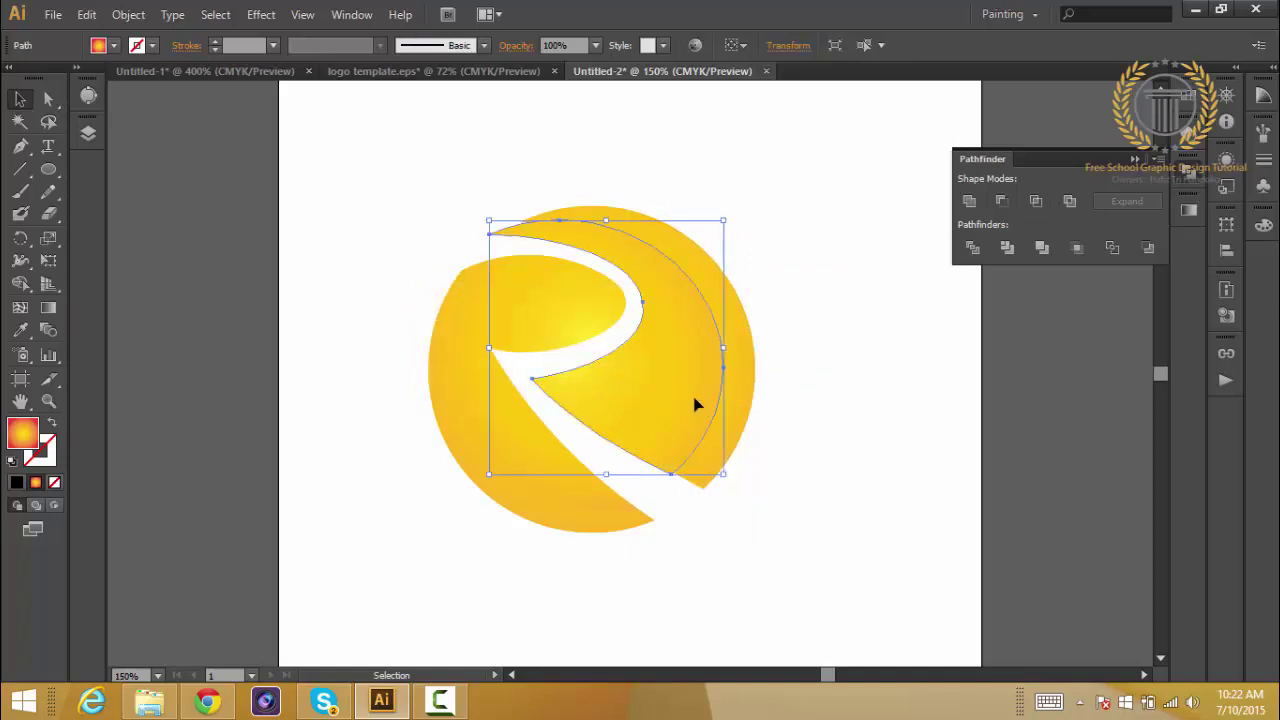
right_click(694, 398)
left_click(817, 431)
left_click(726, 425)
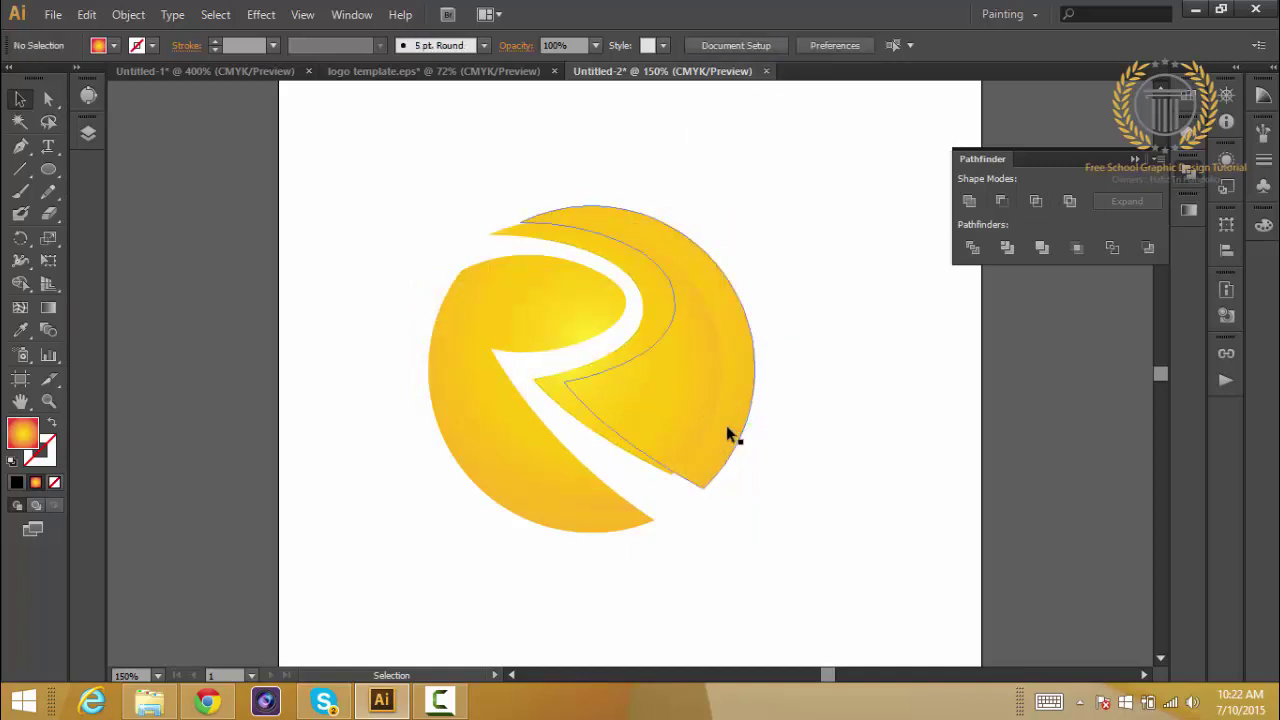
right_click(684, 425)
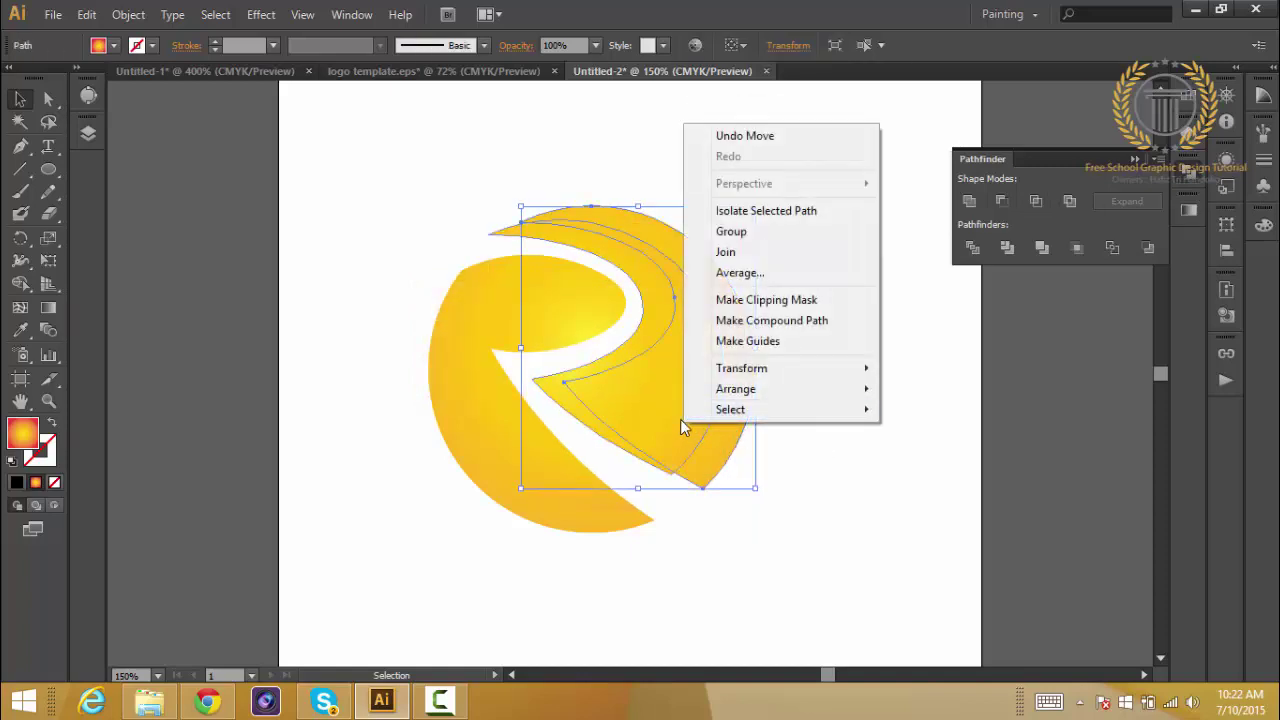
left_click(680, 427, "shift")
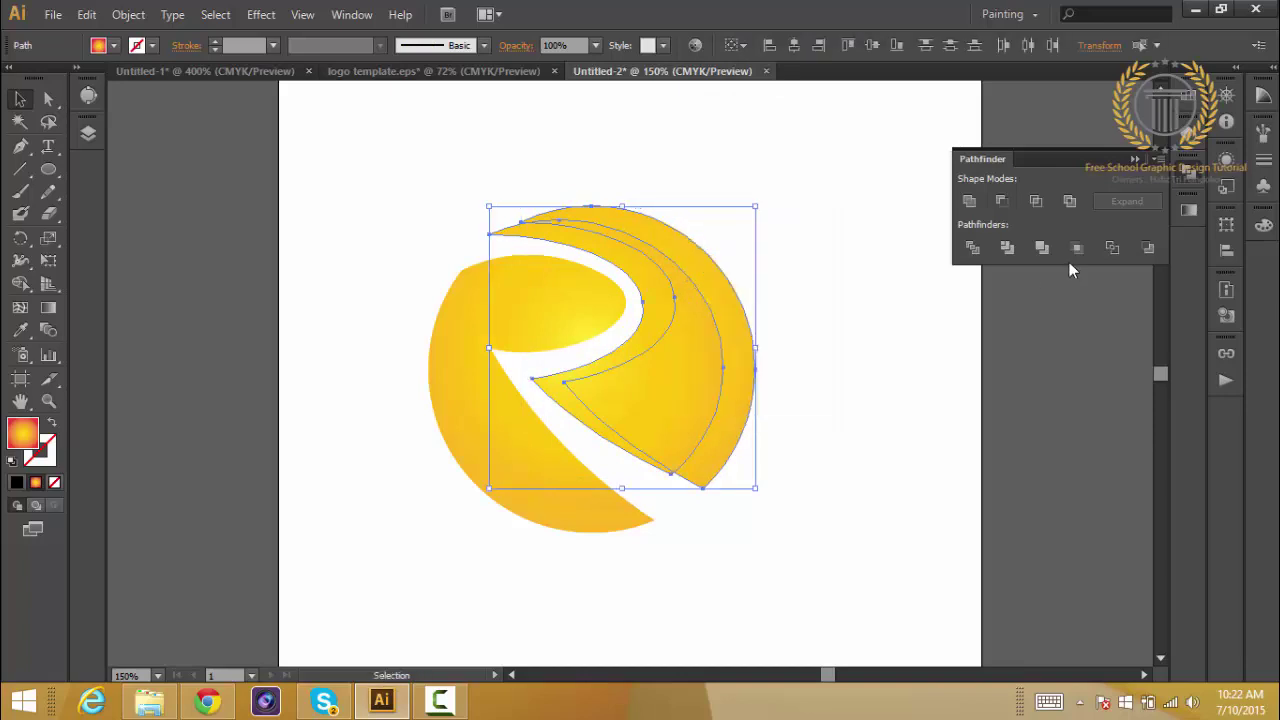
left_click(1038, 206)
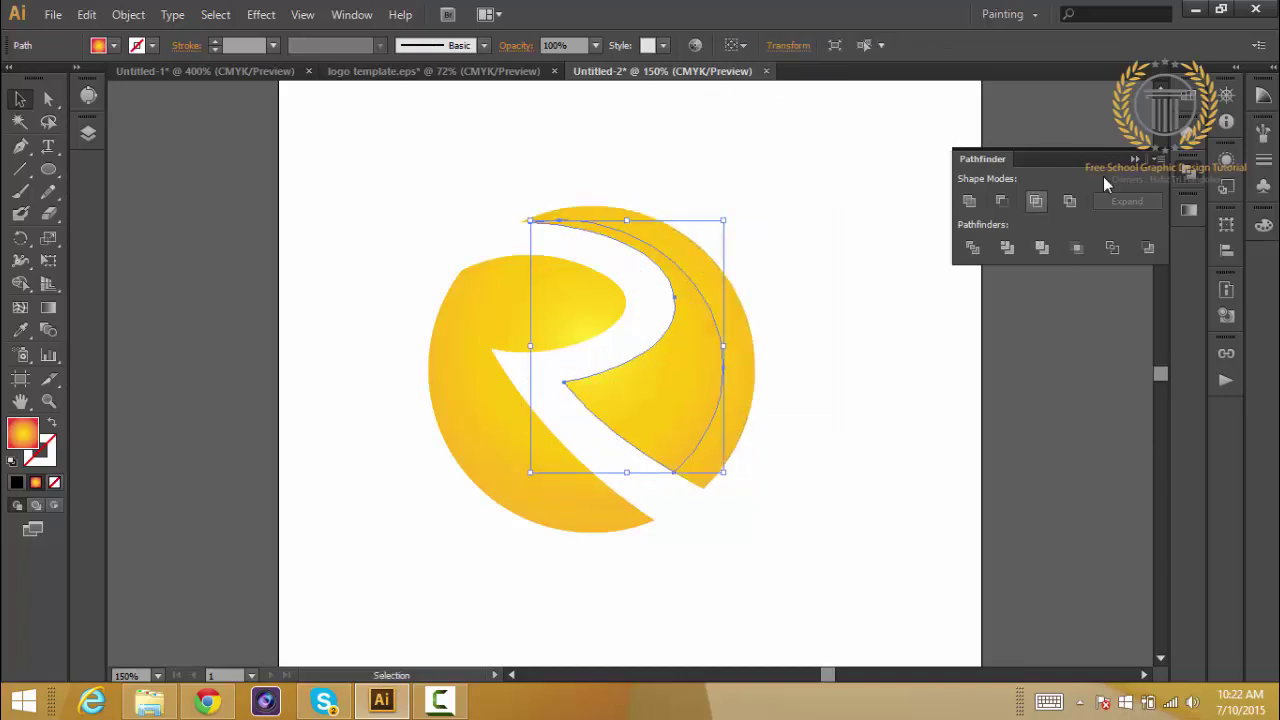
left_click(1190, 112)
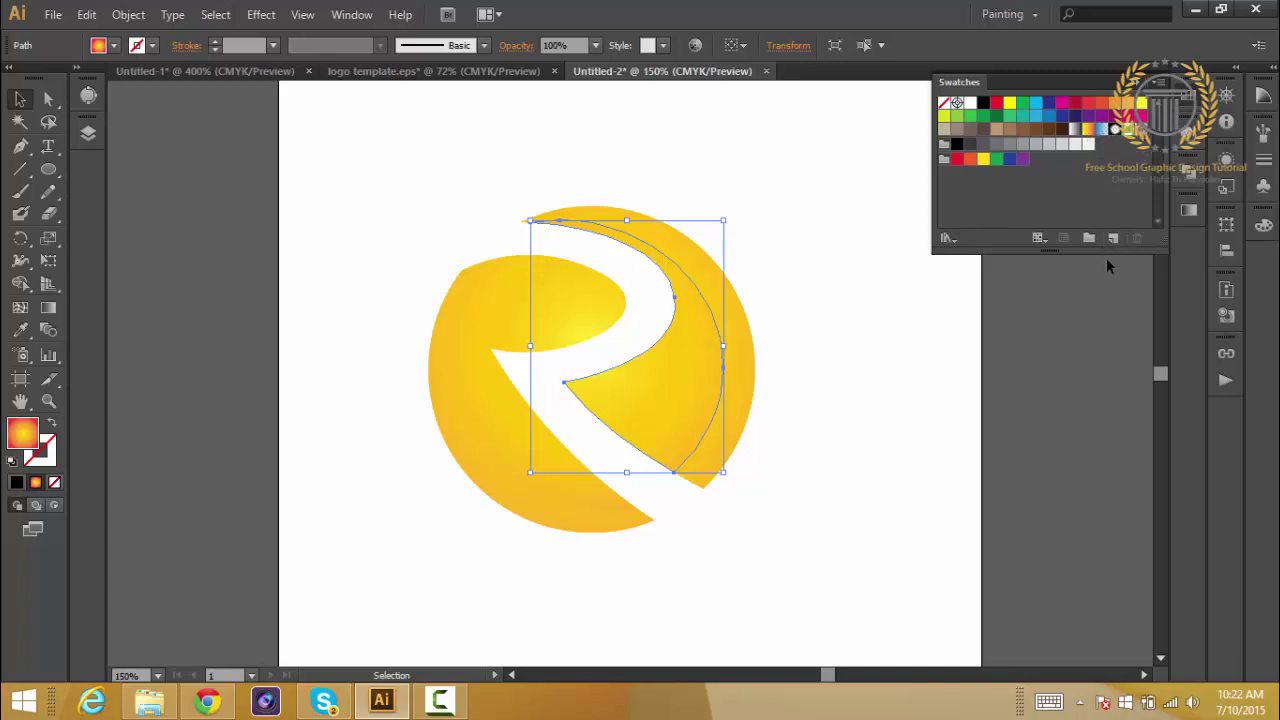
Give the inner crescent a linear gradient with both stops white, fading to 0% opacity.
left_click(1102, 131)
left_click(1186, 95)
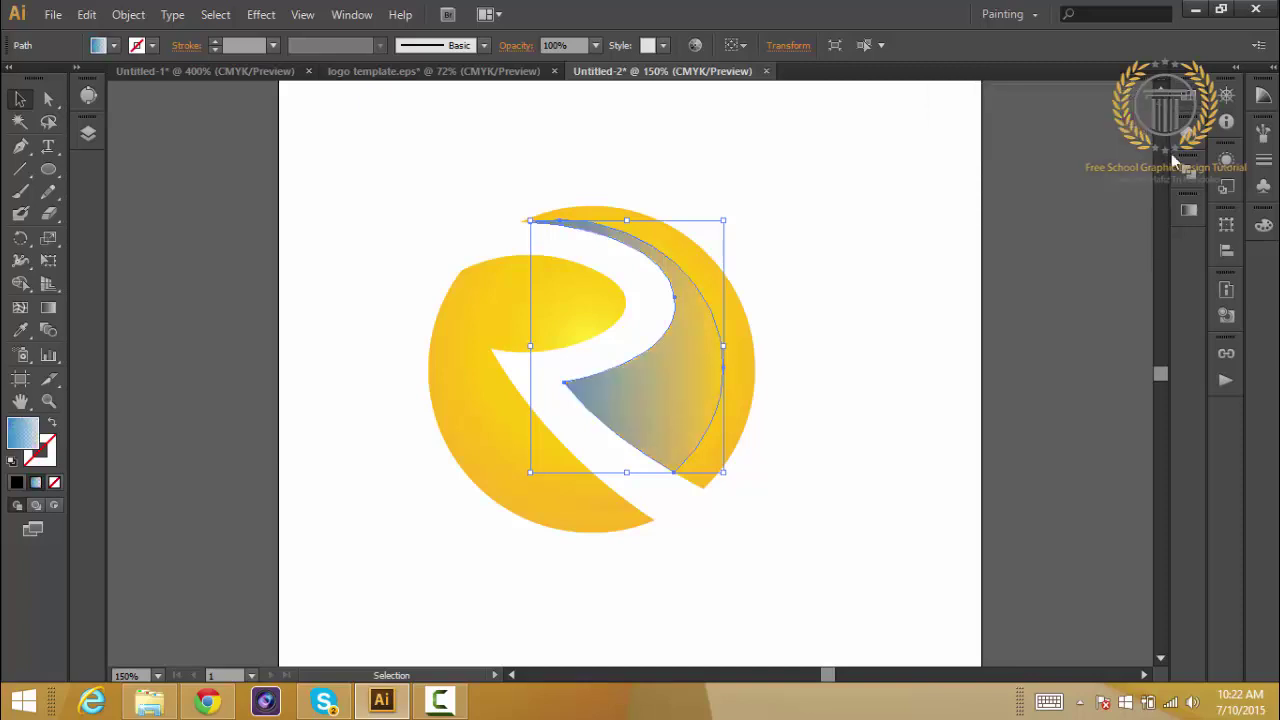
left_click(1189, 211)
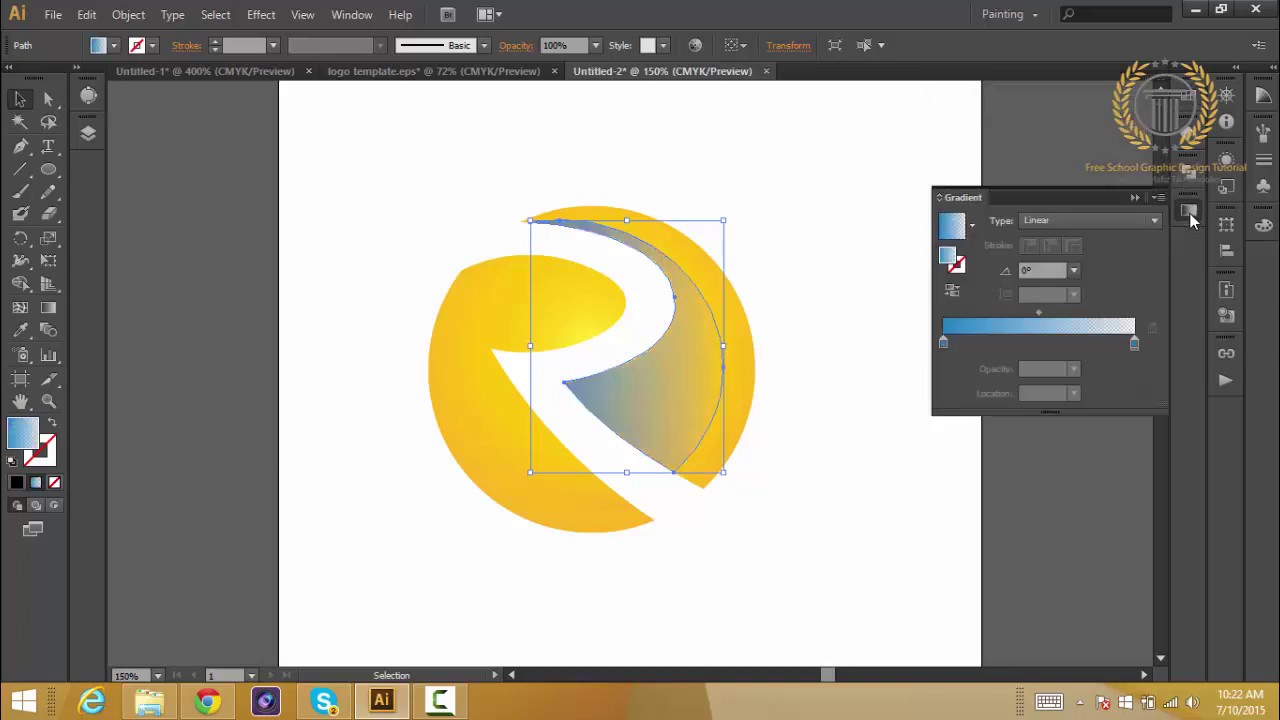
double_click(942, 343)
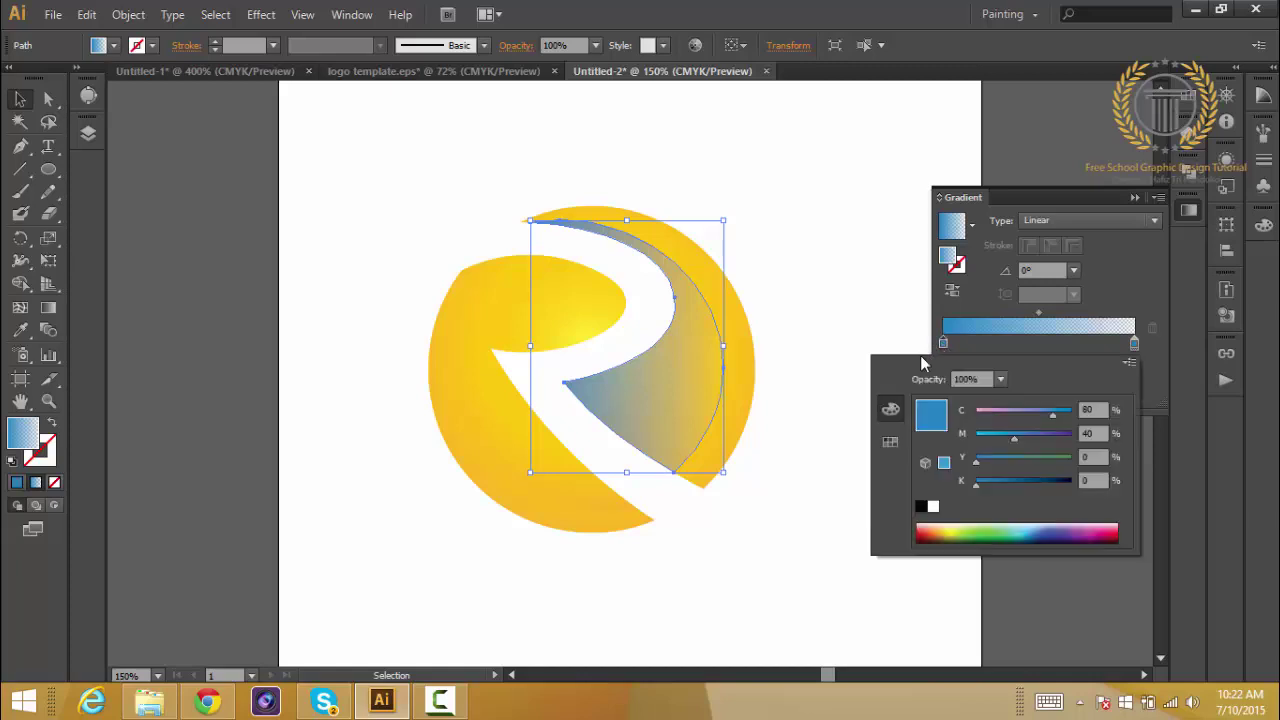
left_click(935, 510)
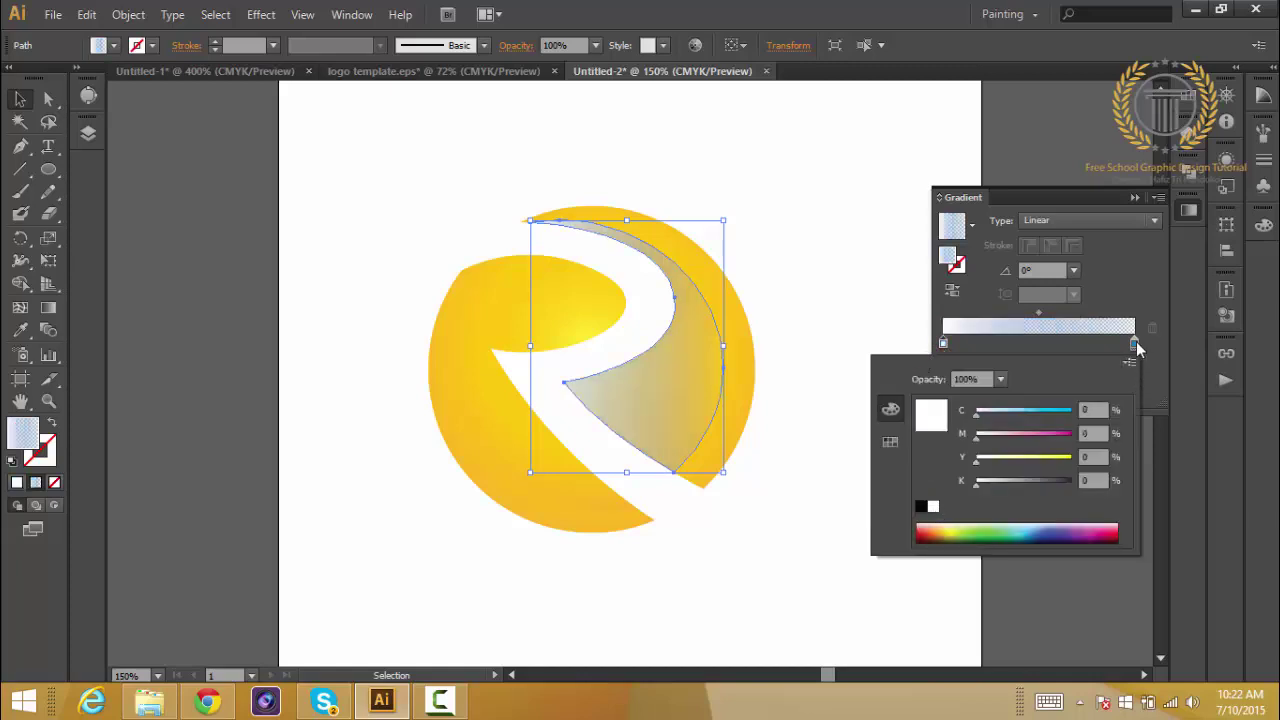
left_click(1133, 343)
double_click(1133, 343)
left_click(935, 508)
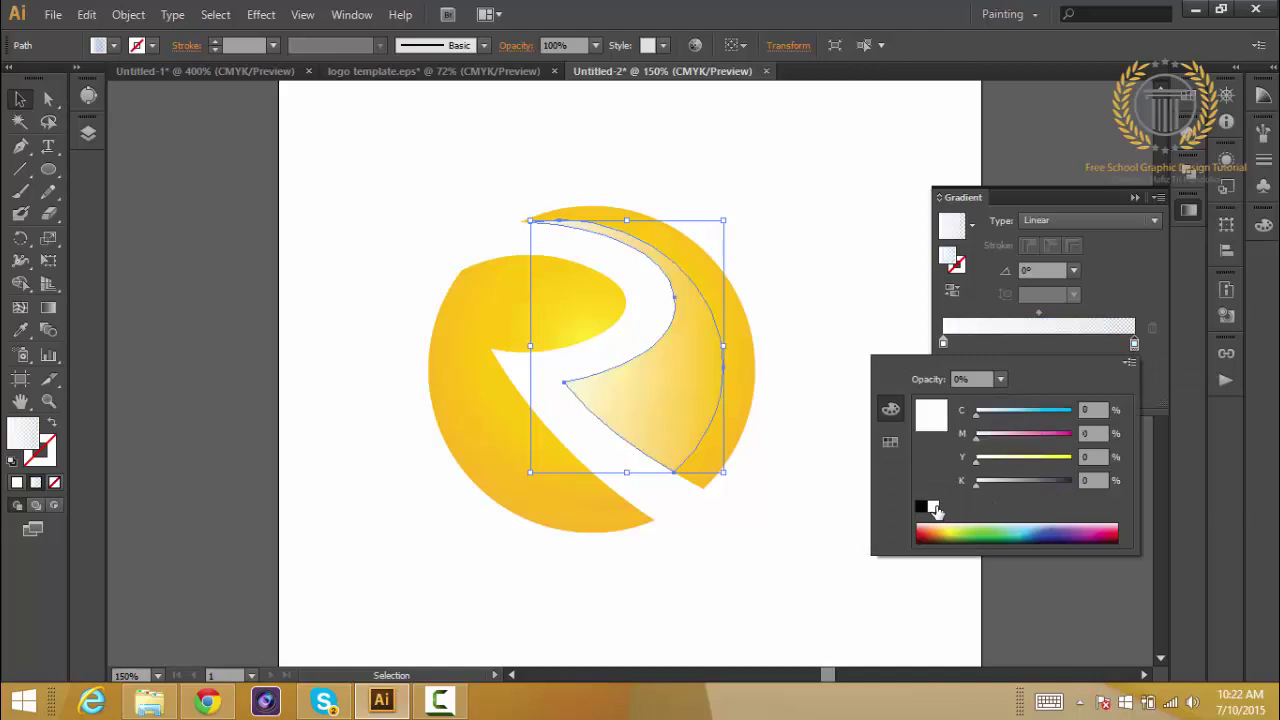
left_click(580, 493)
Copy the white fade gradient onto the R's left shape and run it diagonally across it.
left_click(579, 497)
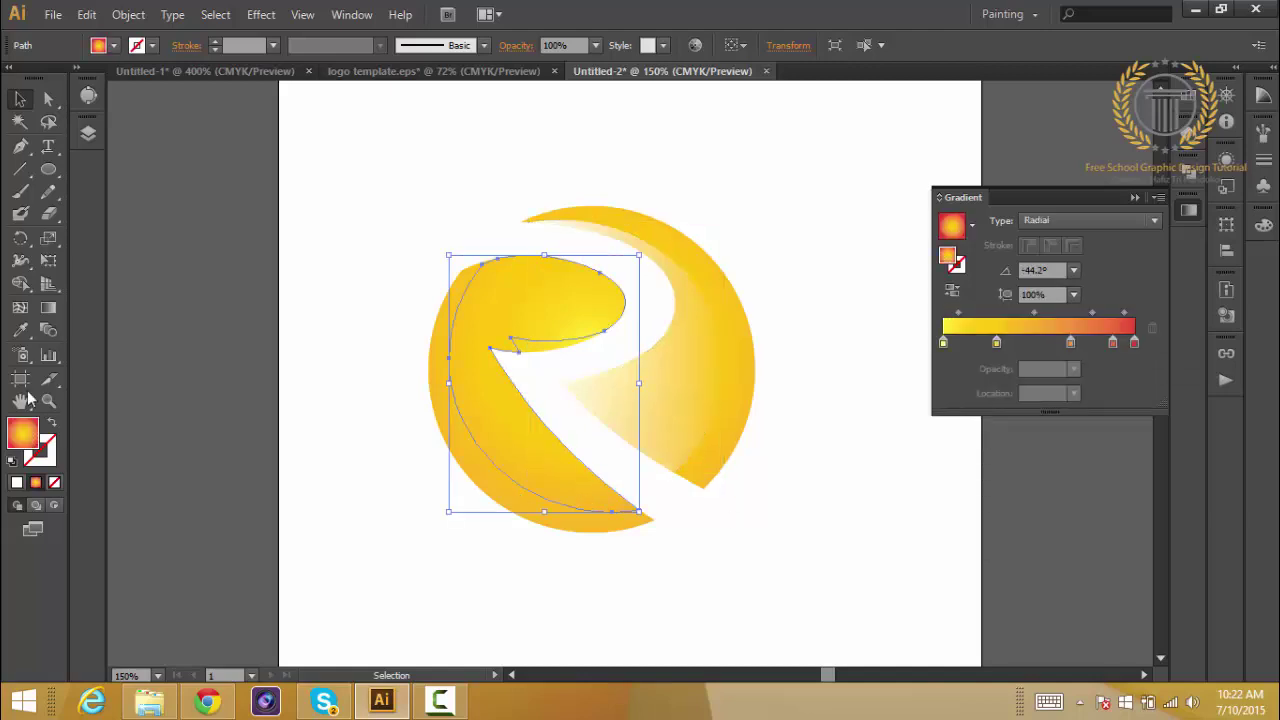
left_click(20, 330)
left_click(638, 374)
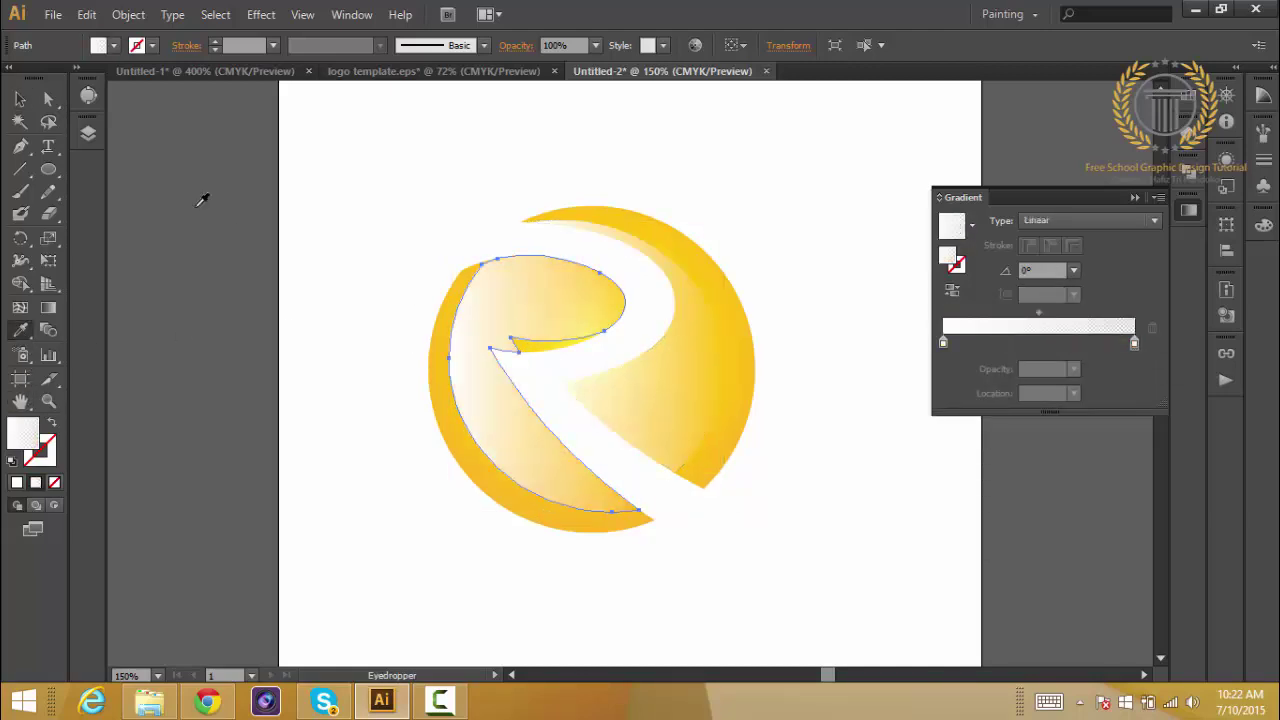
left_click(20, 99)
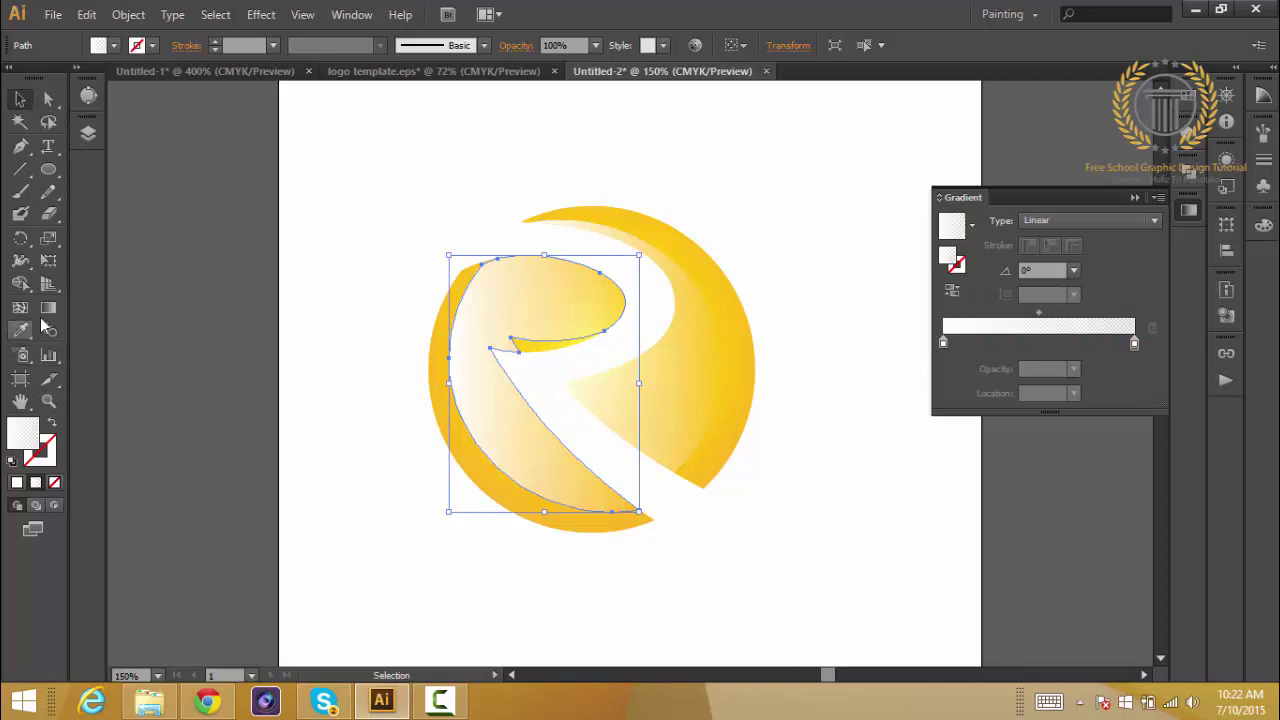
left_click(48, 307)
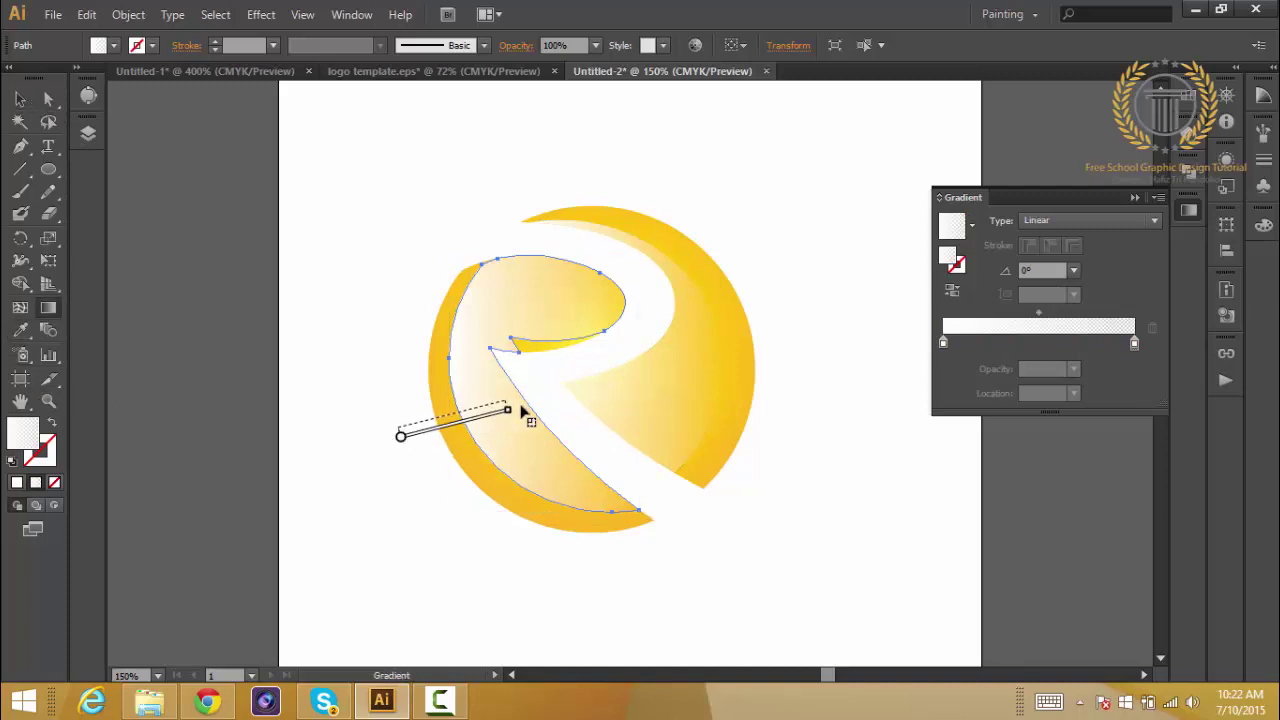
left_click_drag(398, 425, 549, 389)
left_click(20, 99)
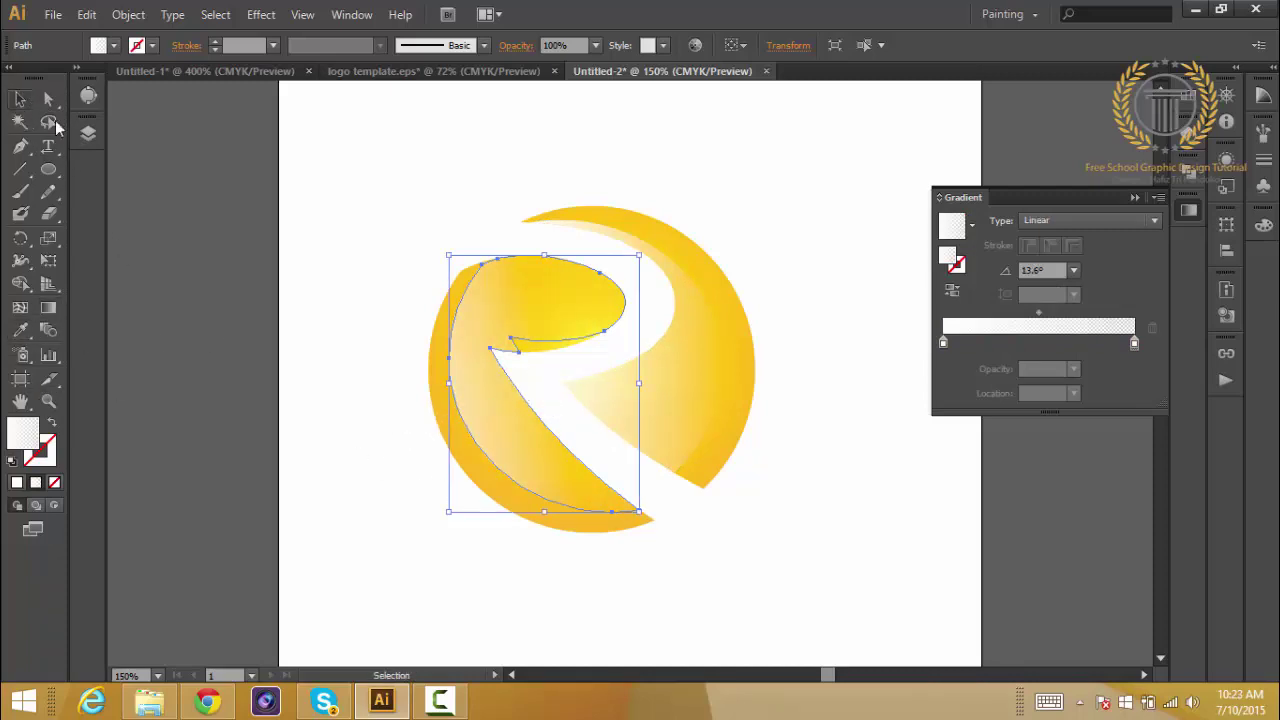
Re-angle the right arc's gradient to -173.5°, then marquee-select all logo pieces.
left_click(362, 253)
left_click(697, 367)
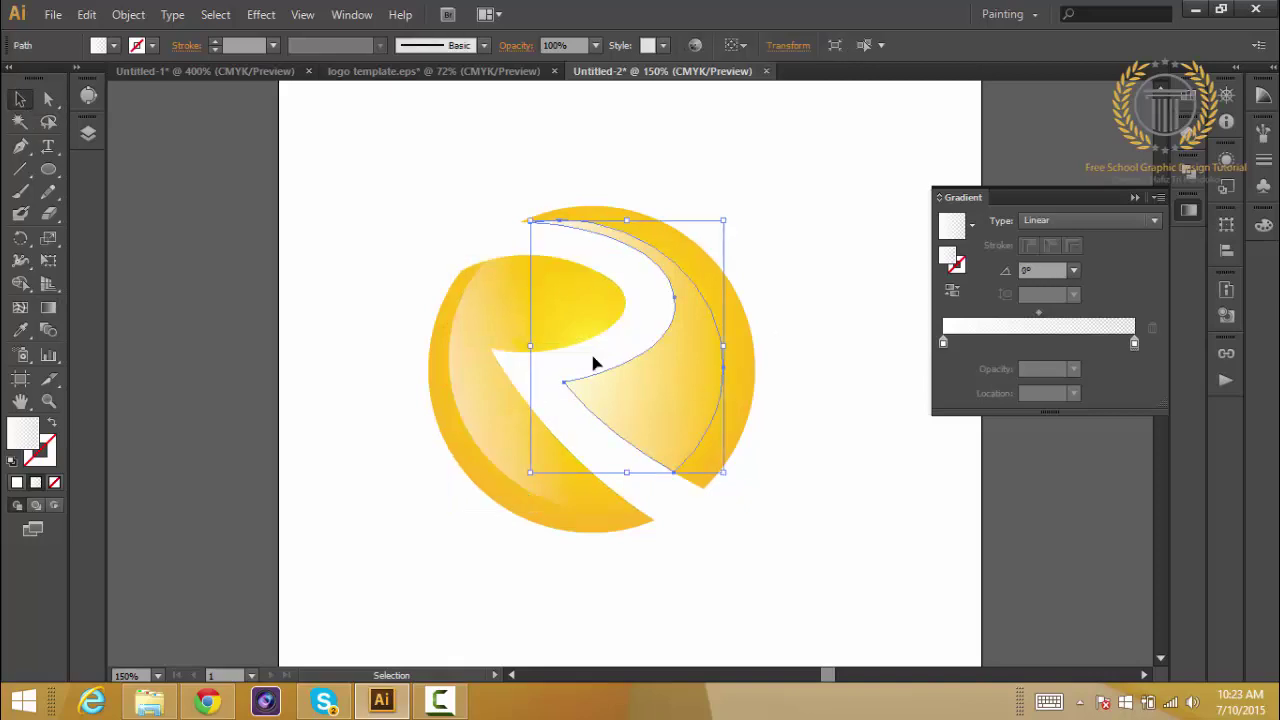
left_click(48, 307)
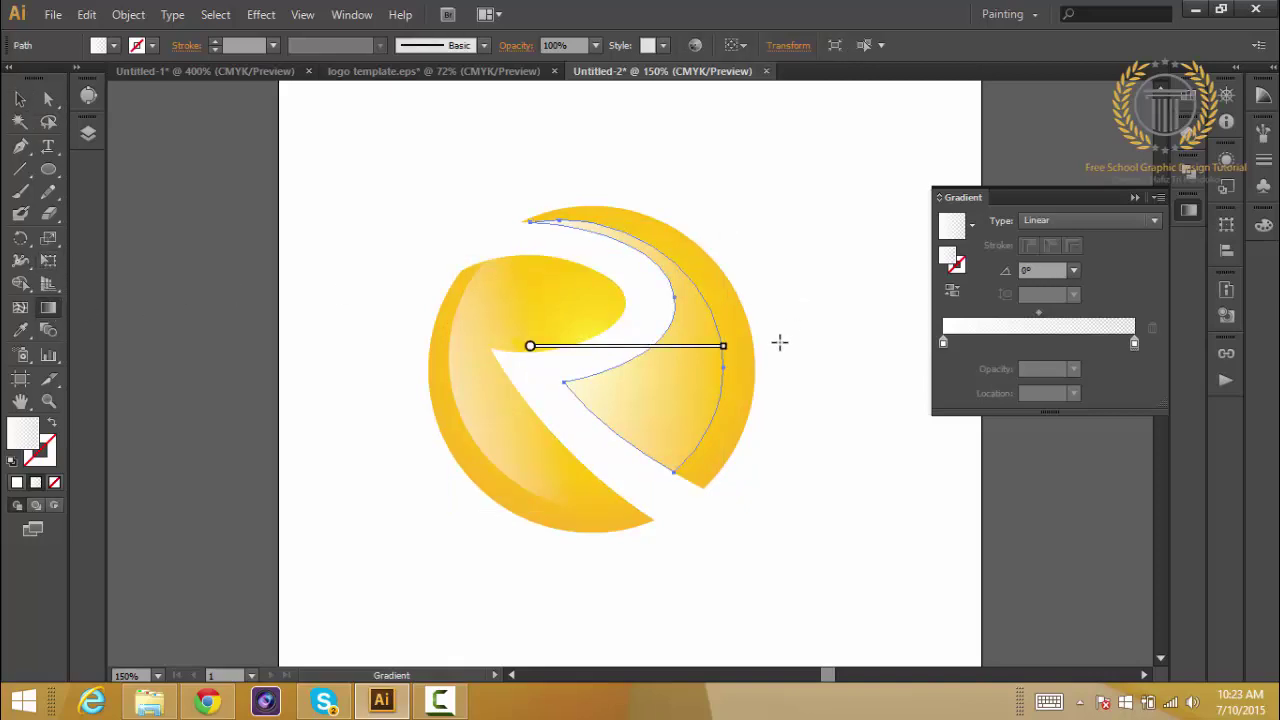
left_click_drag(778, 327, 638, 343)
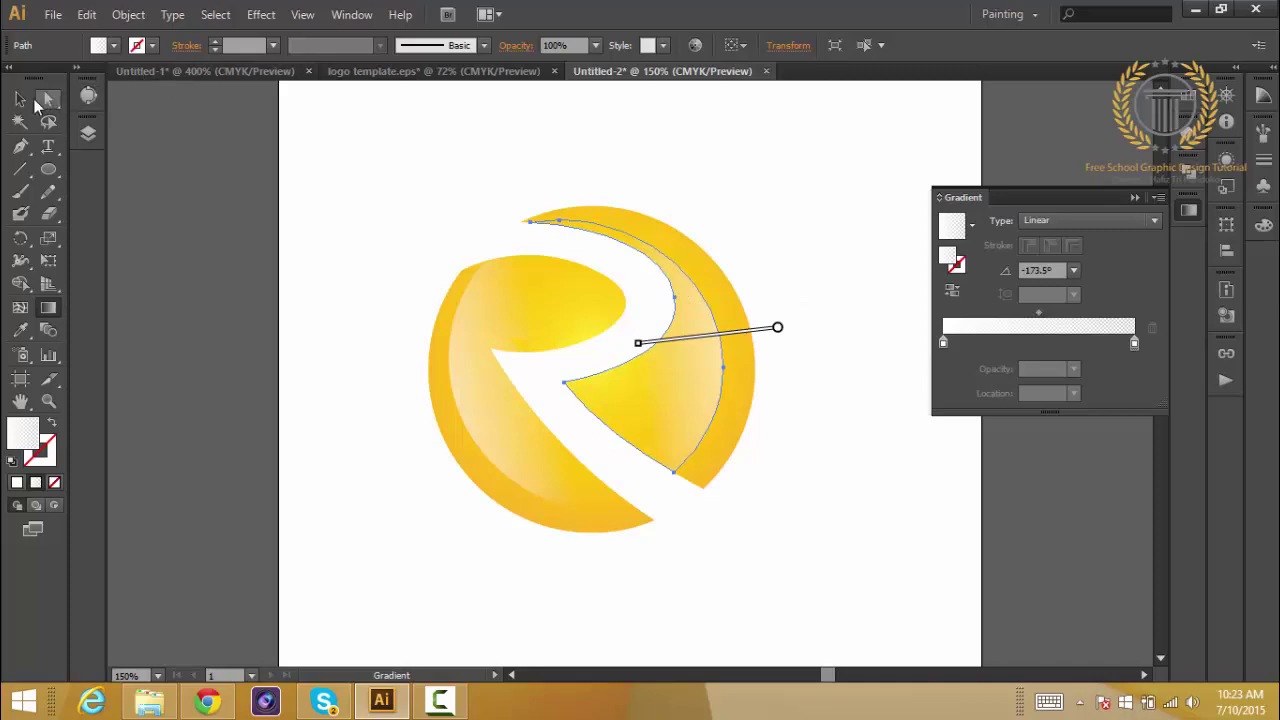
left_click(20, 98)
left_click(322, 173)
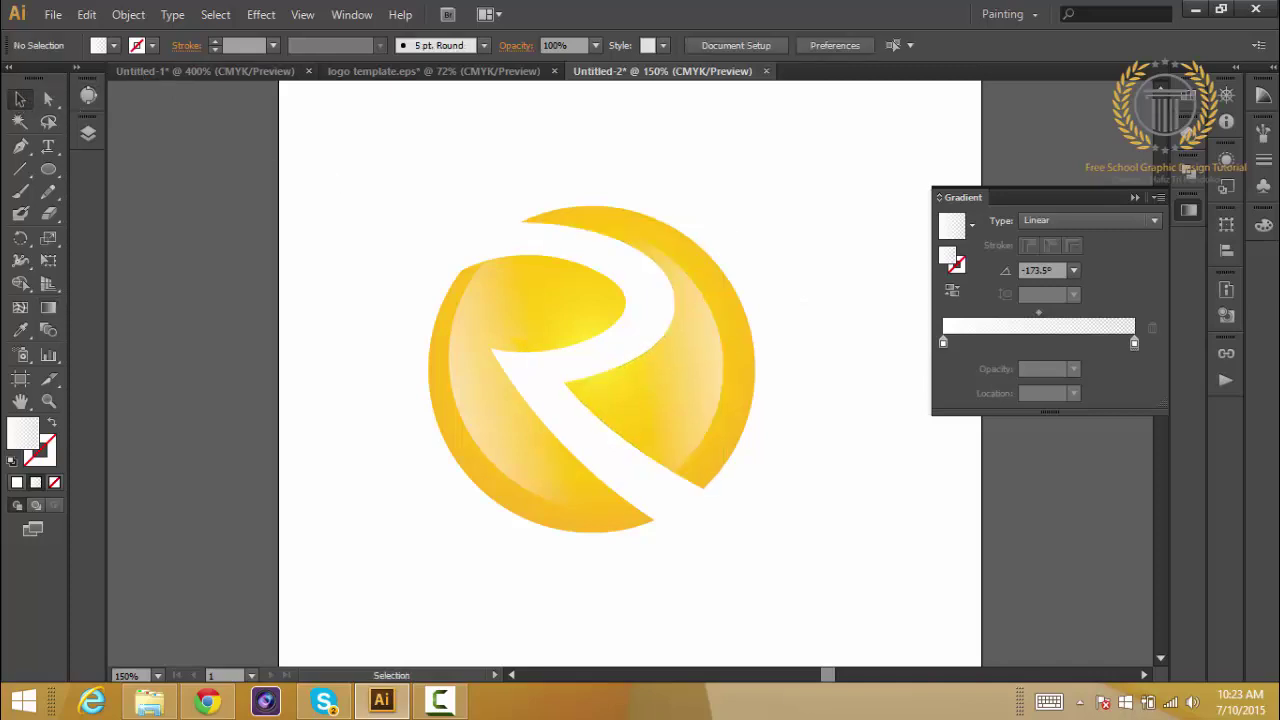
left_click_drag(742, 565, 415, 242)
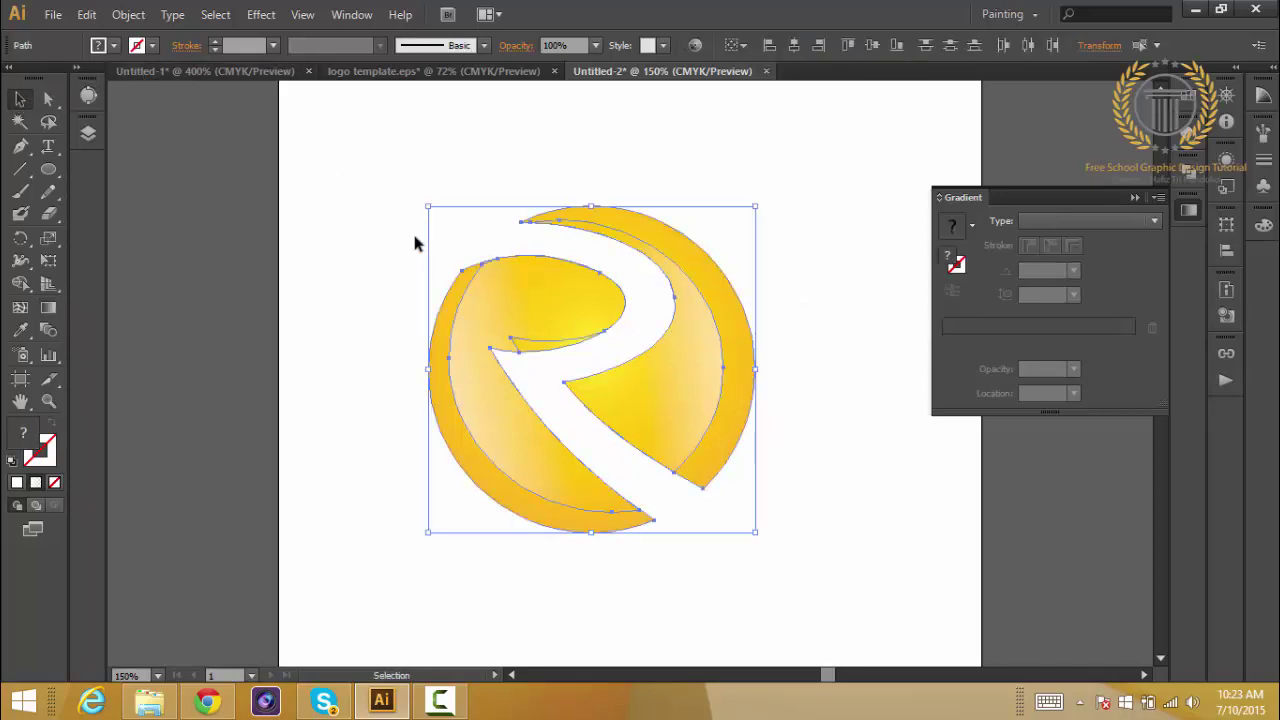
Group all the R logo pieces and scale the group down to about two-thirds size.
right_click(695, 350)
left_click(766, 437)
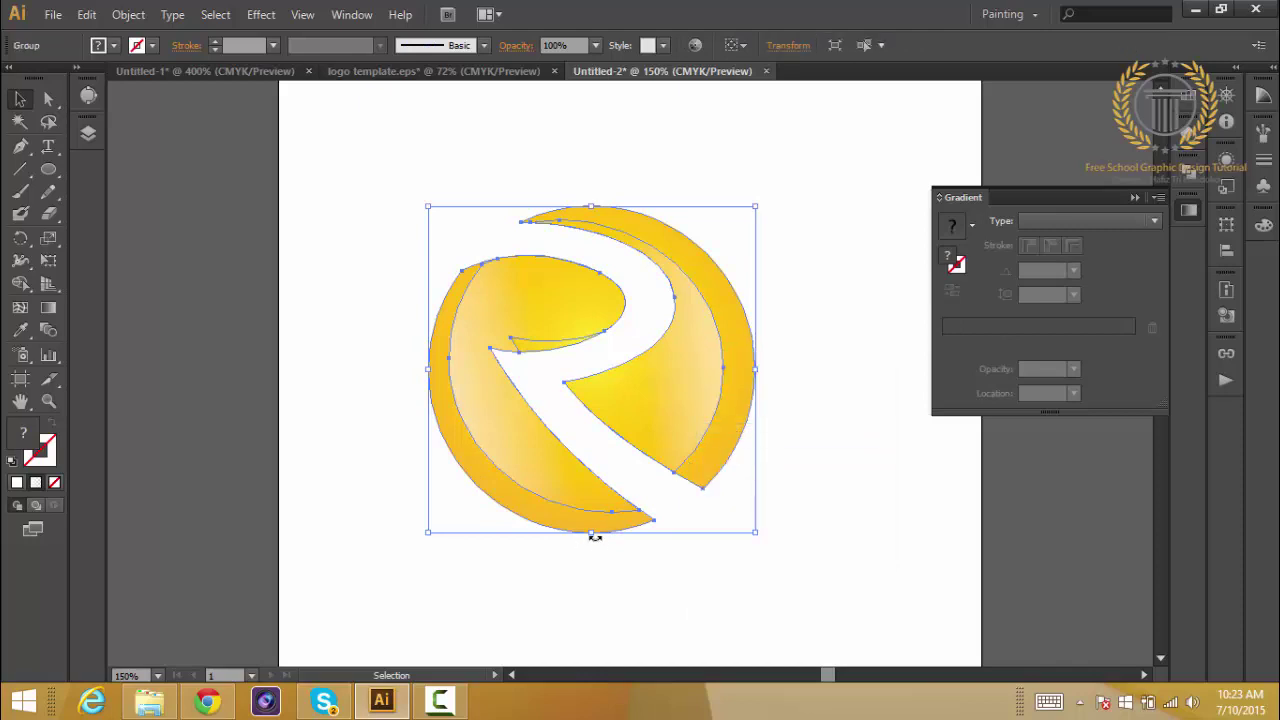
left_click(590, 530, "shift")
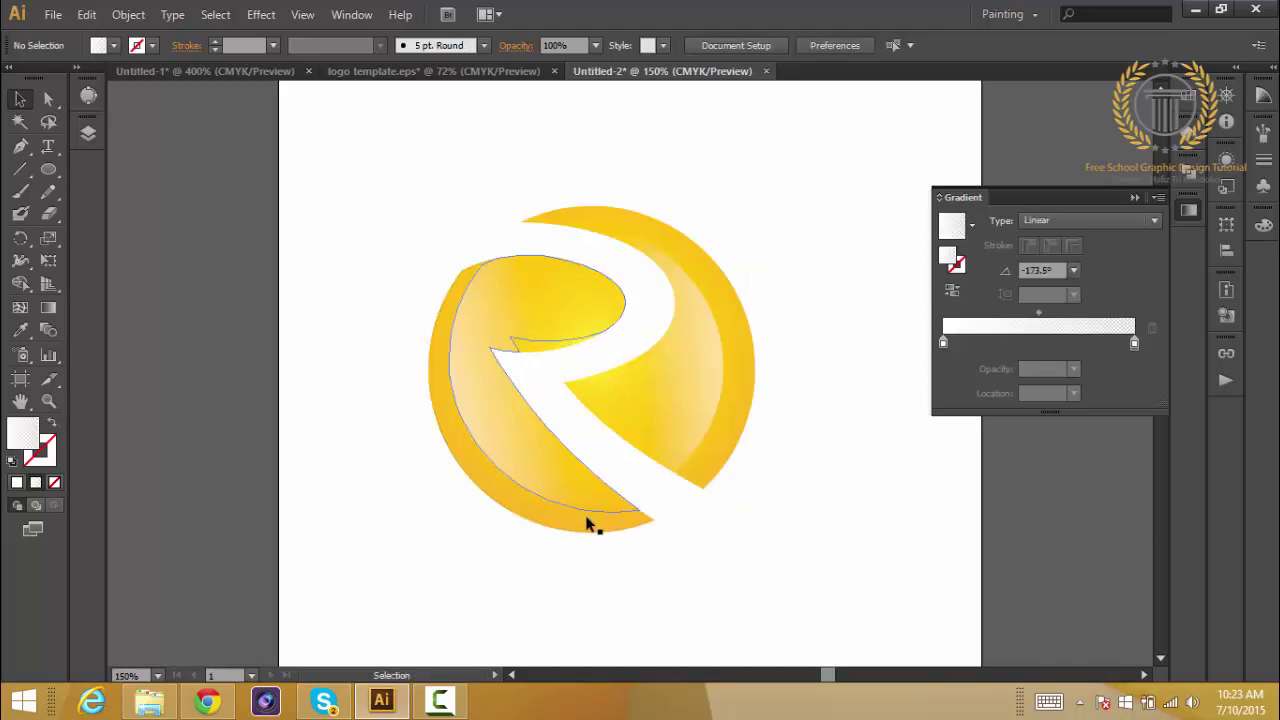
left_click(590, 527)
mouse_move(591, 530)
left_mouse_down()
mouse_move(573, 395)
mouse_move(603, 296)
left_mouse_up()
Add the text 'R Logo Design' on the canvas below the logo.
left_click(363, 292)
left_click(47, 145)
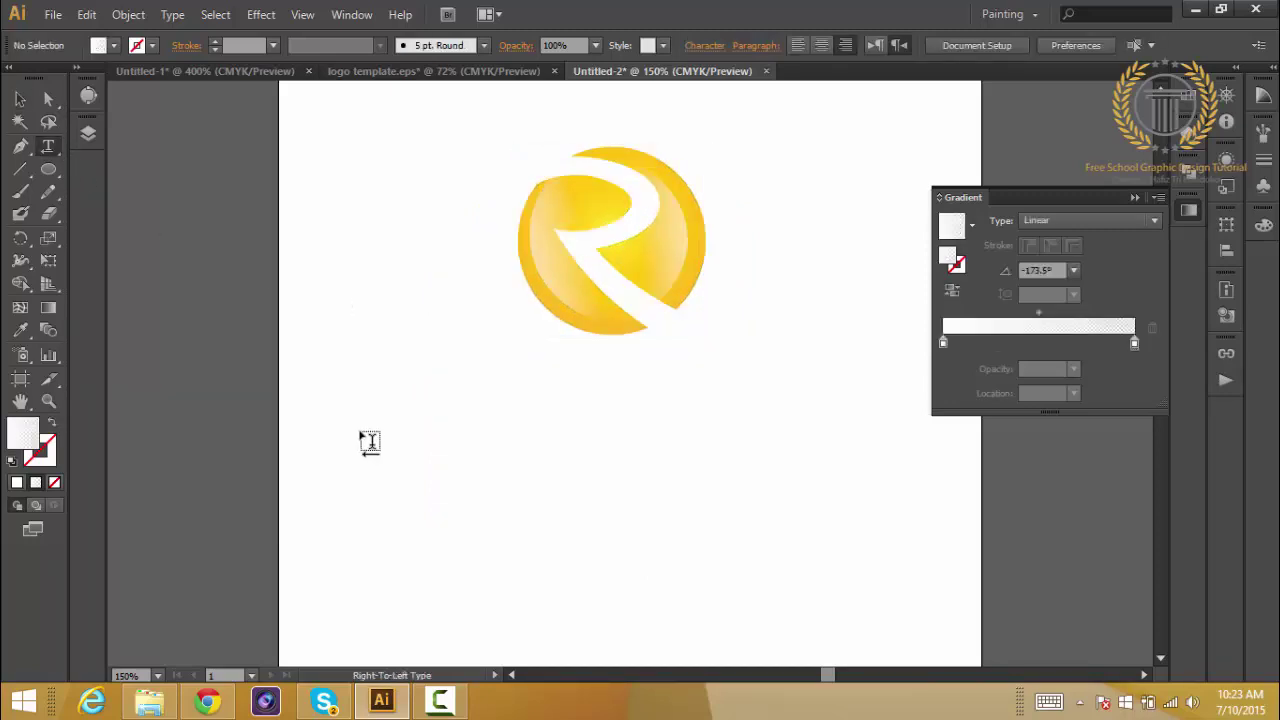
left_click(372, 432)
type("R")
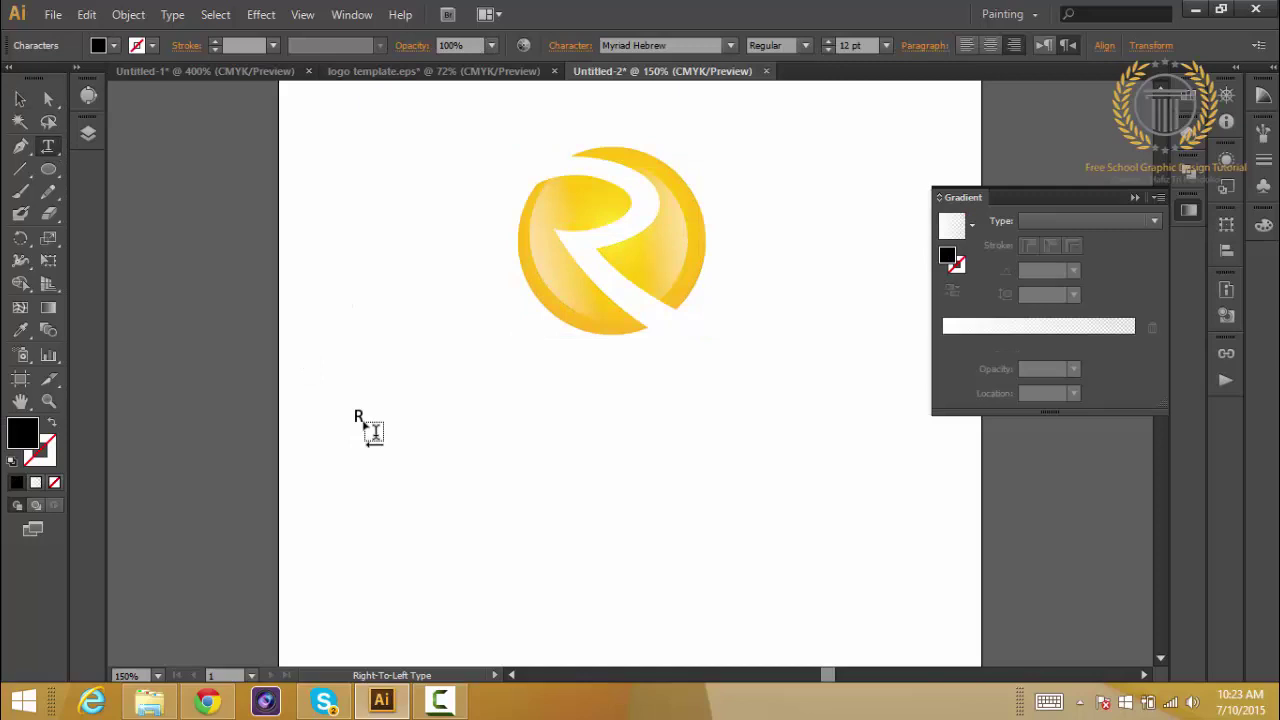
type(" Logo Des")
type("ign")
key("Escape")
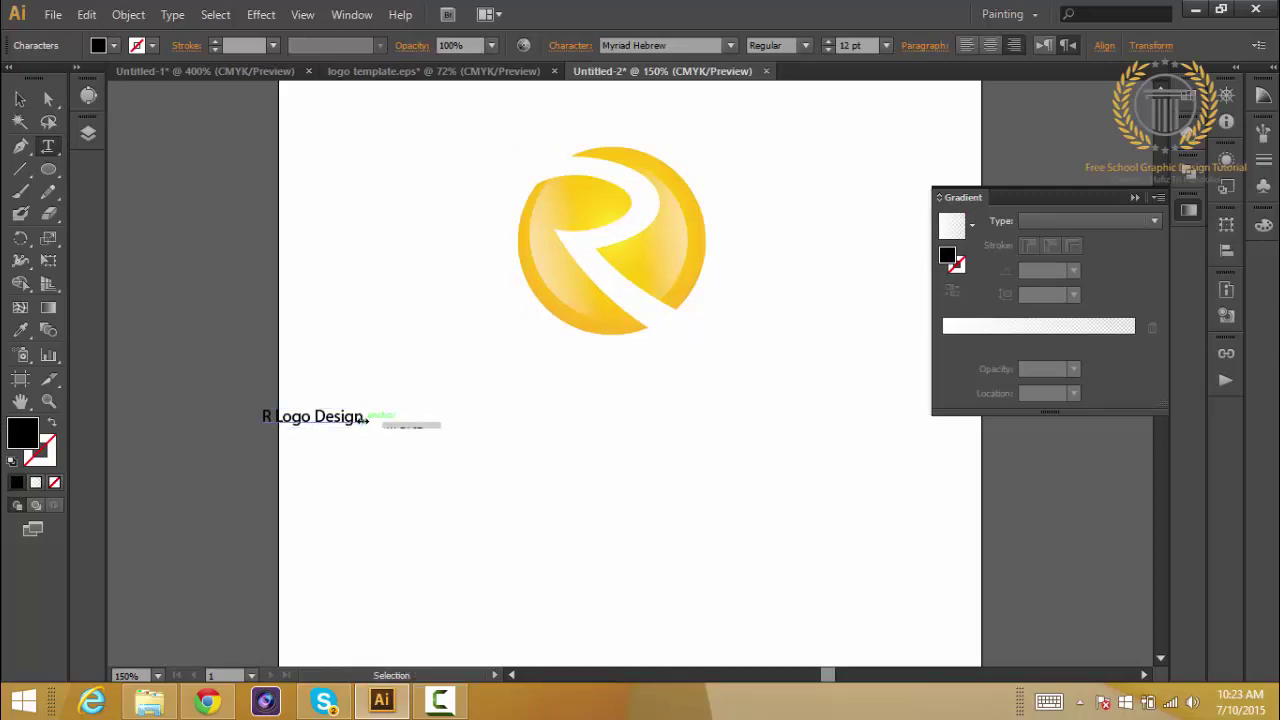
Enlarge the 'R Logo Design' title and move it up beneath the logo.
left_click_drag(366, 417, 628, 440)
key("ctrl+shift+a")
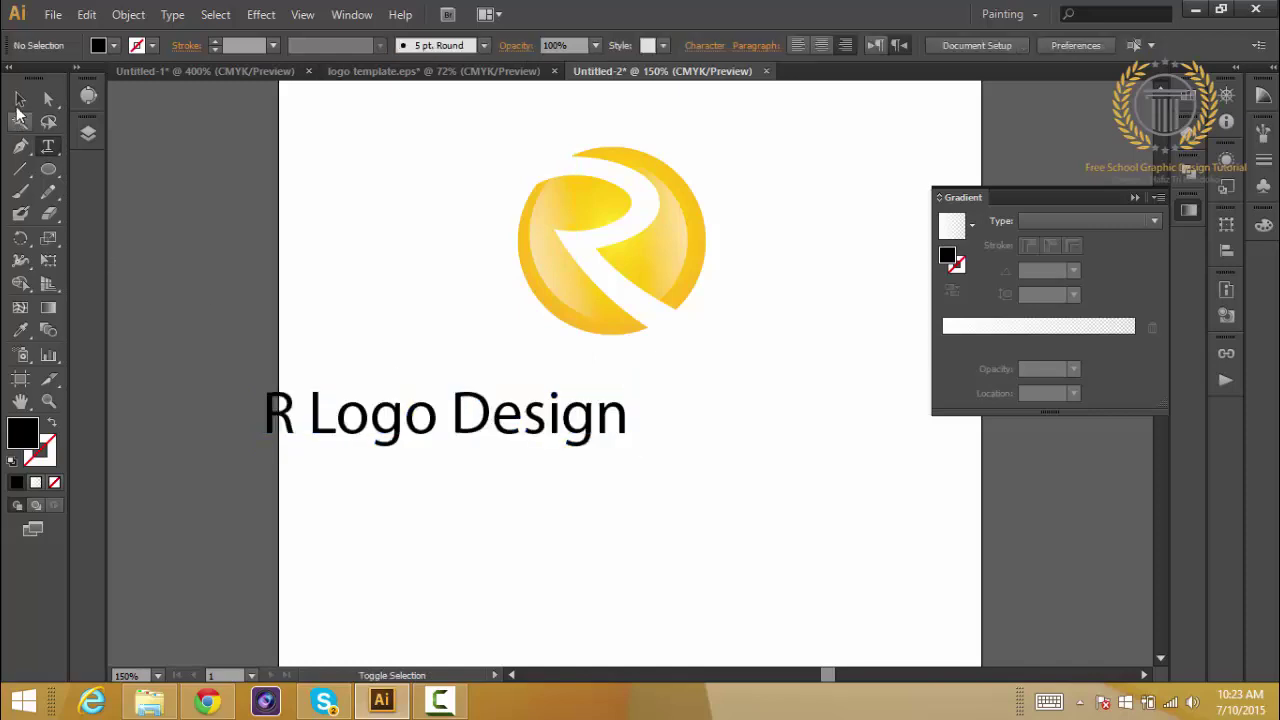
key("v")
mouse_move(545, 423)
left_mouse_down()
mouse_move(683, 384)
mouse_move(688, 456)
left_mouse_up()
Replace the copied title's text with 'free school graphic design tutorial'.
triple_click(688, 456)
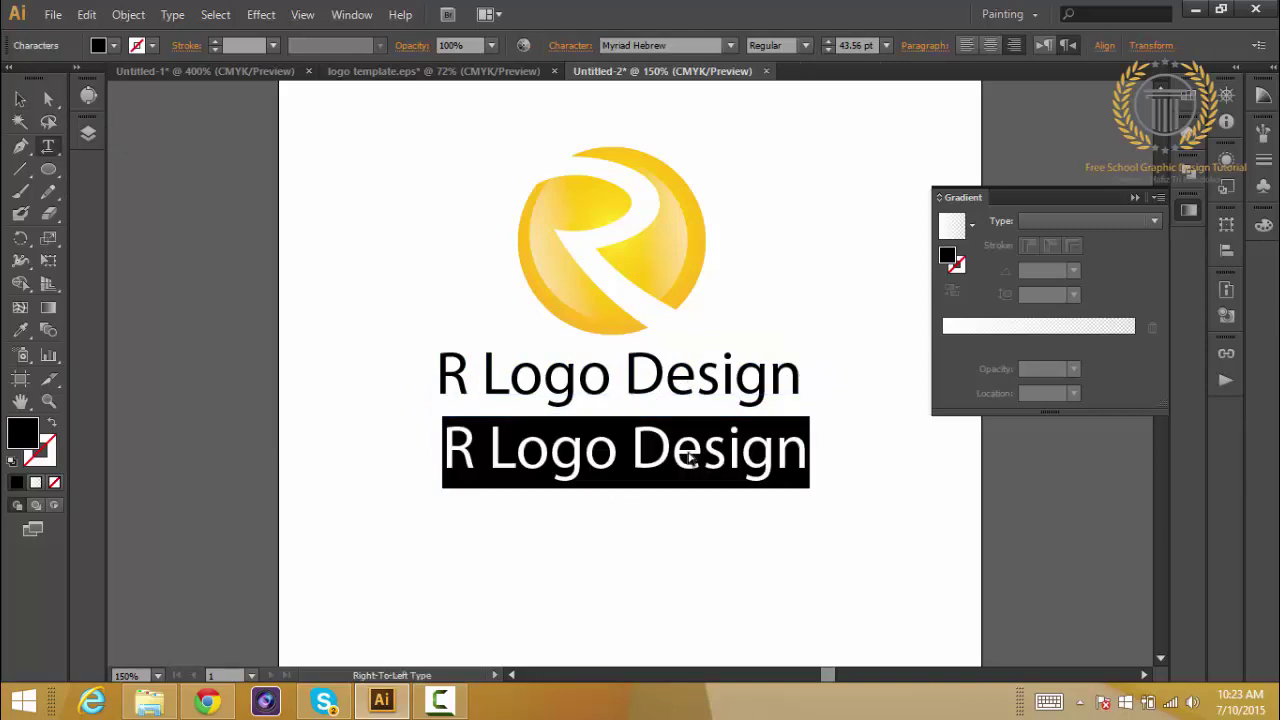
type("f")
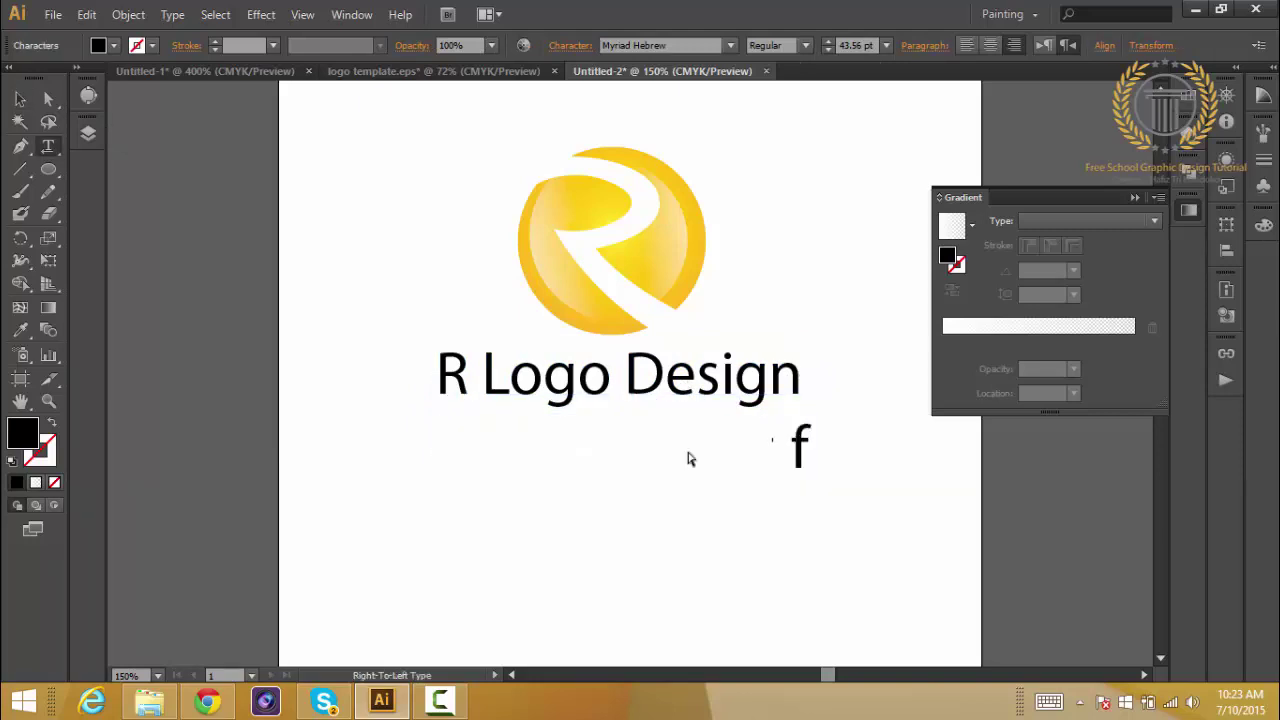
type("ree schoo")
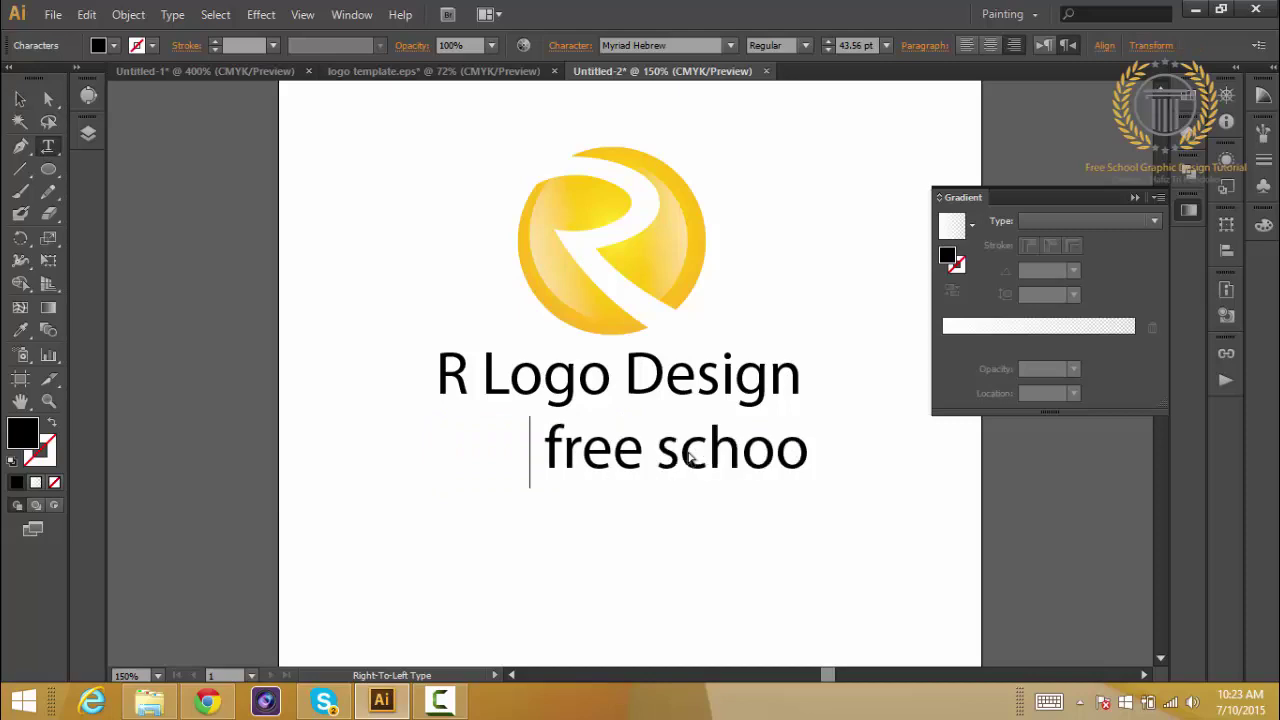
type("l graphic d")
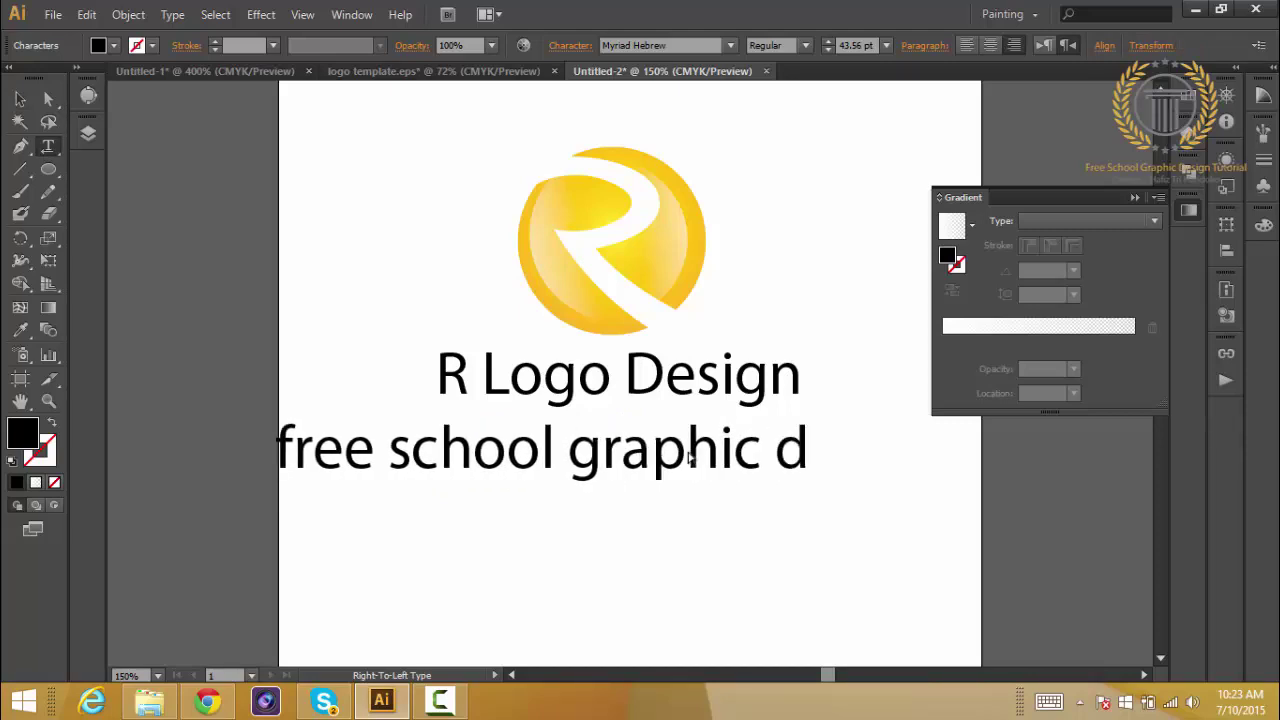
type("esign tu")
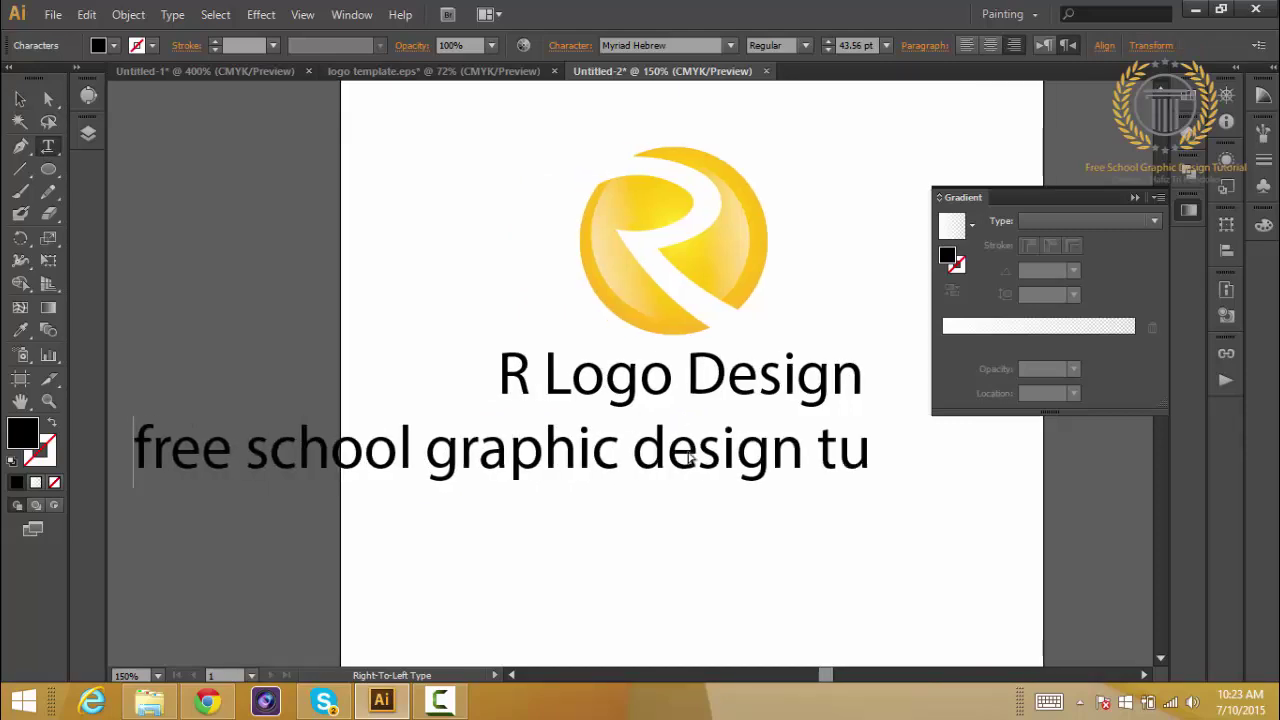
type("toria")
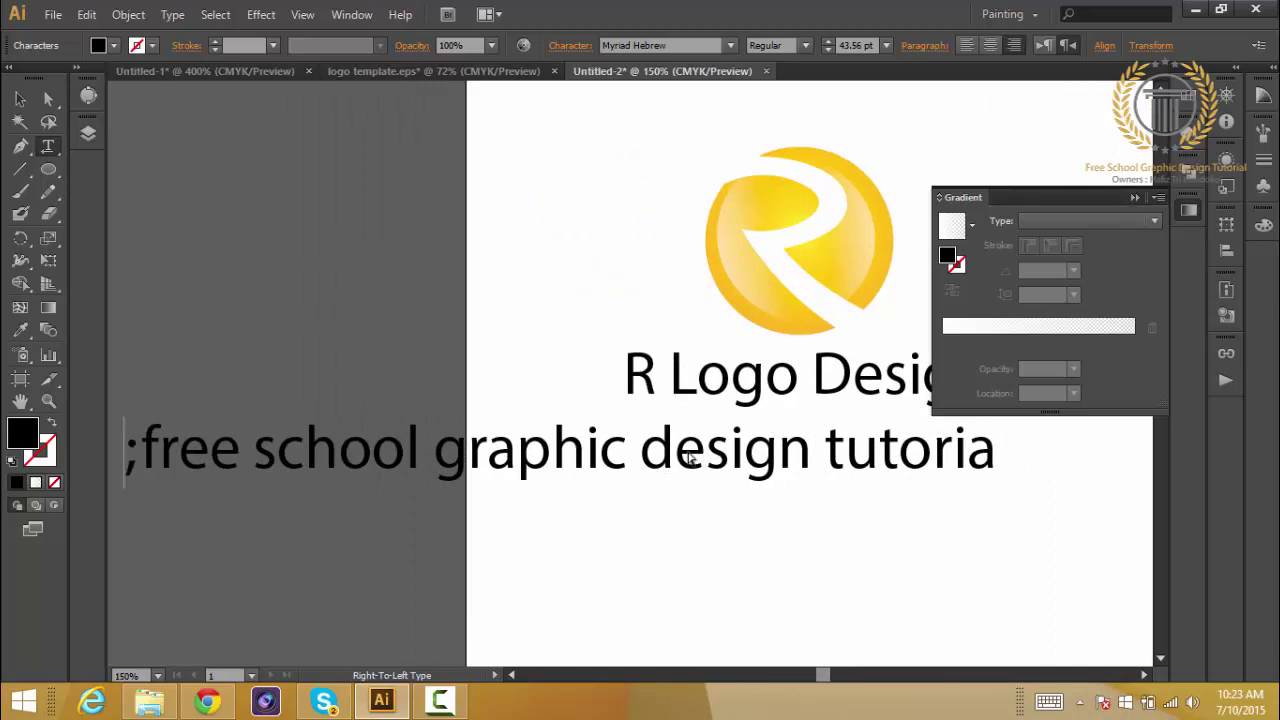
type("l")
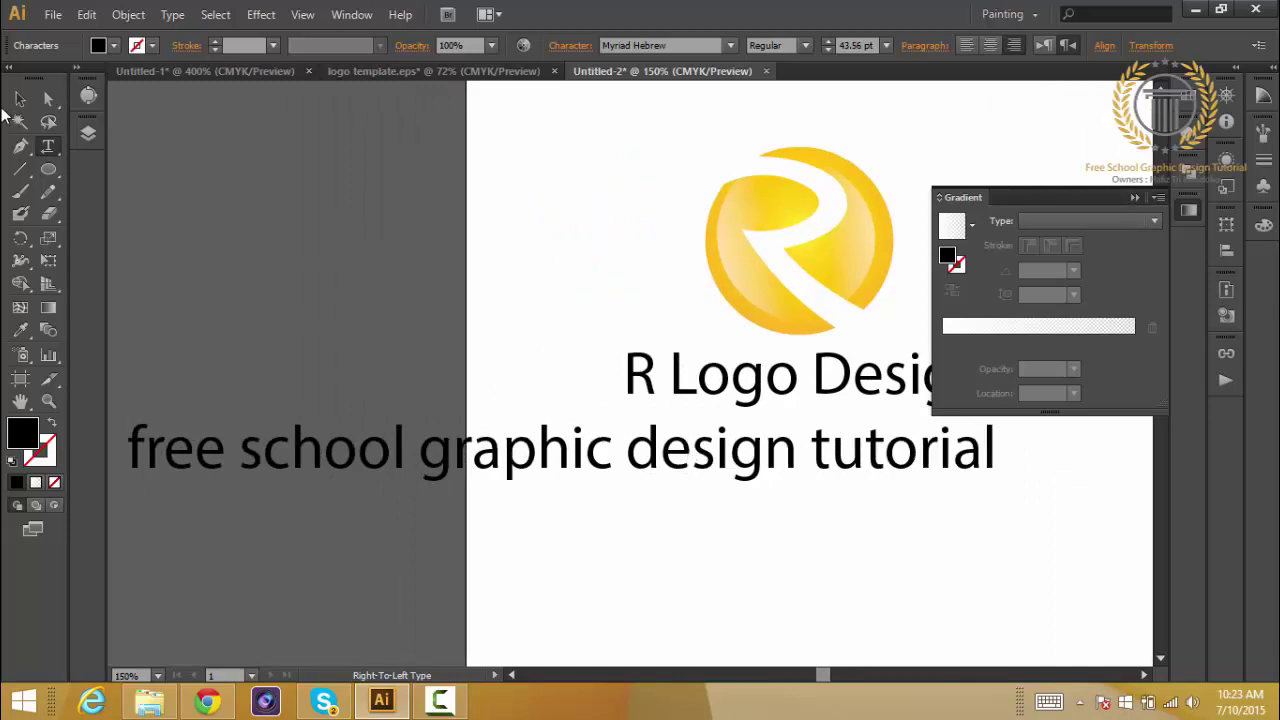
left_click(20, 99)
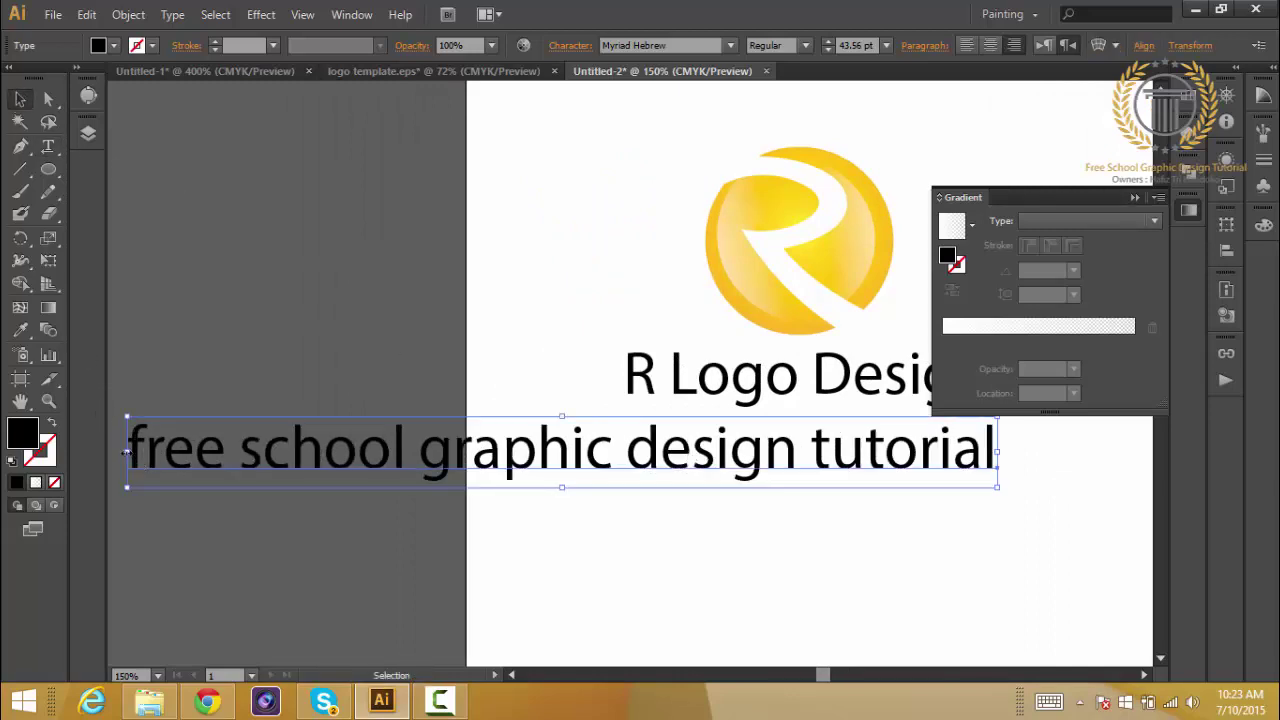
Shrink the tagline to the title's width and move it up under the title.
left_click(749, 488)
left_click(280, 468)
left_click_drag(125, 453, 617, 452)
left_click_drag(620, 455, 621, 456)
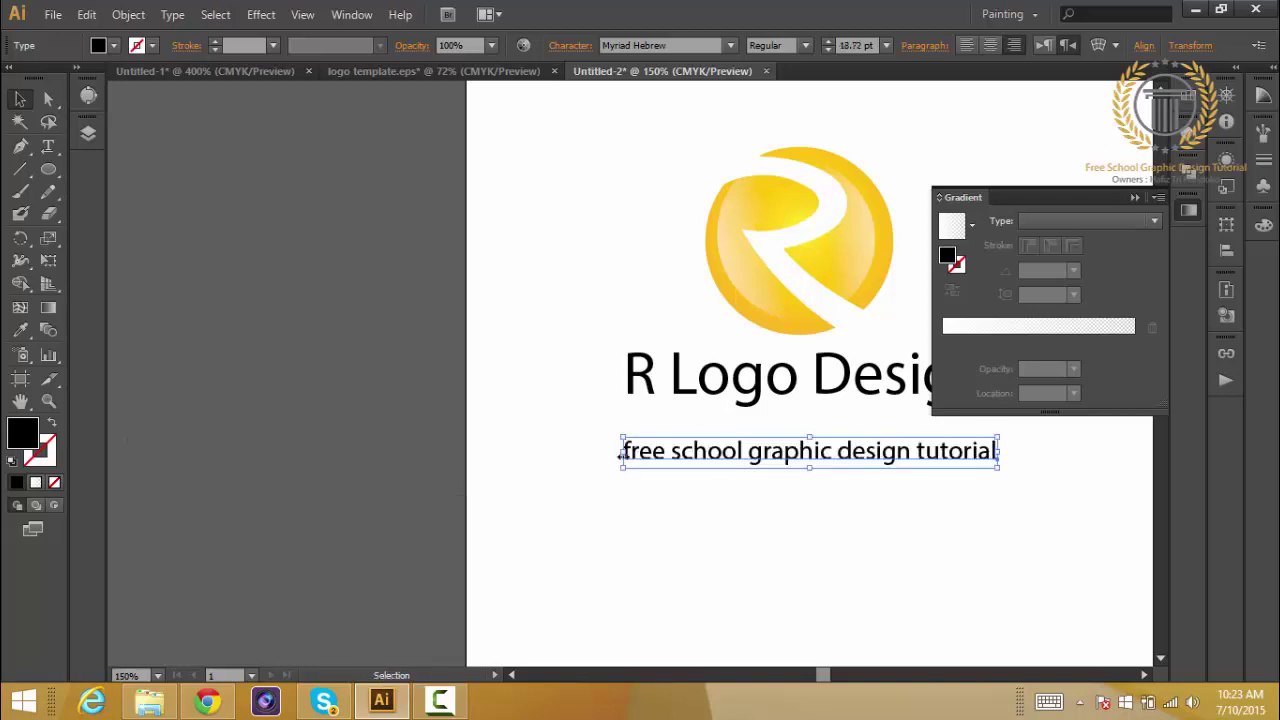
scroll(623, 451, "right", 1)
scroll(625, 458, "right", 5)
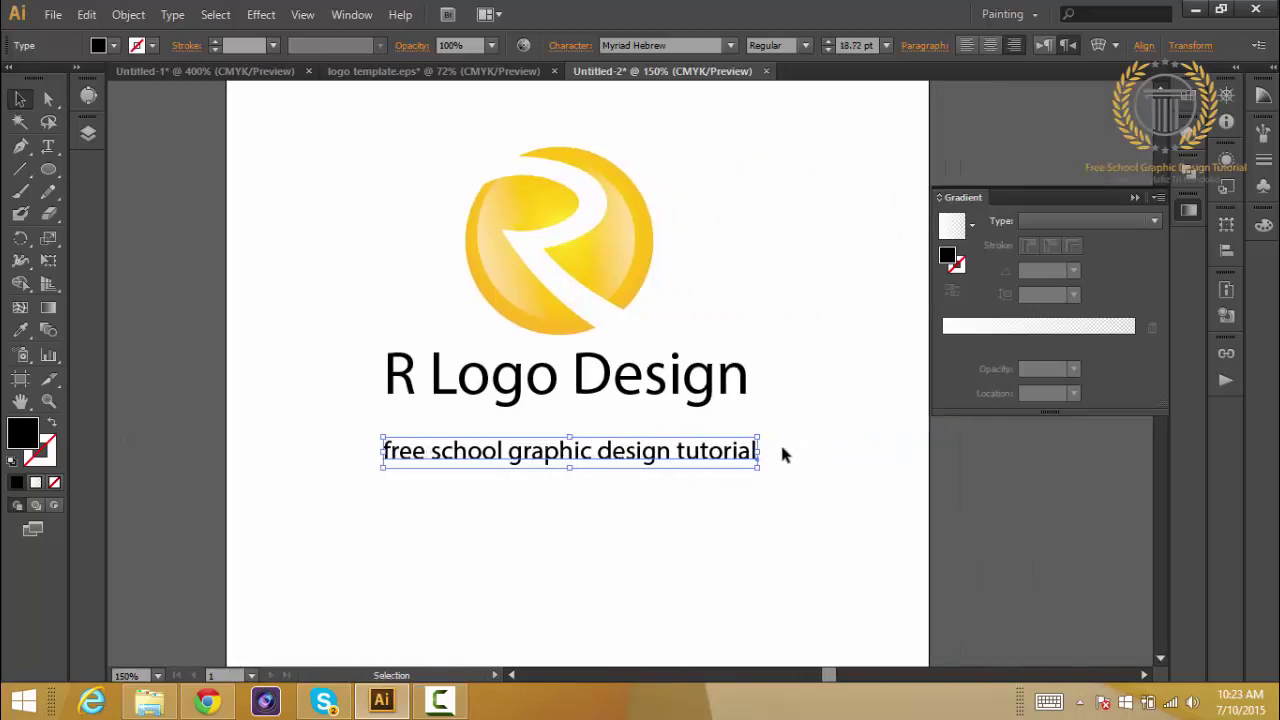
left_click_drag(759, 451, 752, 452)
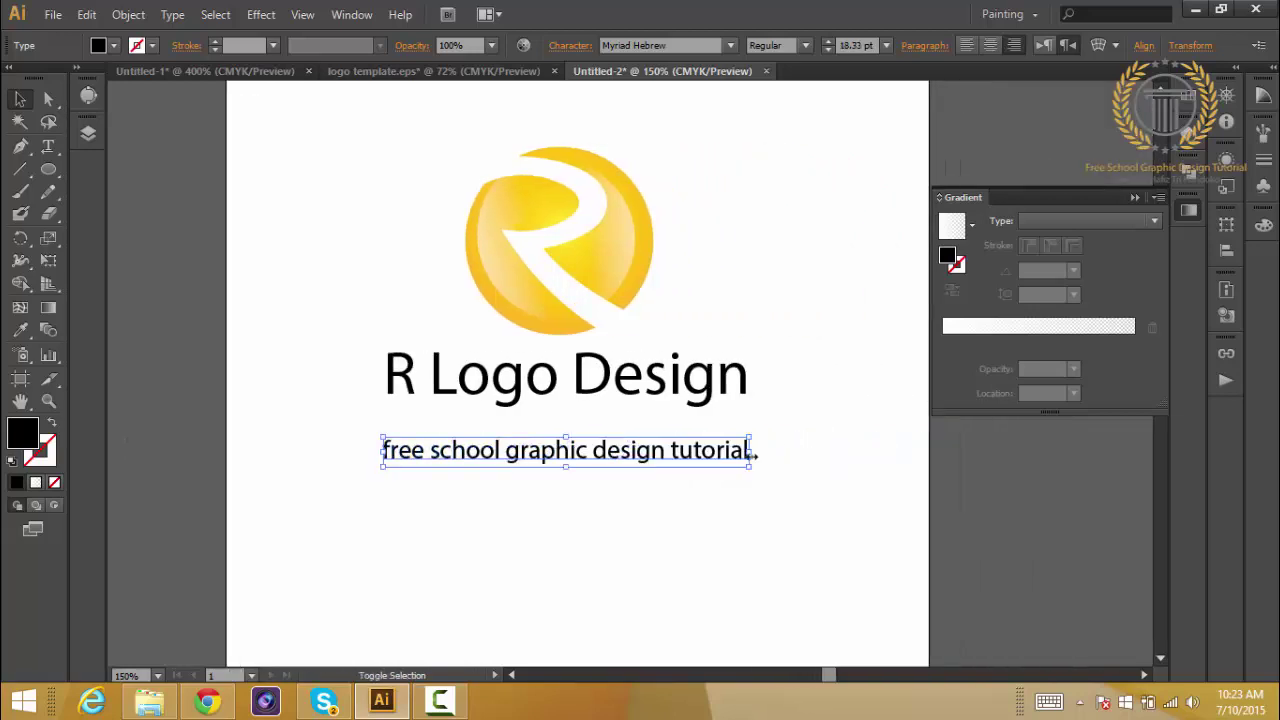
left_click_drag(680, 467, 679, 428)
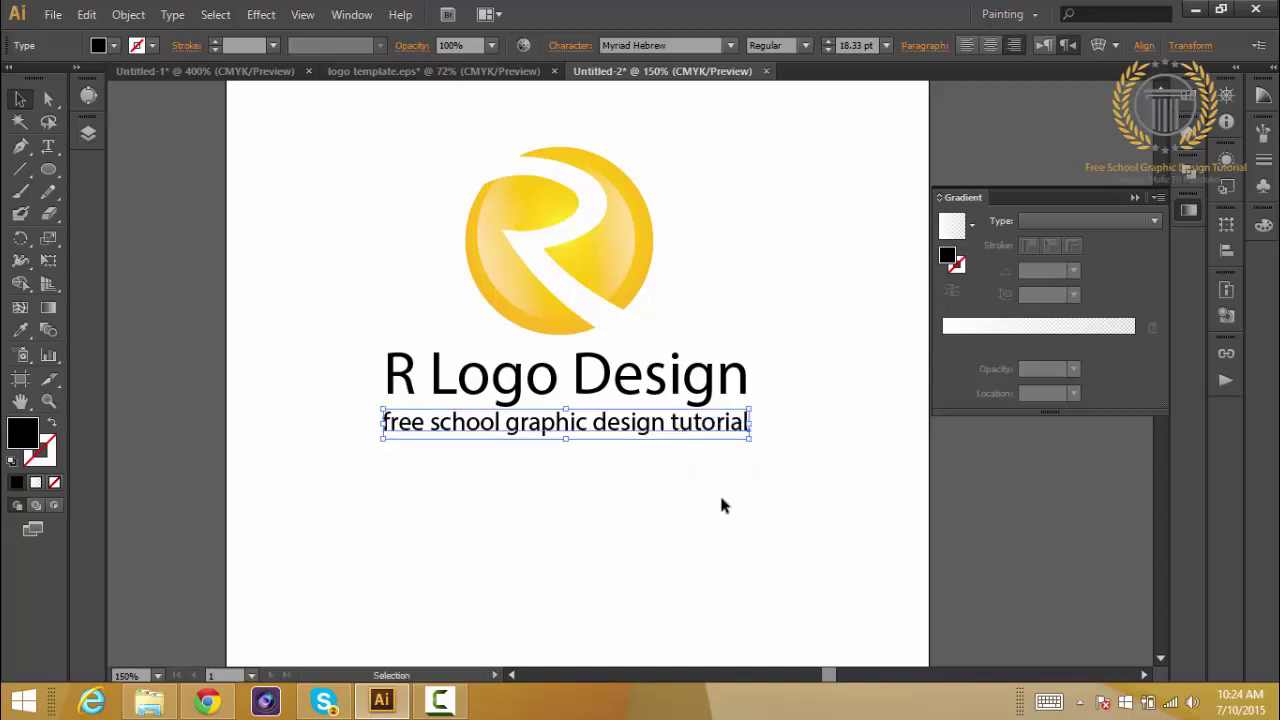
key("Down")
key("Down")
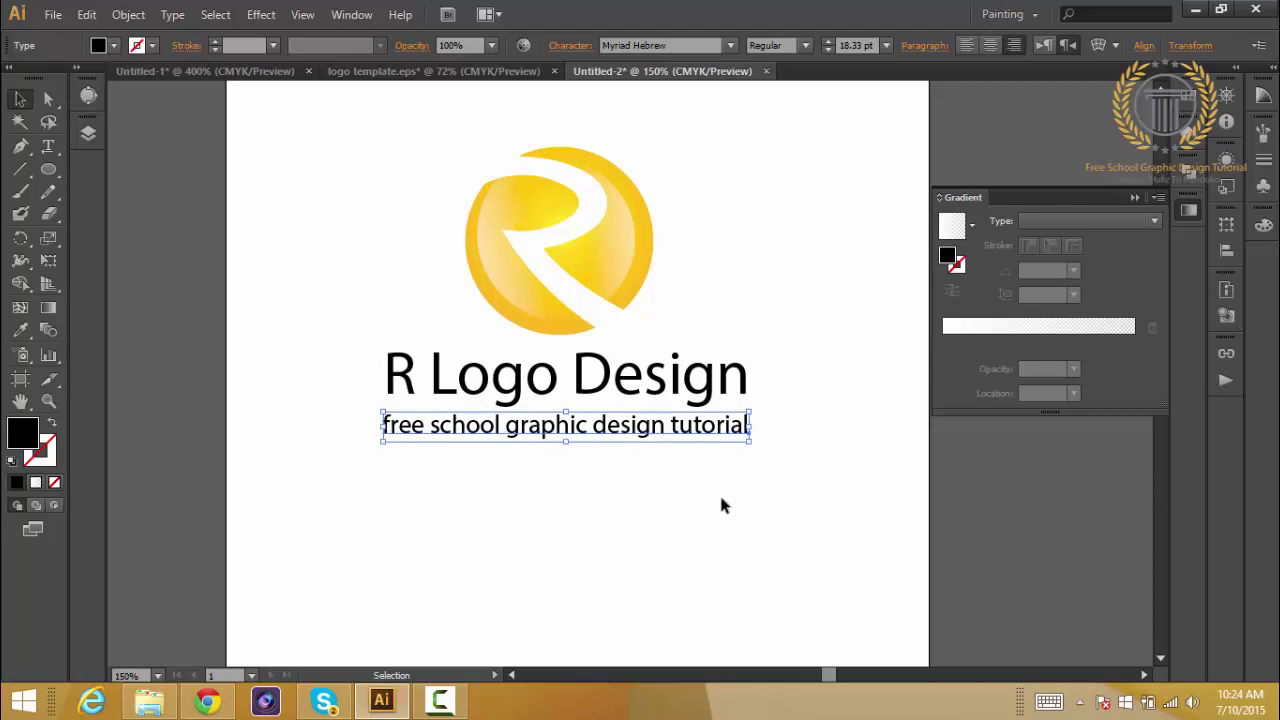
Fine-tune the tagline's size proportionally and nudge it slightly left.
left_click(722, 499)
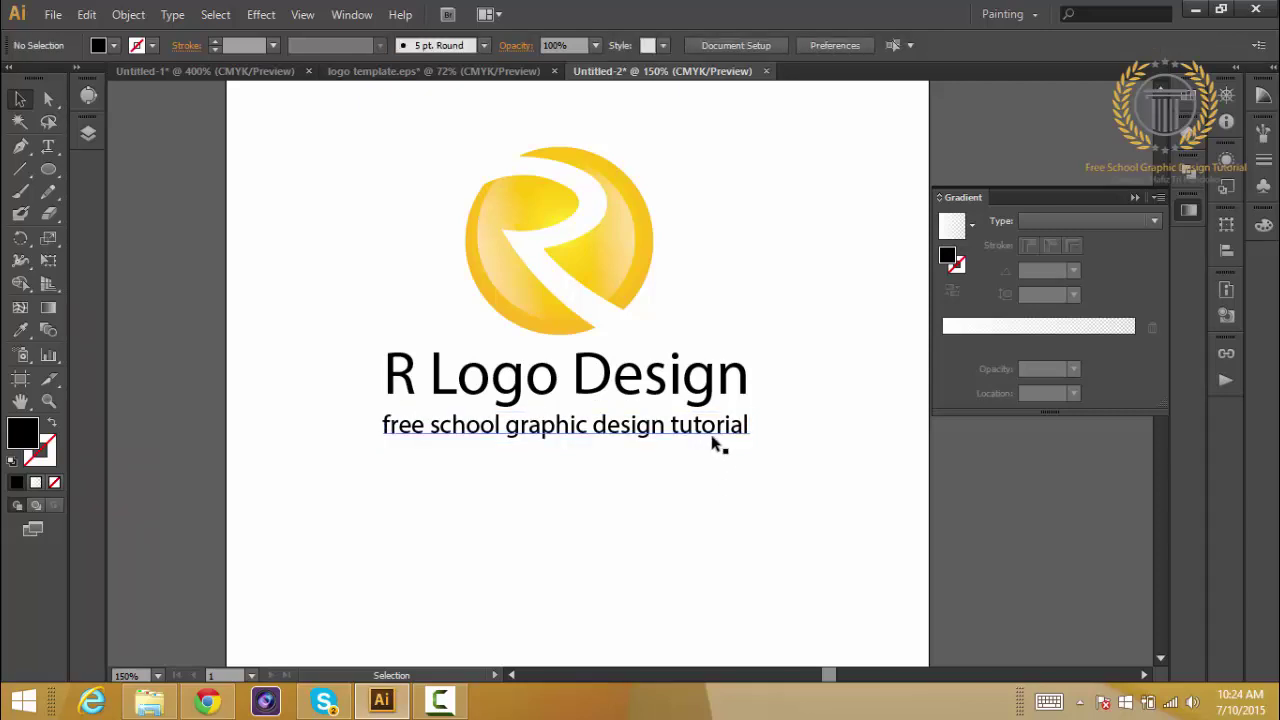
left_click(712, 443)
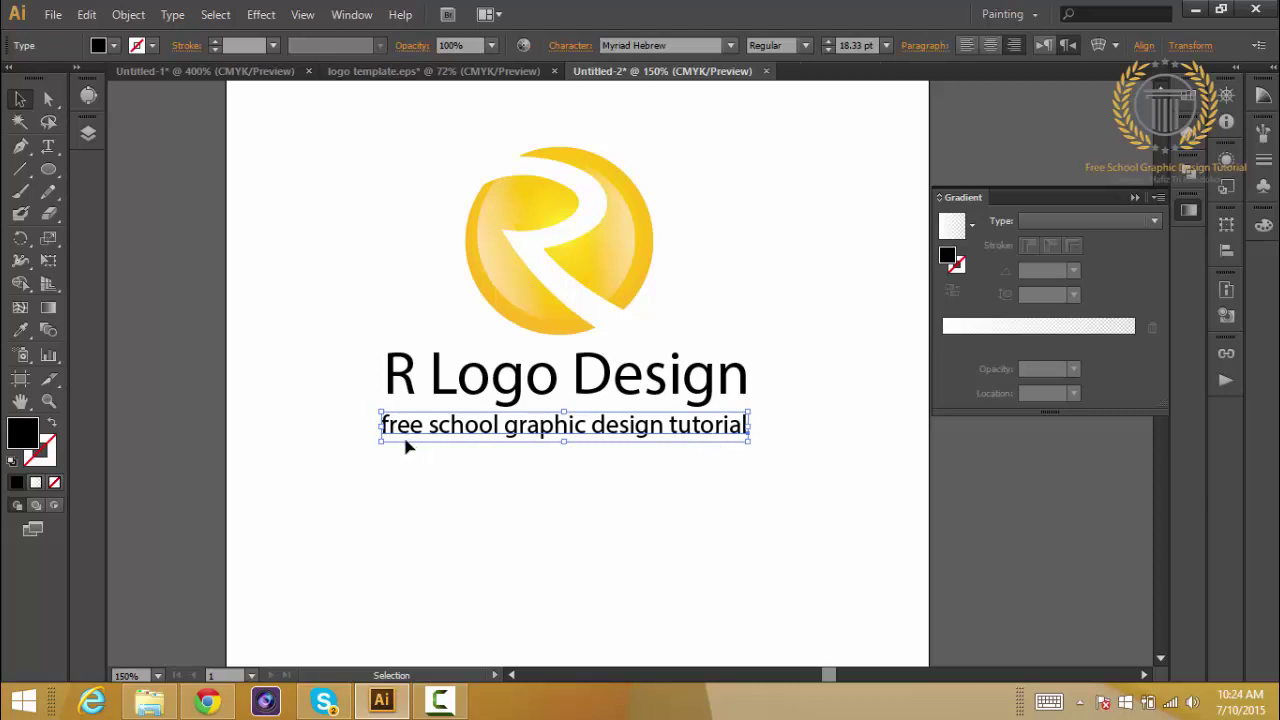
key("shift")
left_click_drag(380, 441, 389, 450)
left_click(441, 501)
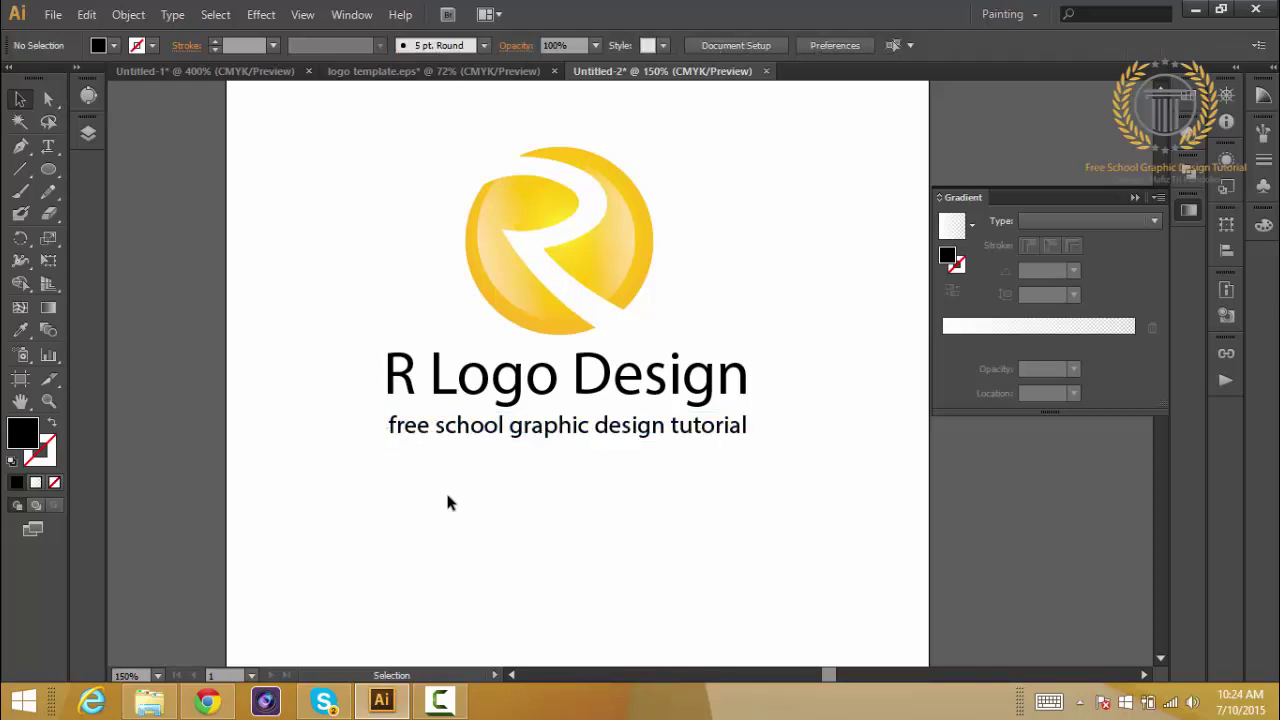
left_click(520, 443)
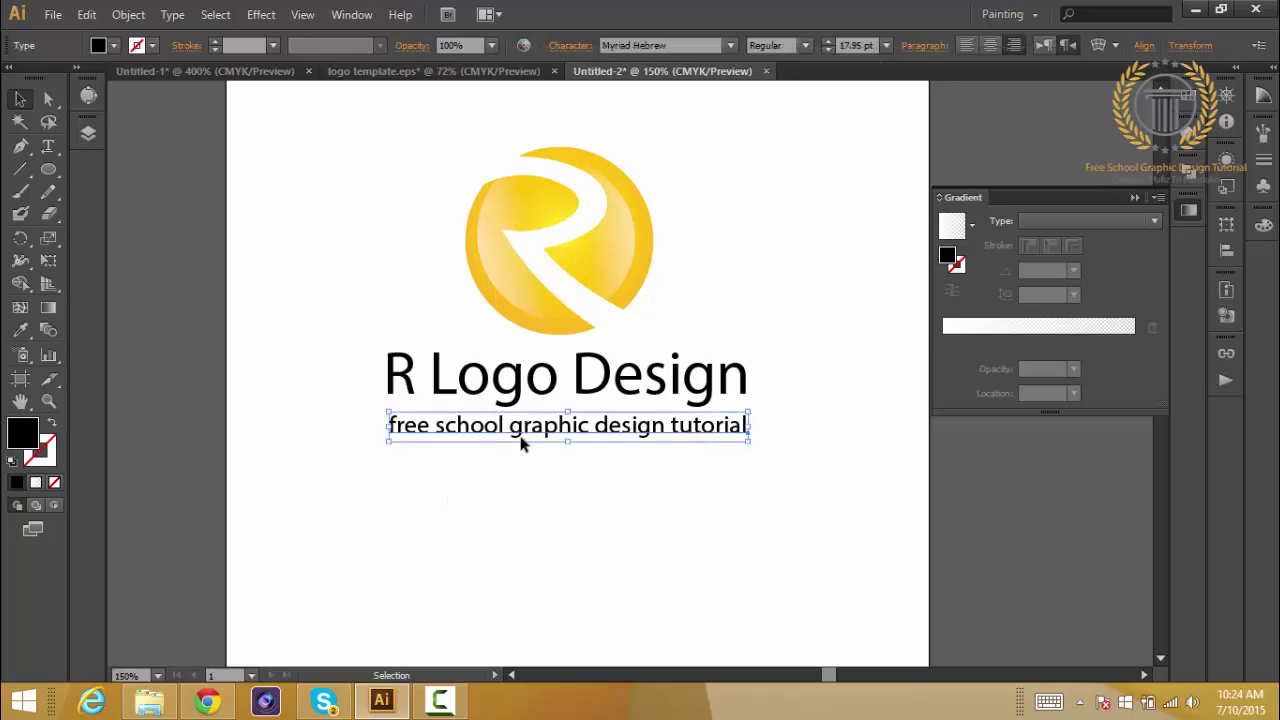
key("Left")
left_click(508, 540)
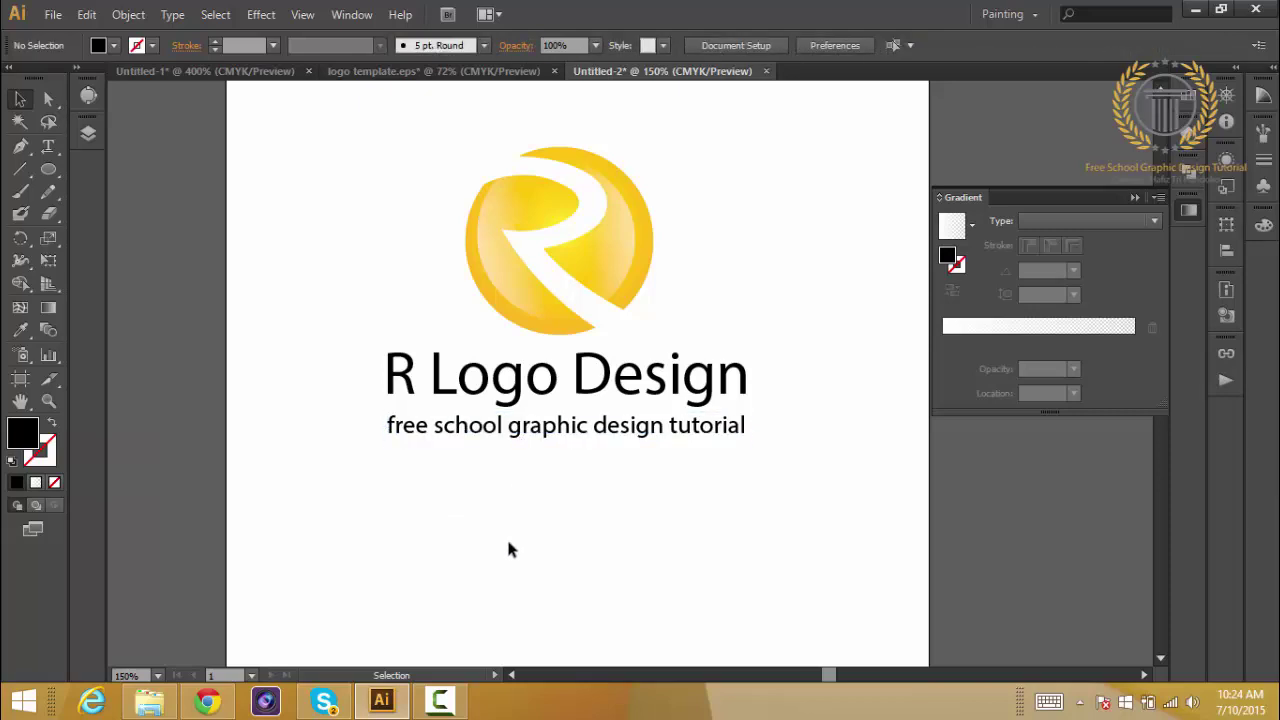
Set the 'R Logo Design' title's font style to Bold.
left_click(566, 383)
left_click(805, 45)
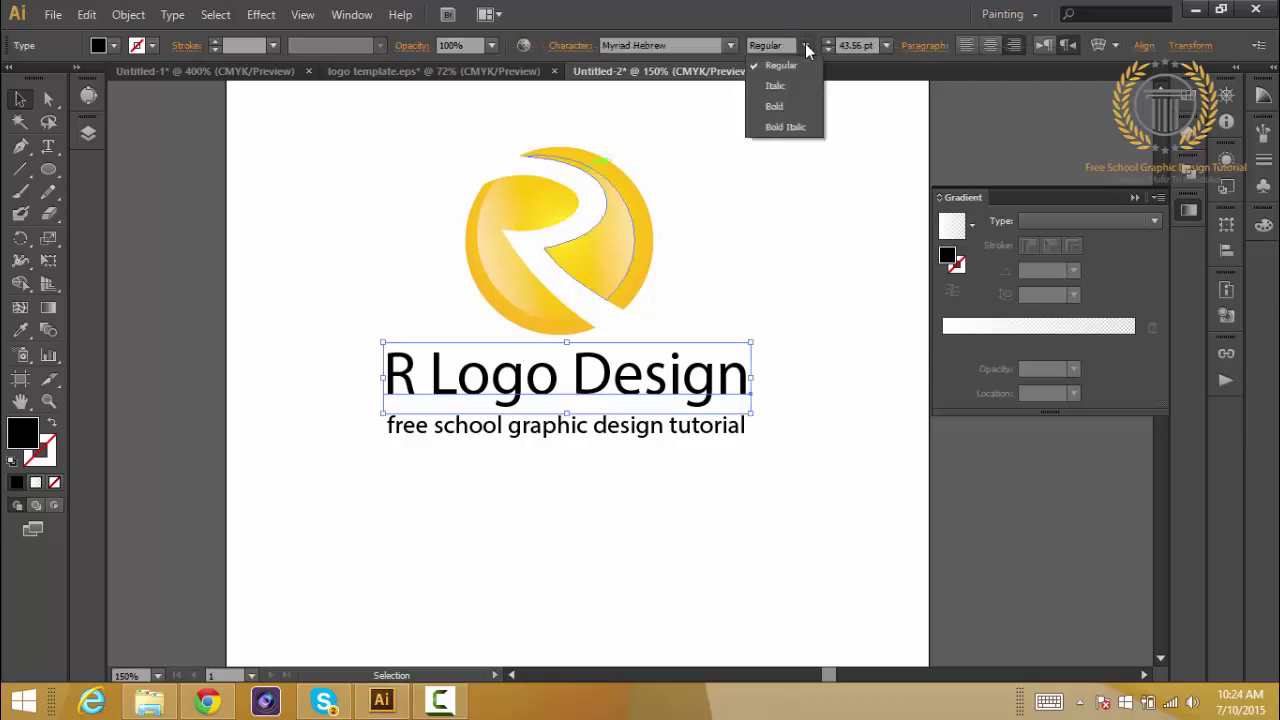
left_click(796, 106)
Narrow the title to 41.04 pt to match the tagline's width and nudge it slightly down.
left_click(747, 256)
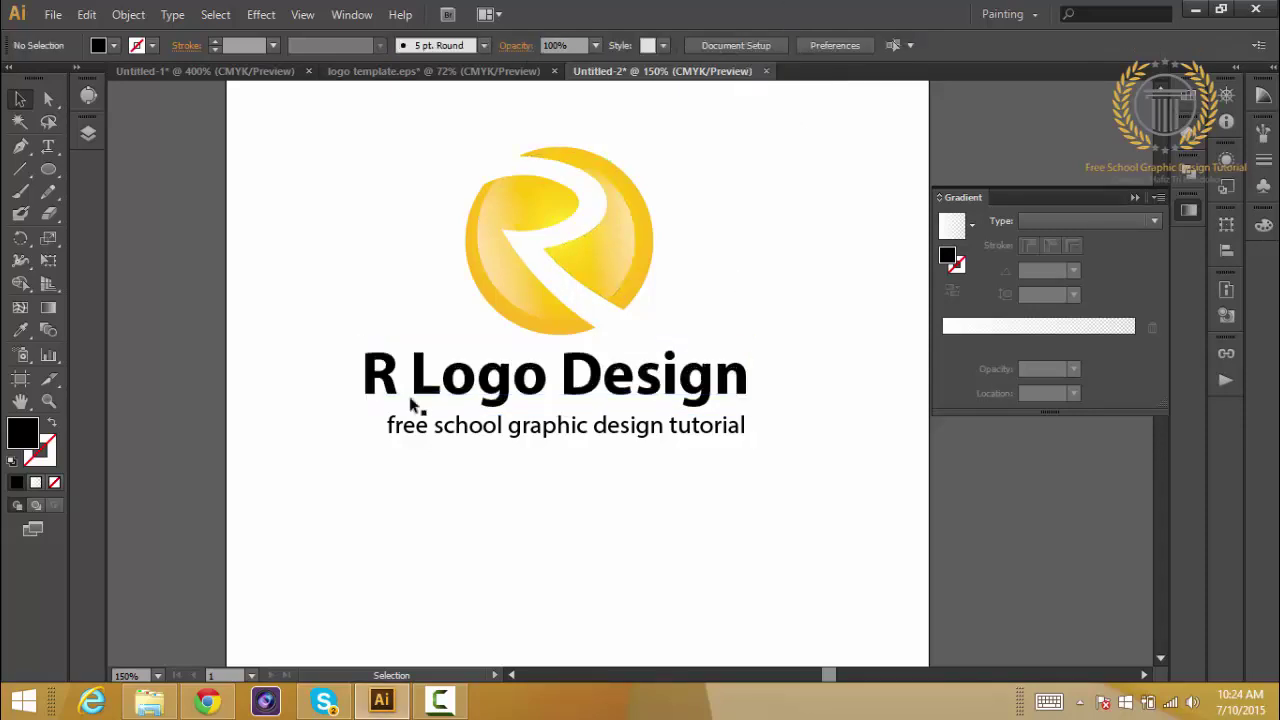
left_click(397, 400)
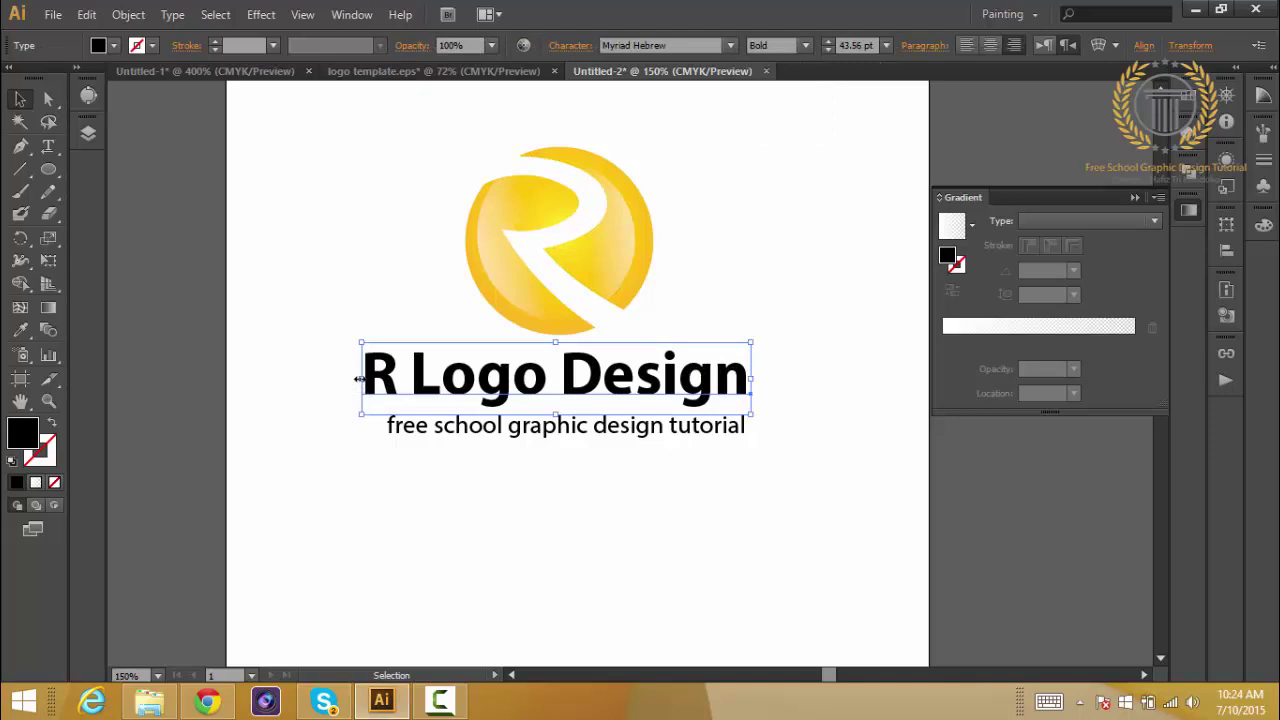
left_click_drag(357, 379, 381, 382)
left_click(383, 407)
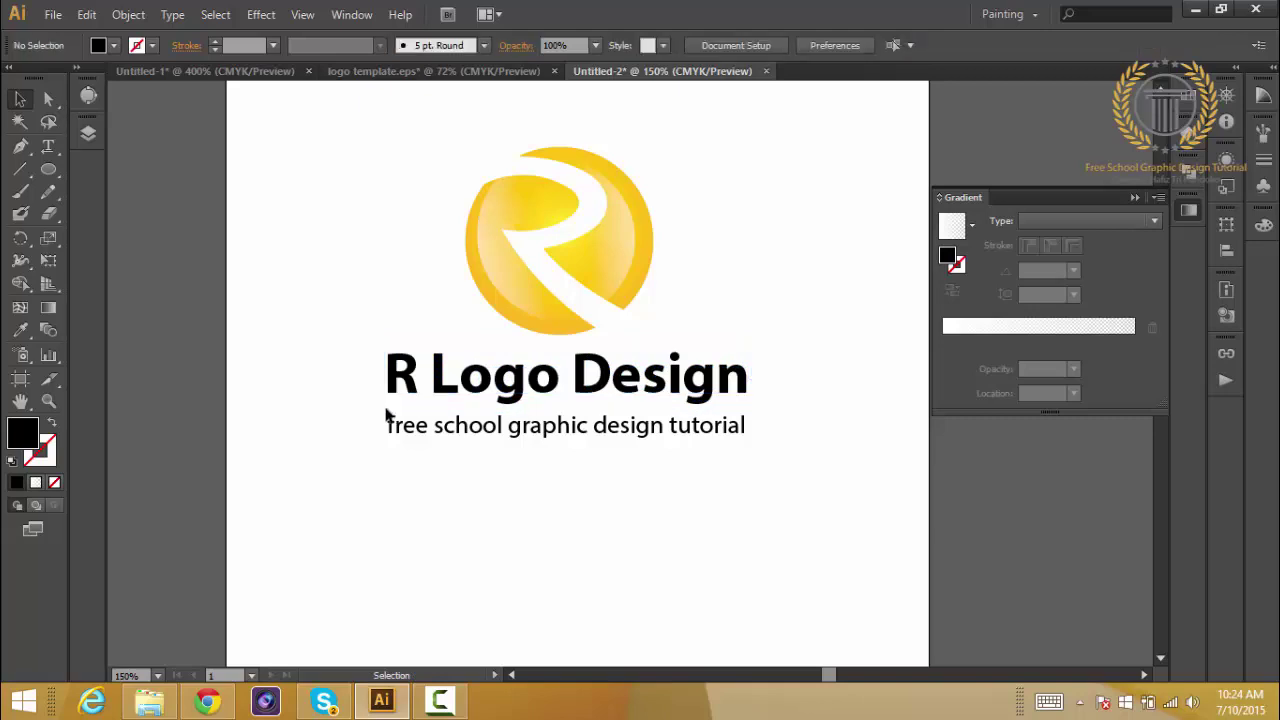
left_click(459, 400)
key("Down")
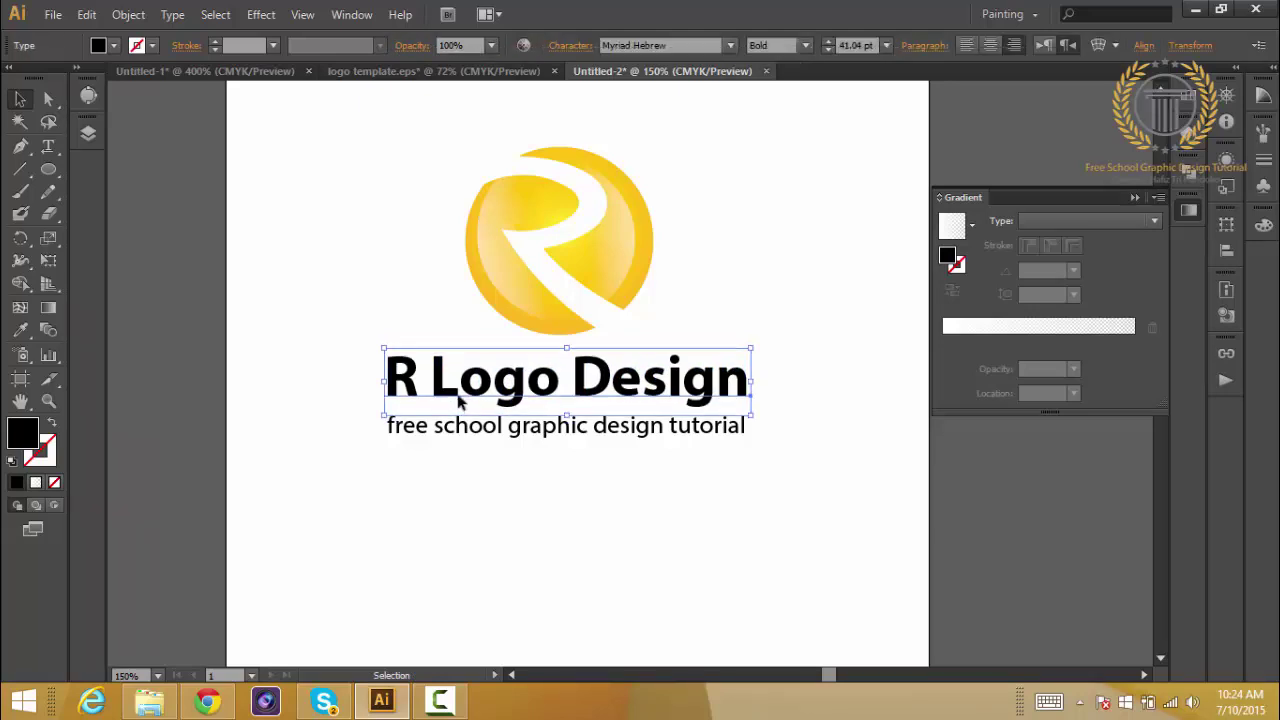
key("Down")
key("Down")
left_click(504, 530)
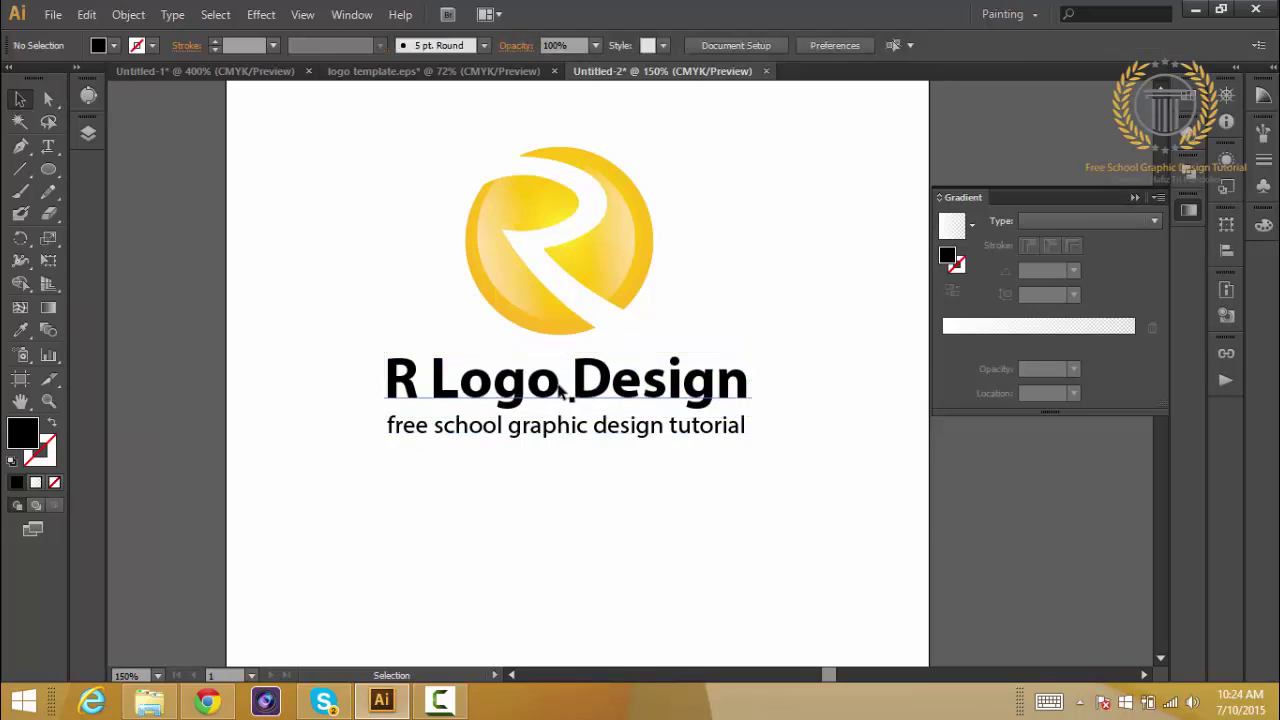
left_click_drag(656, 532, 536, 394)
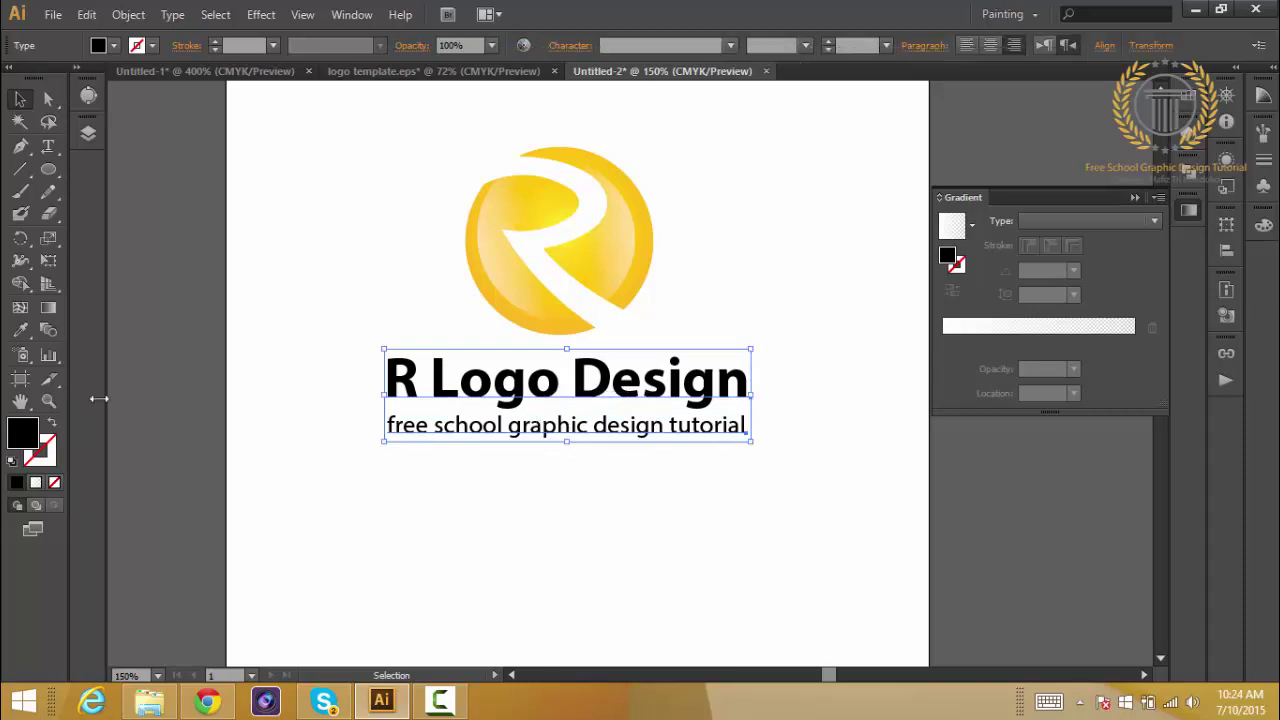
Color the title and tagline orange from the Swatches panel.
left_click(1188, 97)
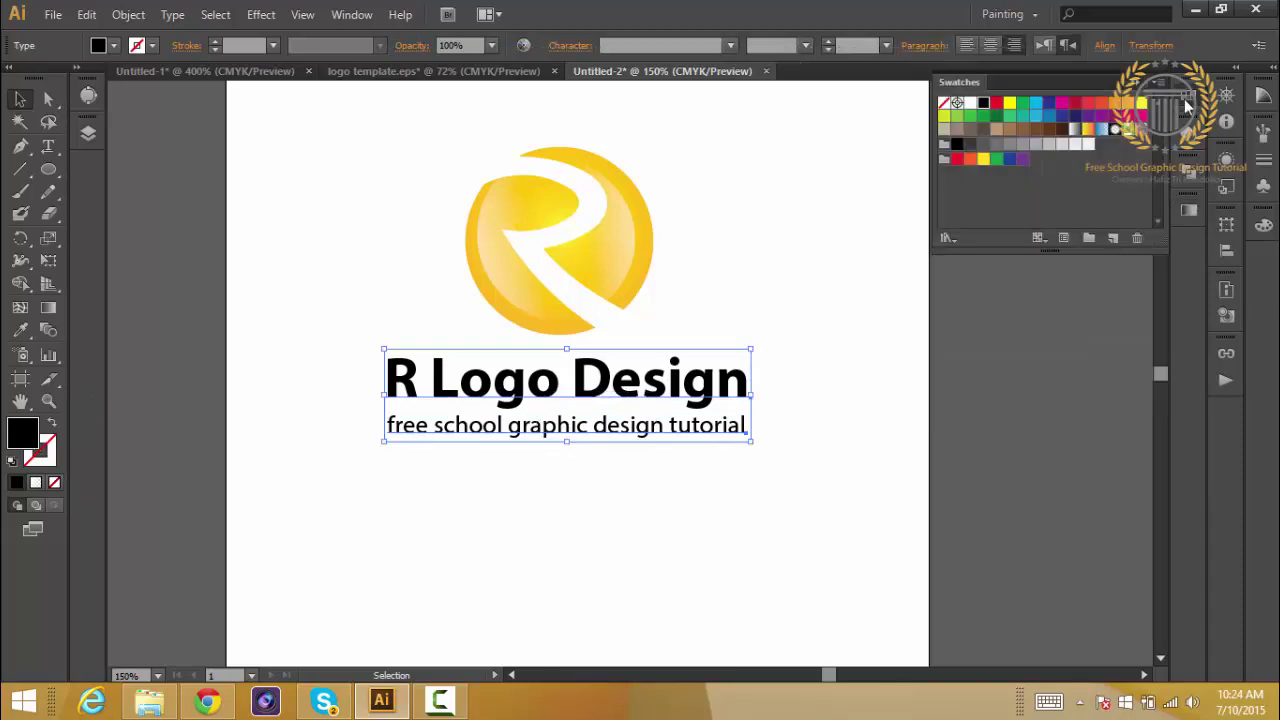
left_click(1127, 103)
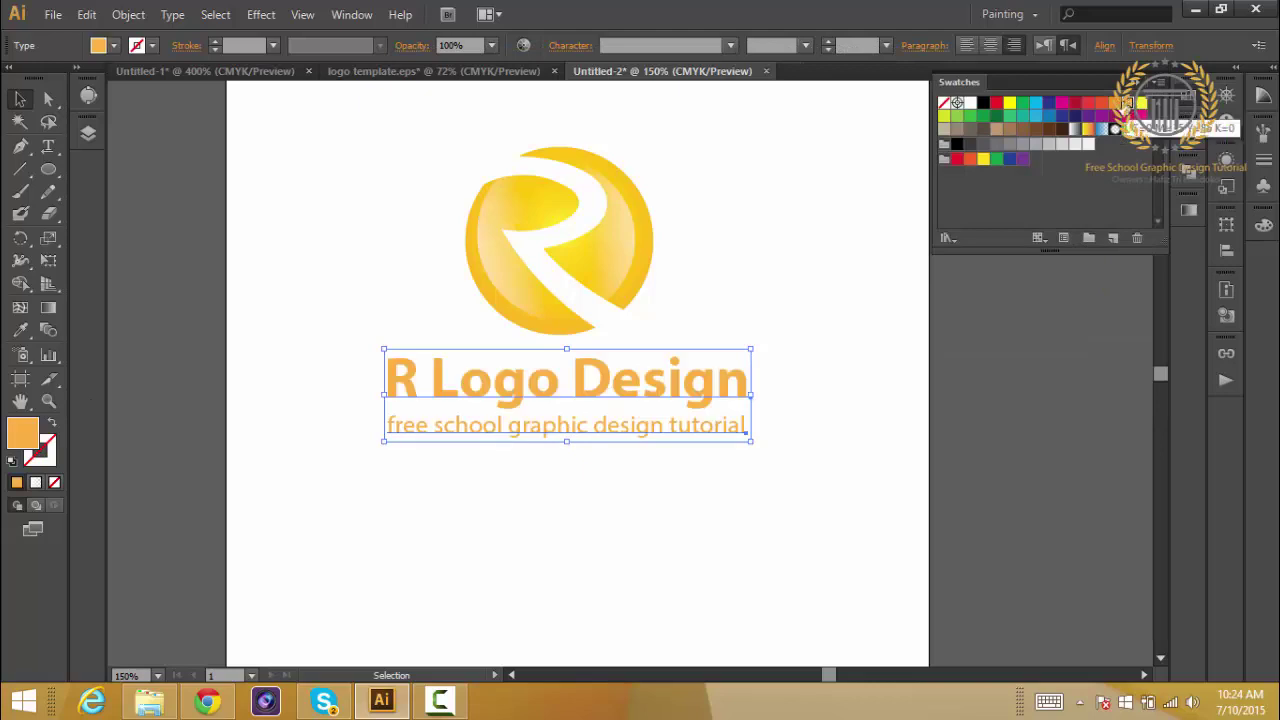
left_click(835, 242)
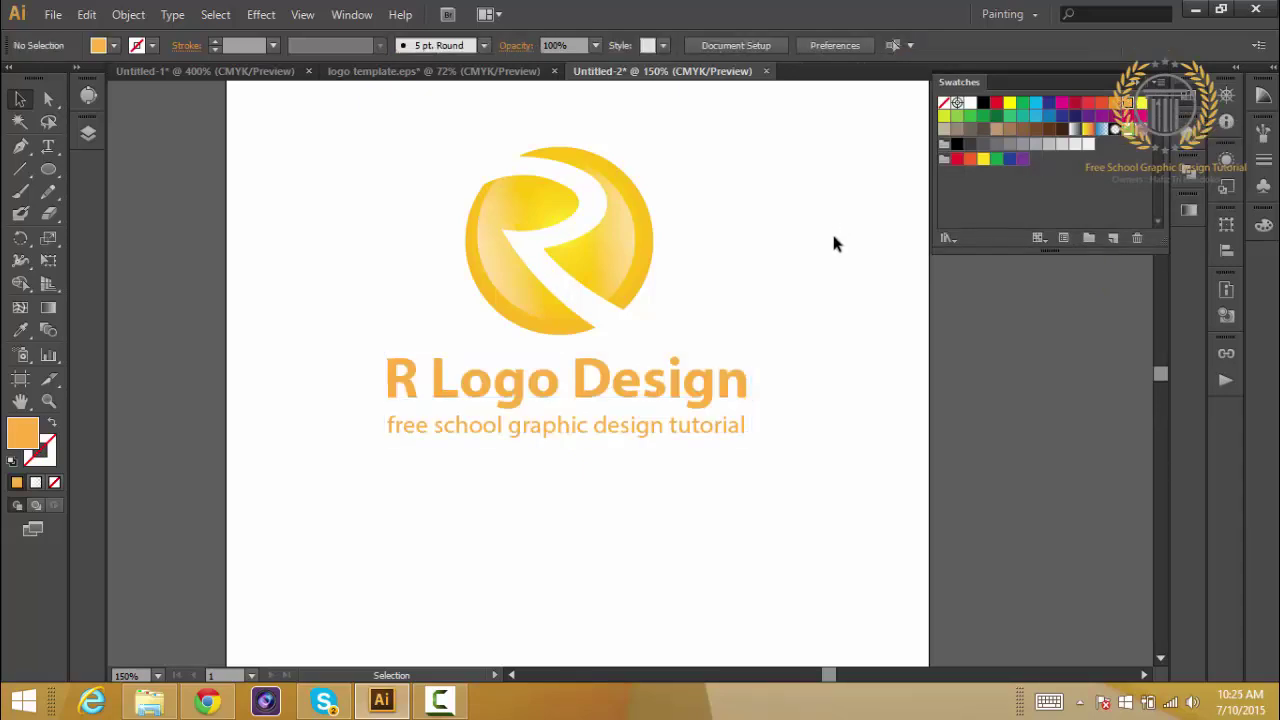
Shift the whole logo and both text lines slightly lower on the artboard.
left_click_drag(834, 488, 448, 156)
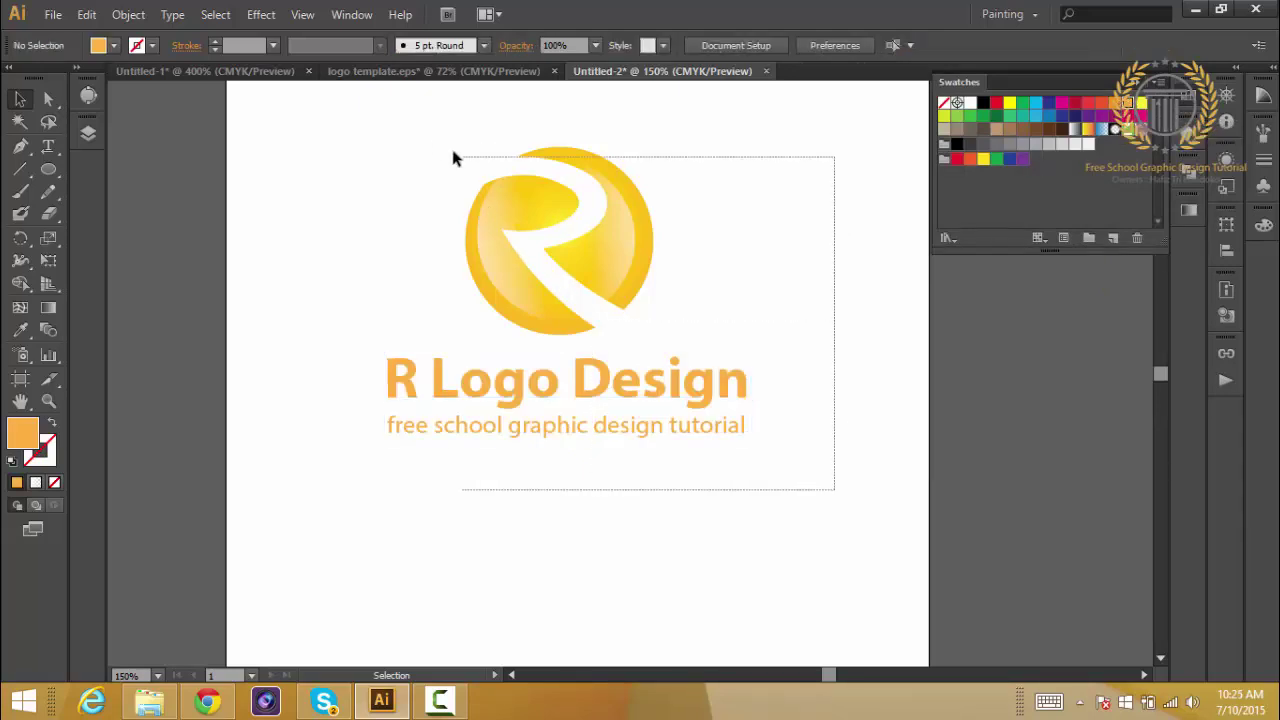
left_click_drag(520, 214, 523, 267)
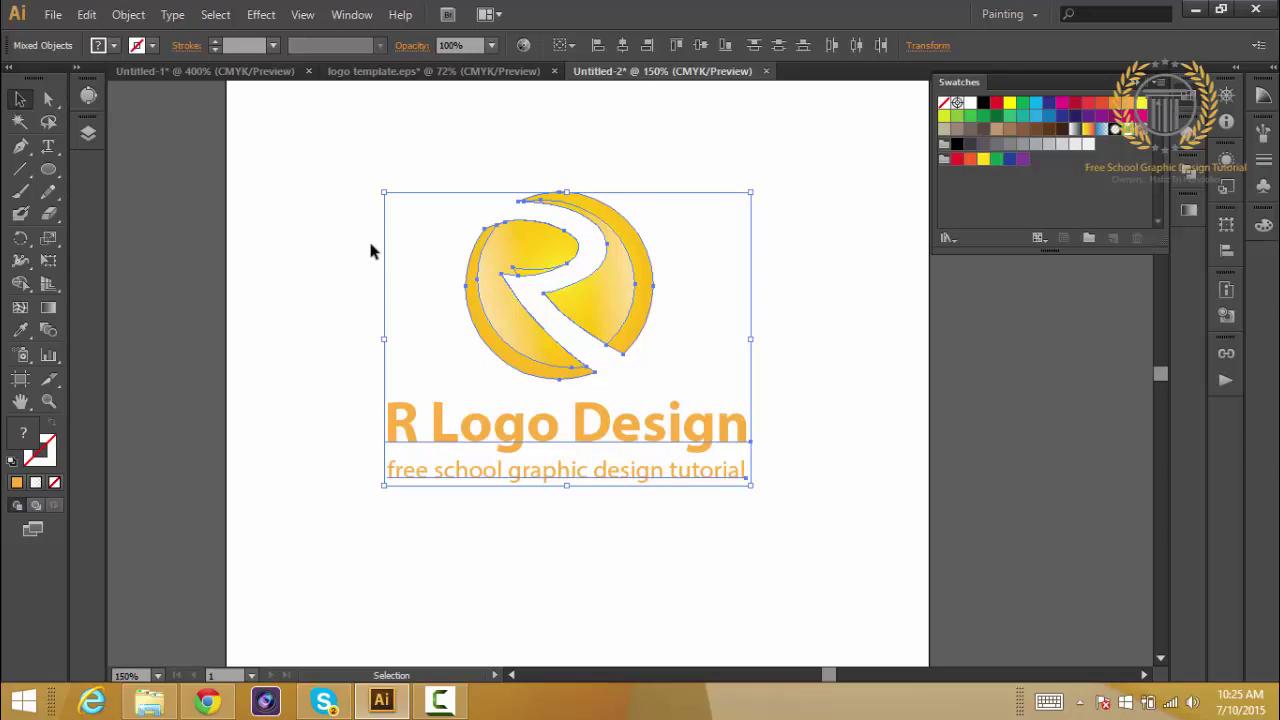
left_click(330, 244)
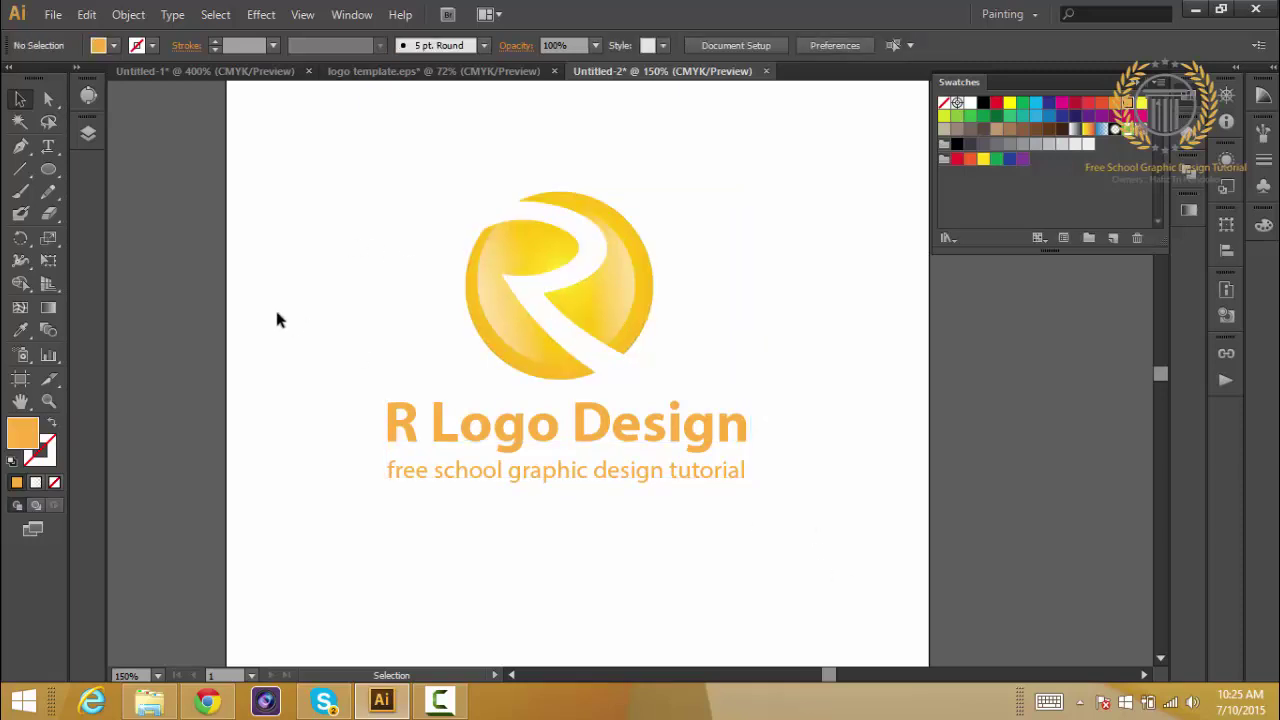
Draw a small circle near the artboard's top-left corner.
left_click(50, 169)
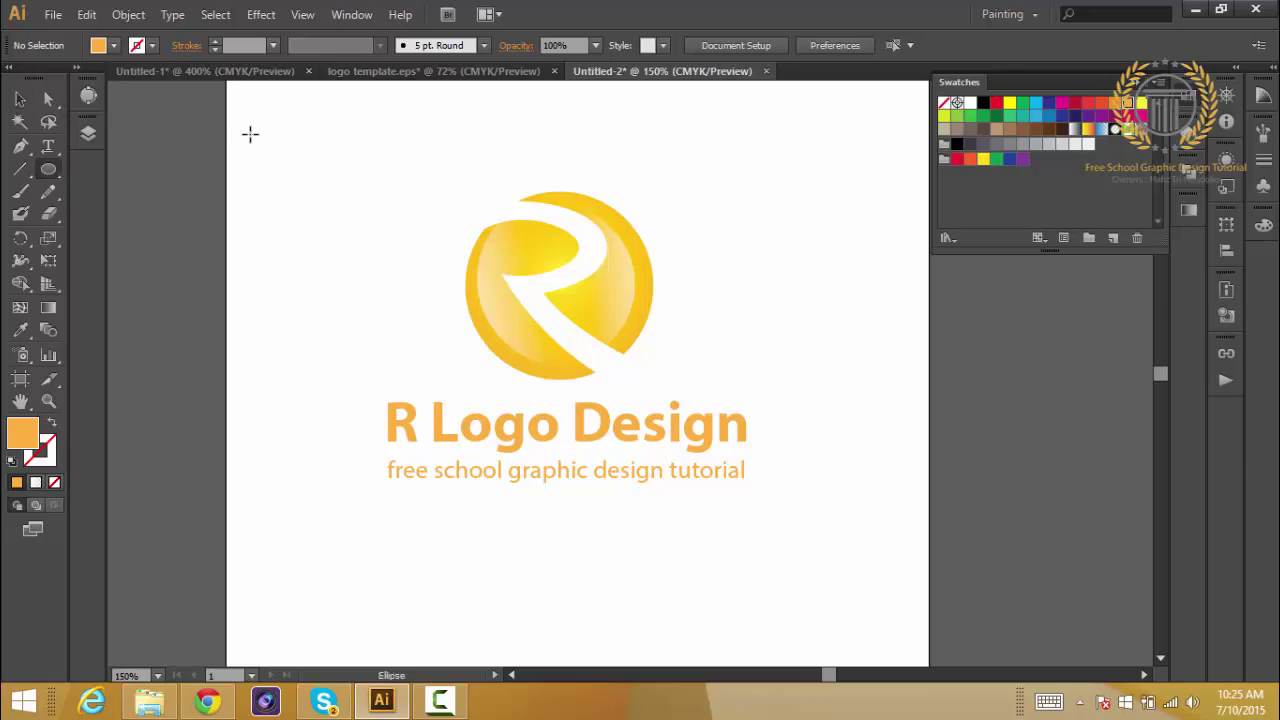
mouse_move(255, 135)
left_mouse_down()
mouse_move(481, 58)
mouse_move(423, 662)
mouse_move(408, 566)
mouse_move(311, 600)
mouse_move(291, 589)
left_mouse_up()
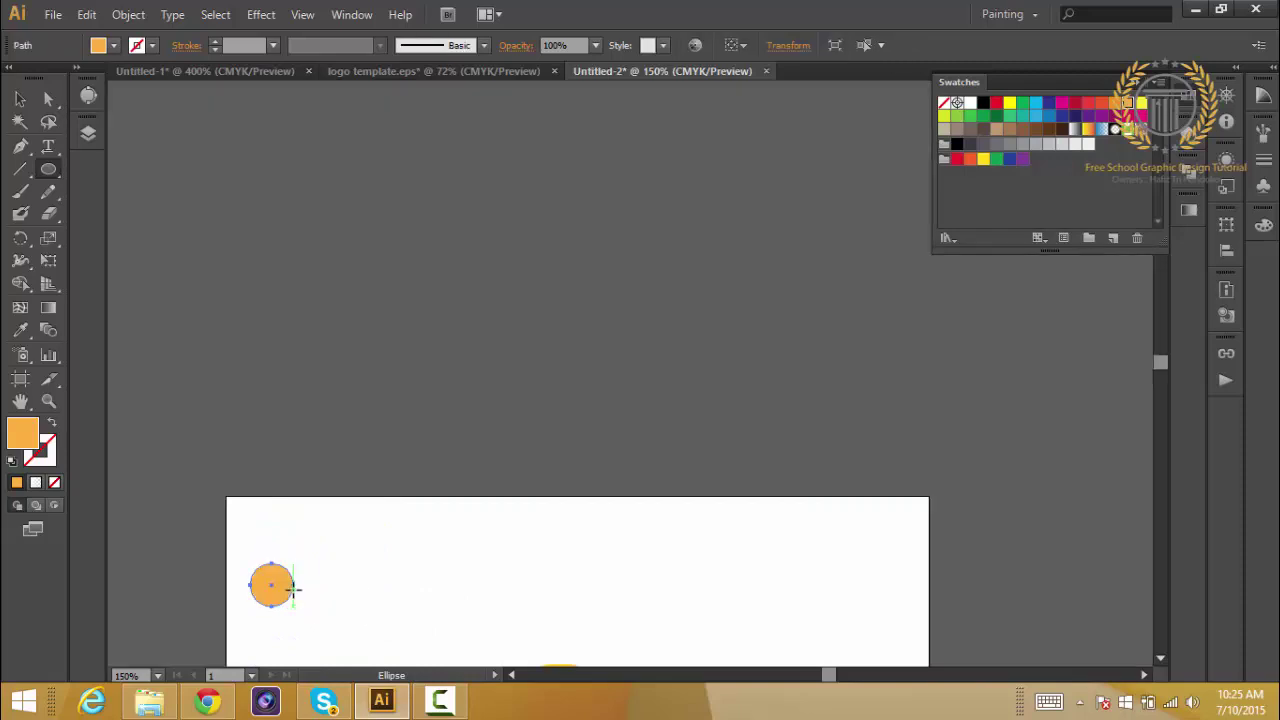
scroll(294, 585, "down", 1)
scroll(294, 585, "down", 3)
scroll(294, 585, "down", 5)
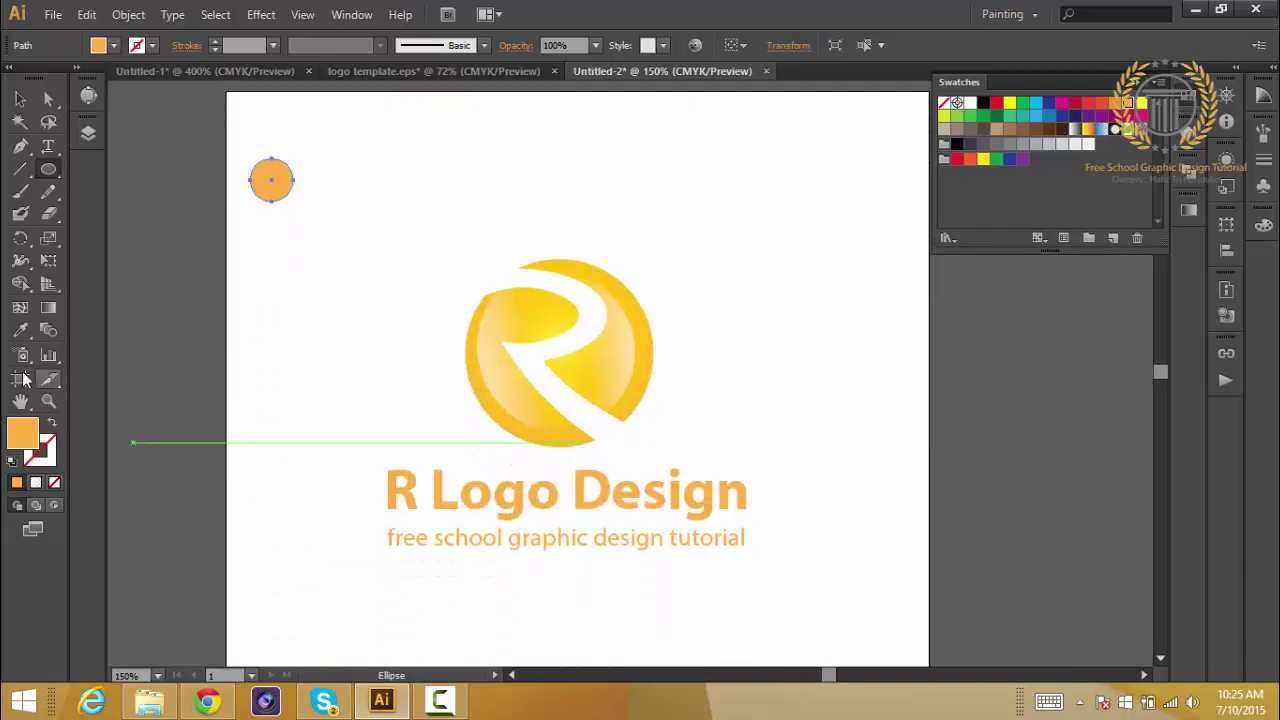
Copy the R logo's orange-yellow gradient onto the small circle with the Eyedropper.
left_click(20, 330)
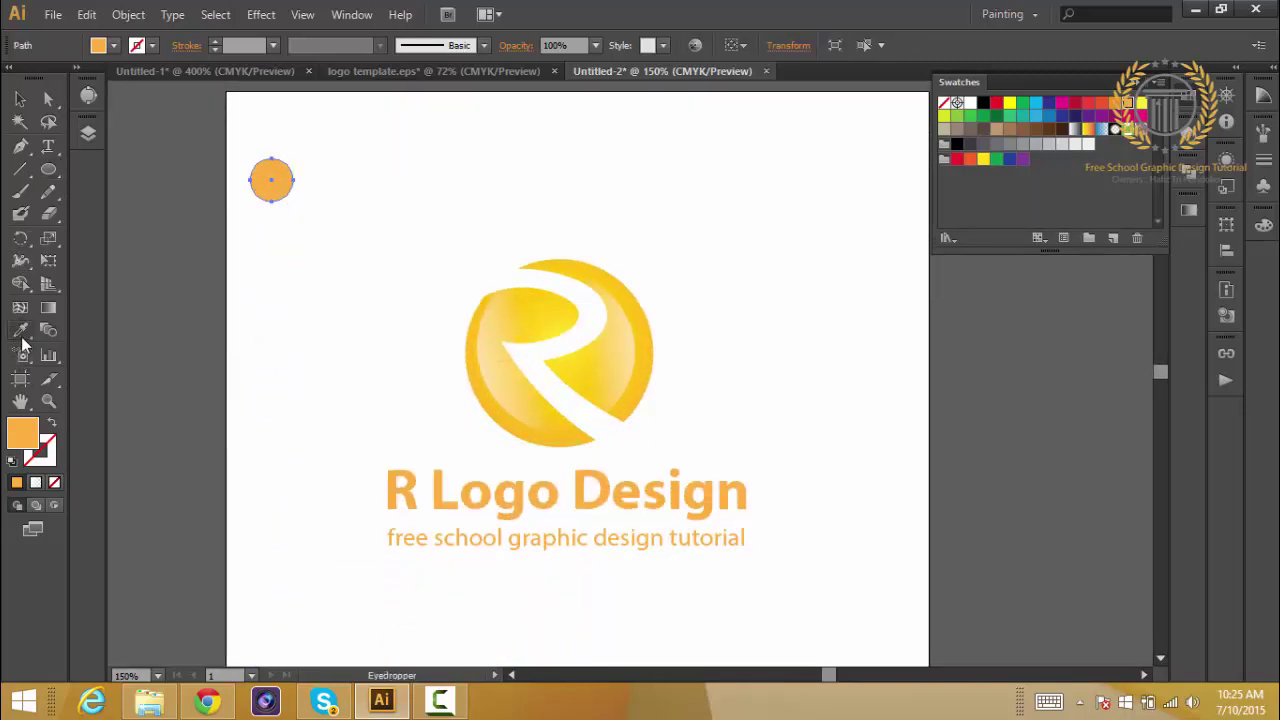
left_click(570, 432)
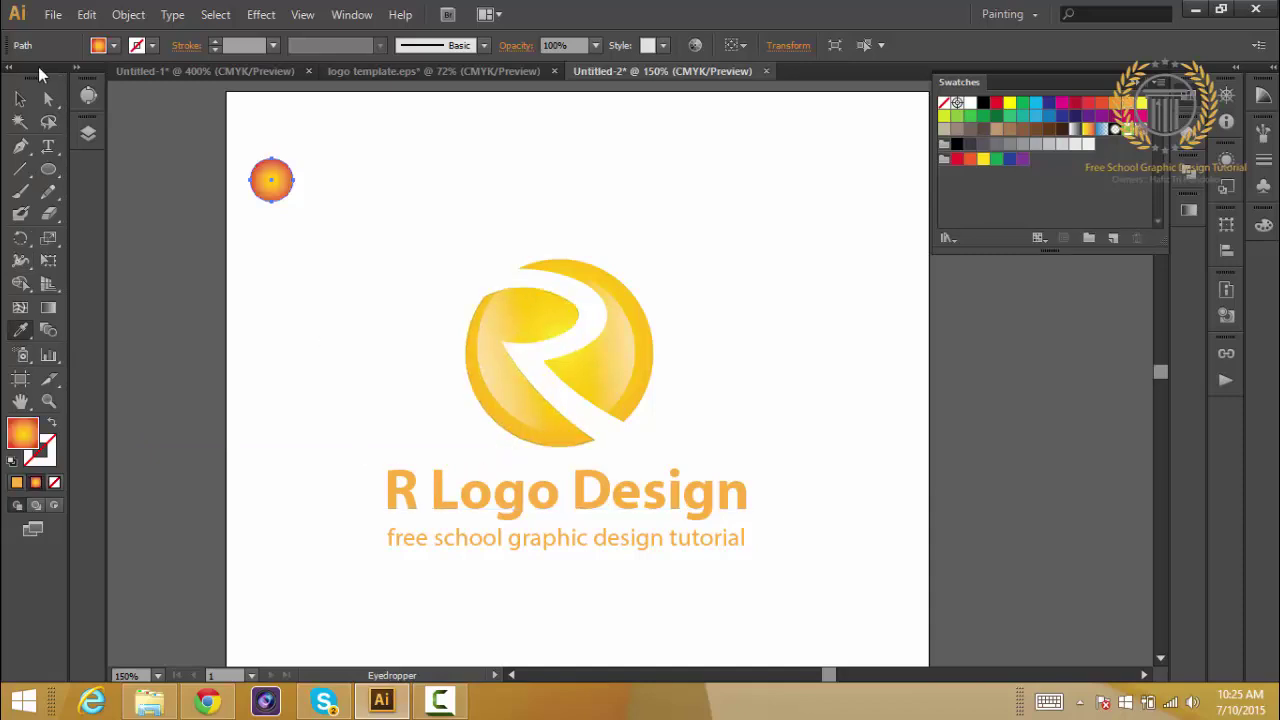
left_click(18, 122)
left_click(20, 98)
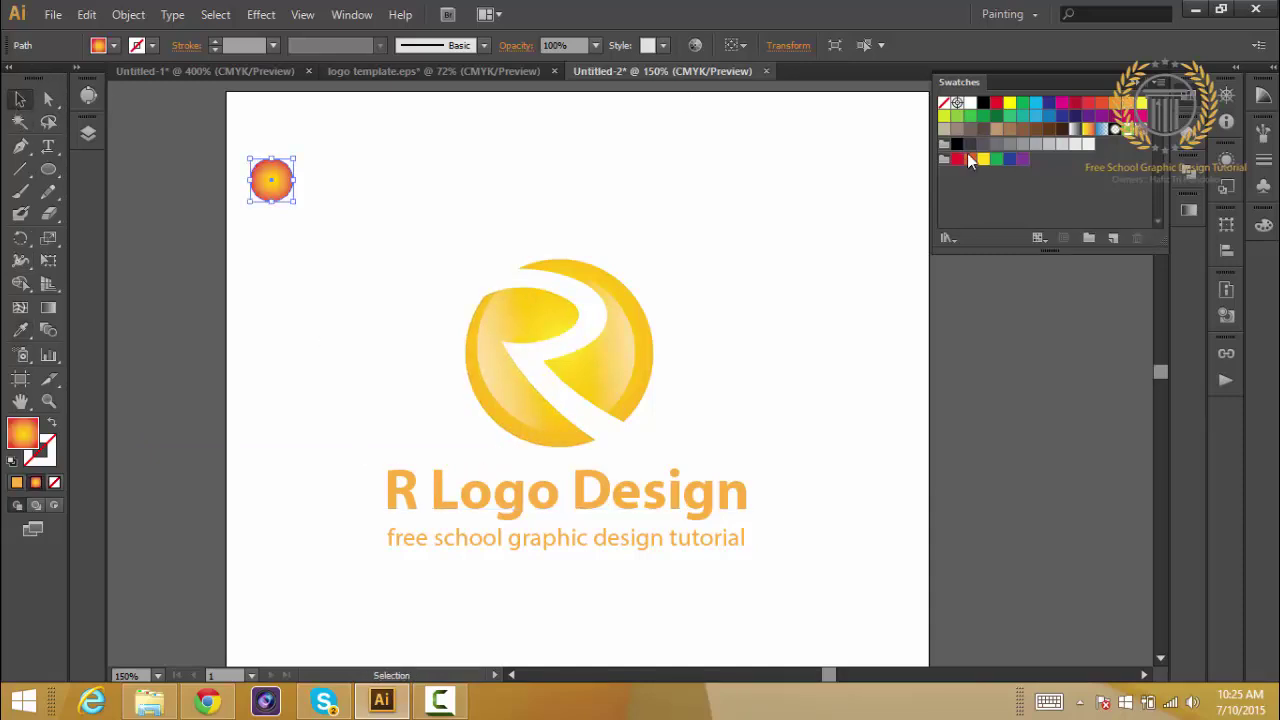
left_click(371, 232)
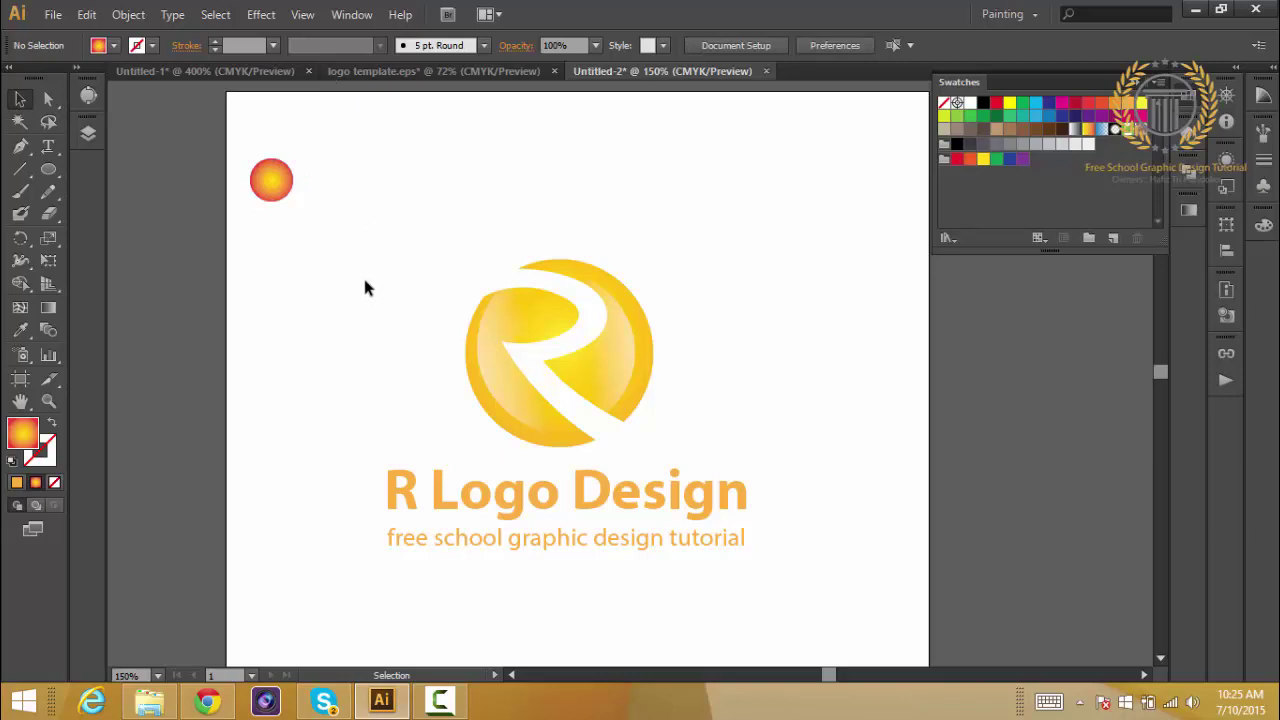
Save As into the numbered project folder under My YouTube Product on Local Disk (D:).
left_click(55, 16)
left_click(123, 183)
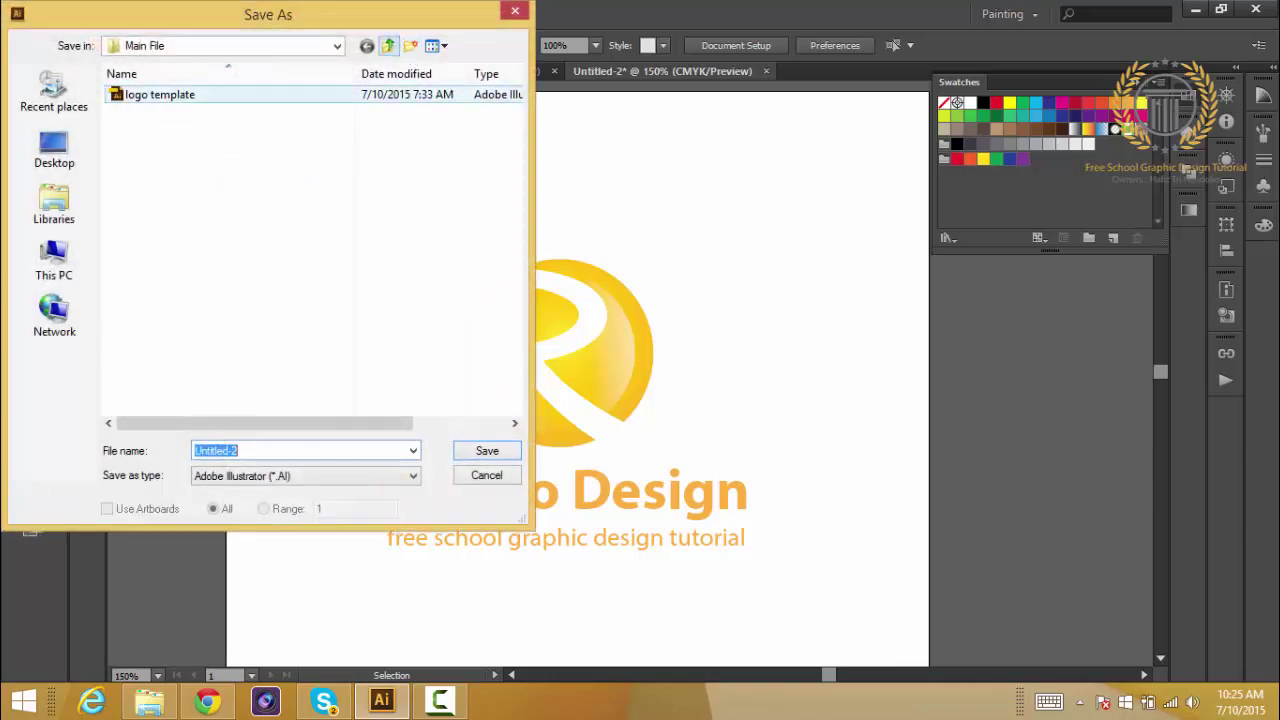
left_click(80, 260)
scroll(280, 260, "down", 2)
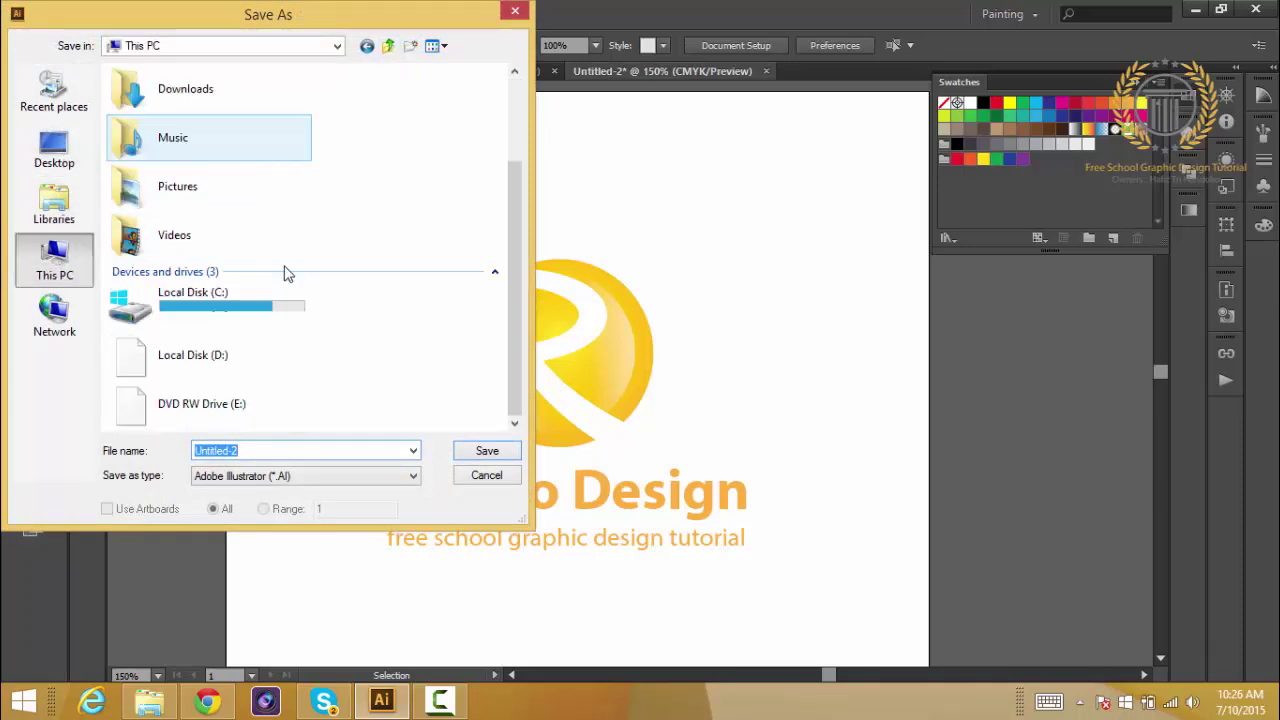
double_click(248, 366)
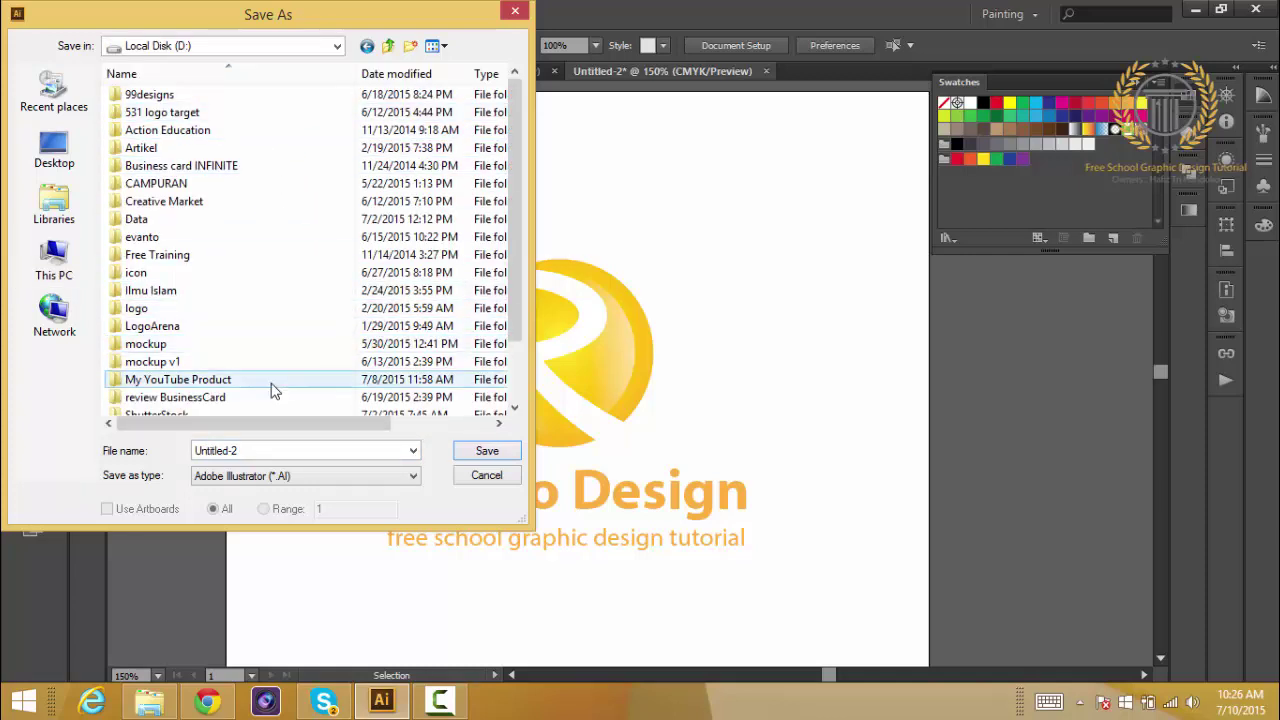
double_click(273, 383)
double_click(291, 96)
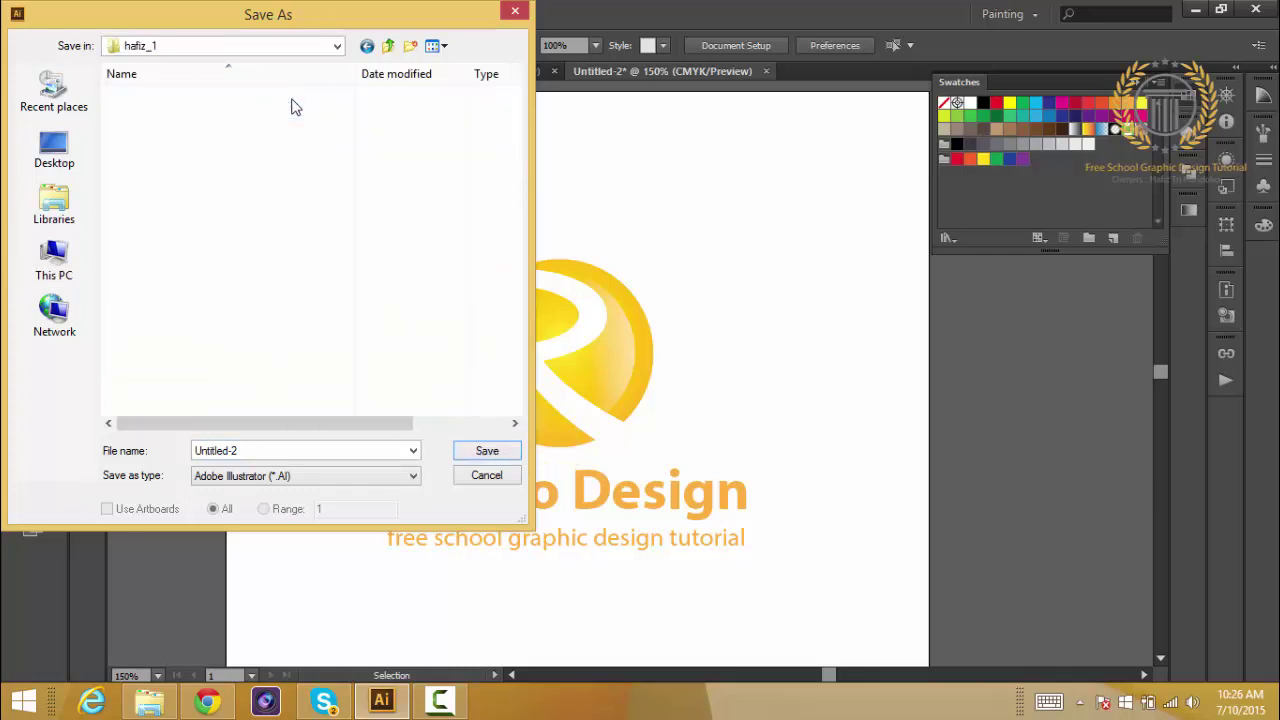
scroll(300, 250, "down", 5)
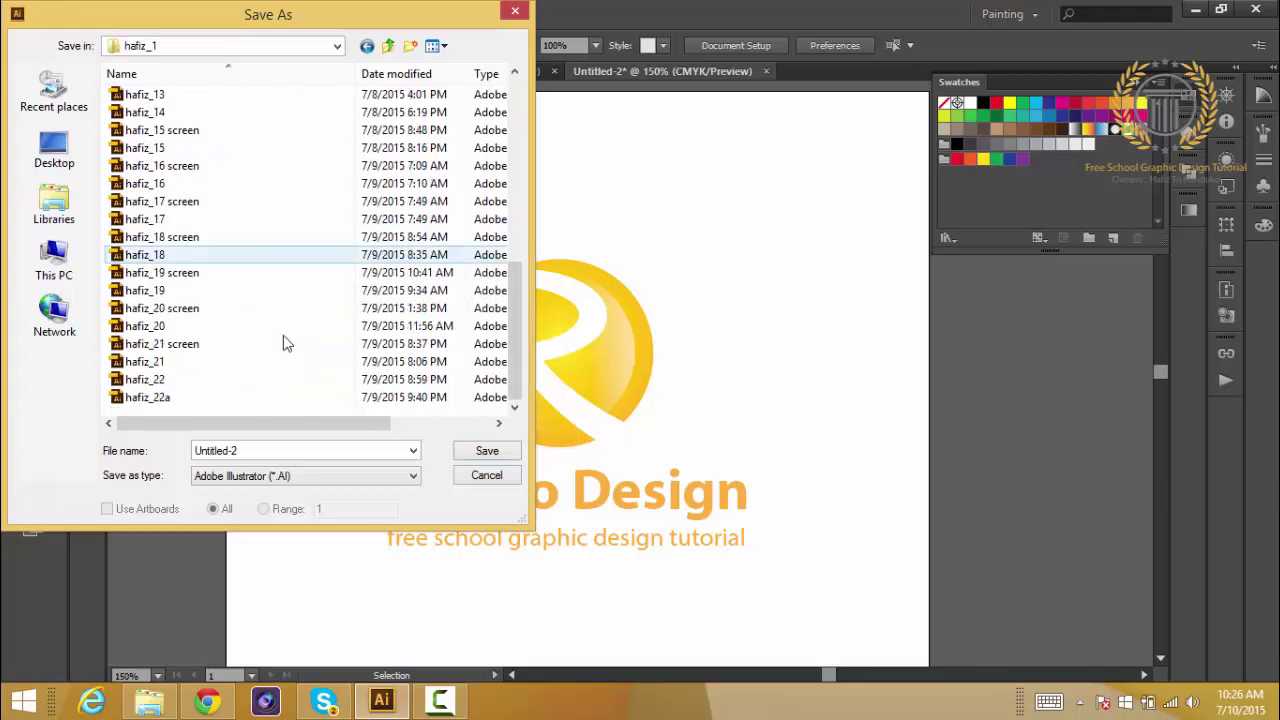
Name the file with the next number, 23, and save it with the Illustrator Options accepted.
left_click(274, 400)
left_click(278, 452)
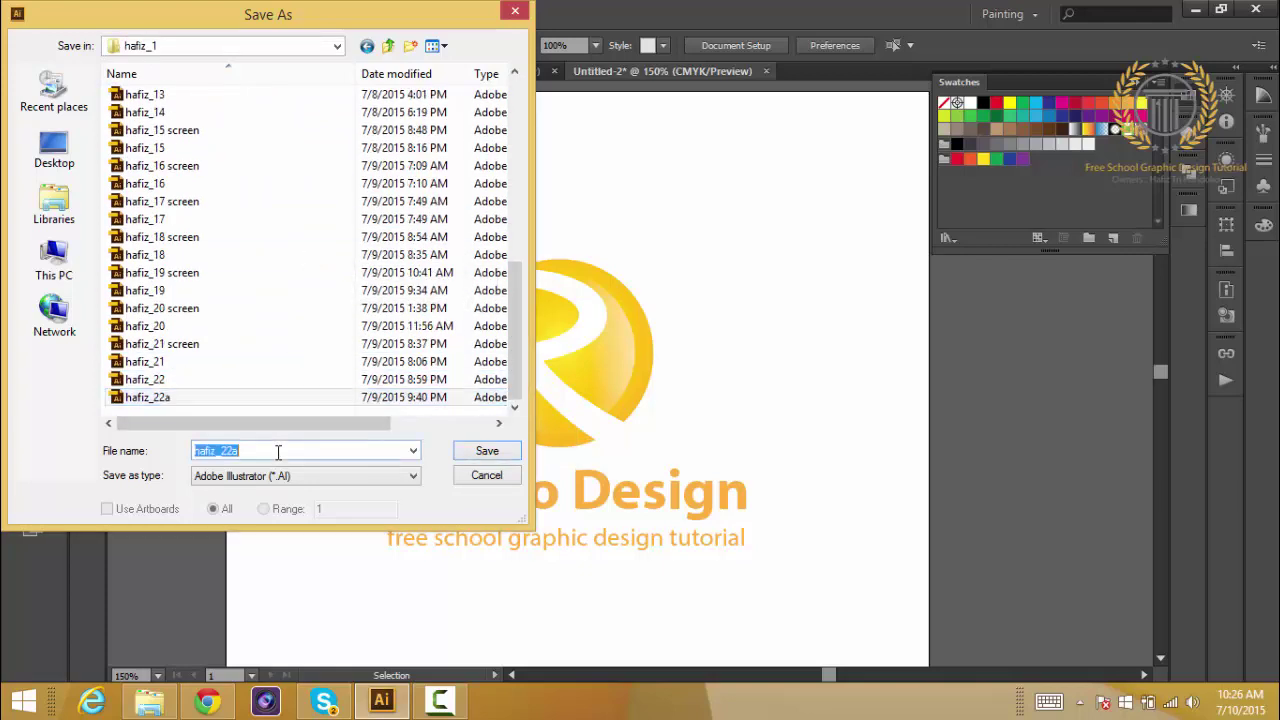
key("BackSpace")
key("BackSpace")
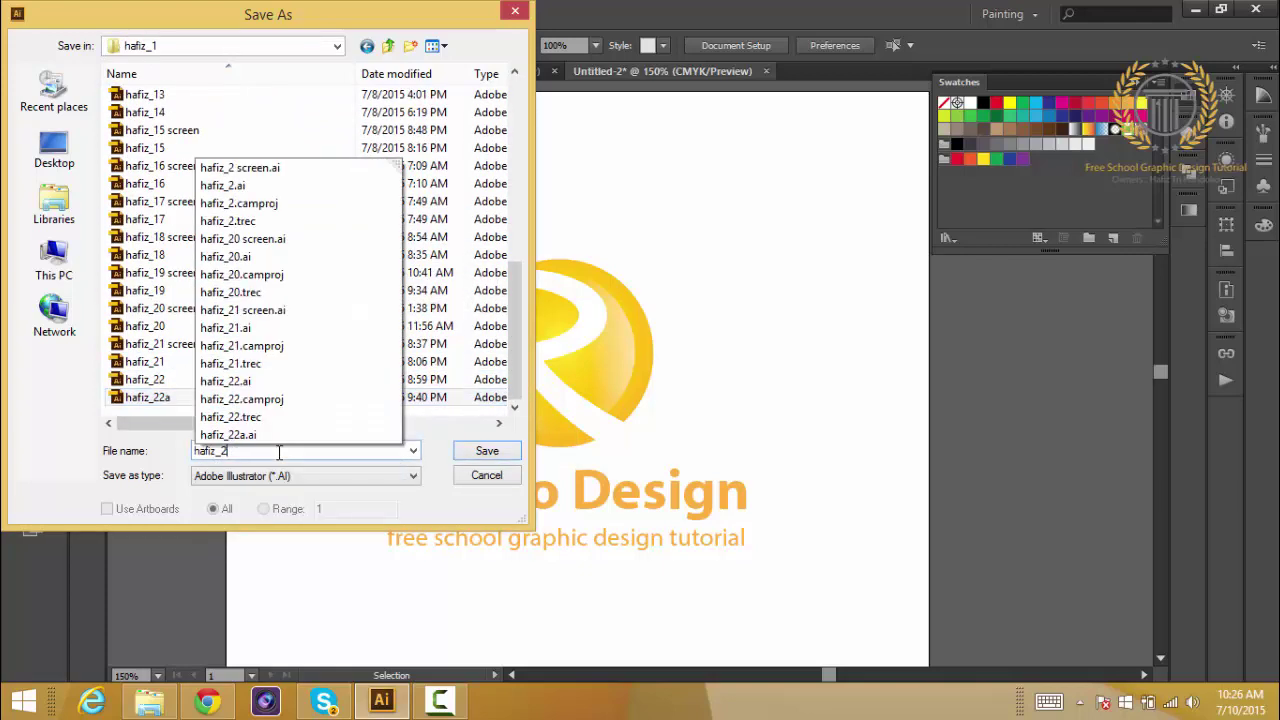
type("3")
double_click(279, 451)
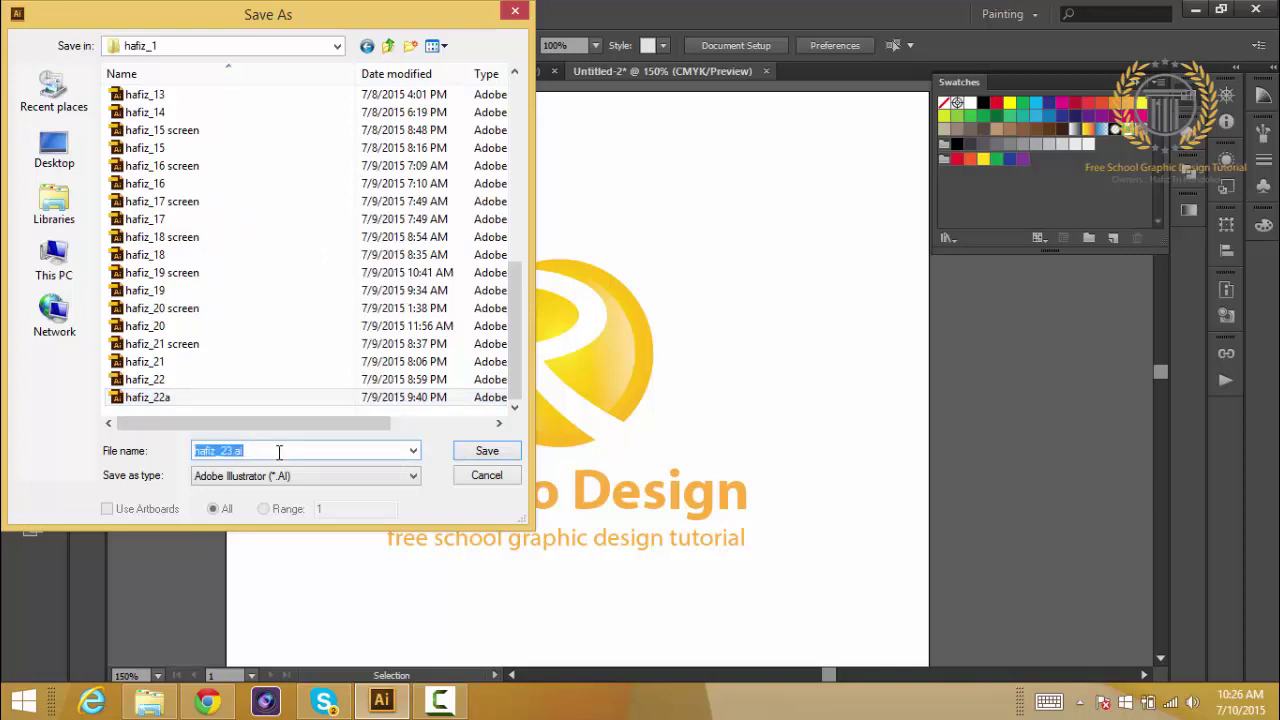
key("Return")
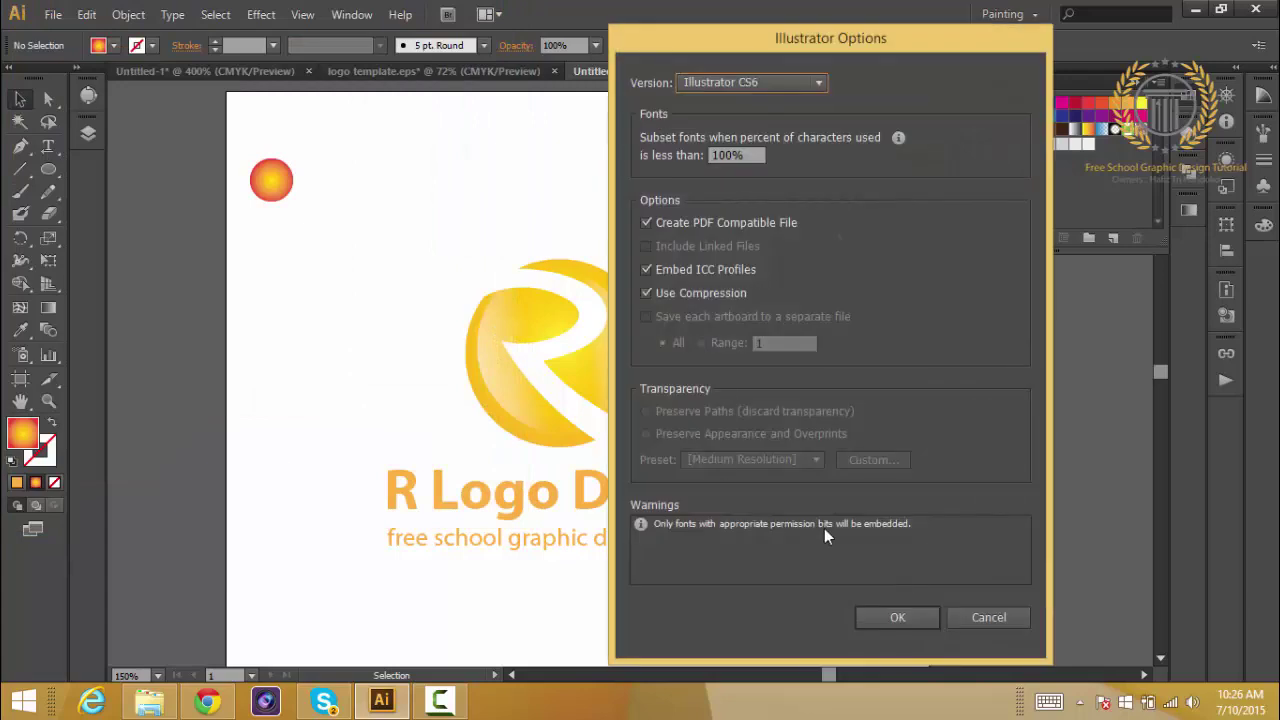
left_click(898, 616)
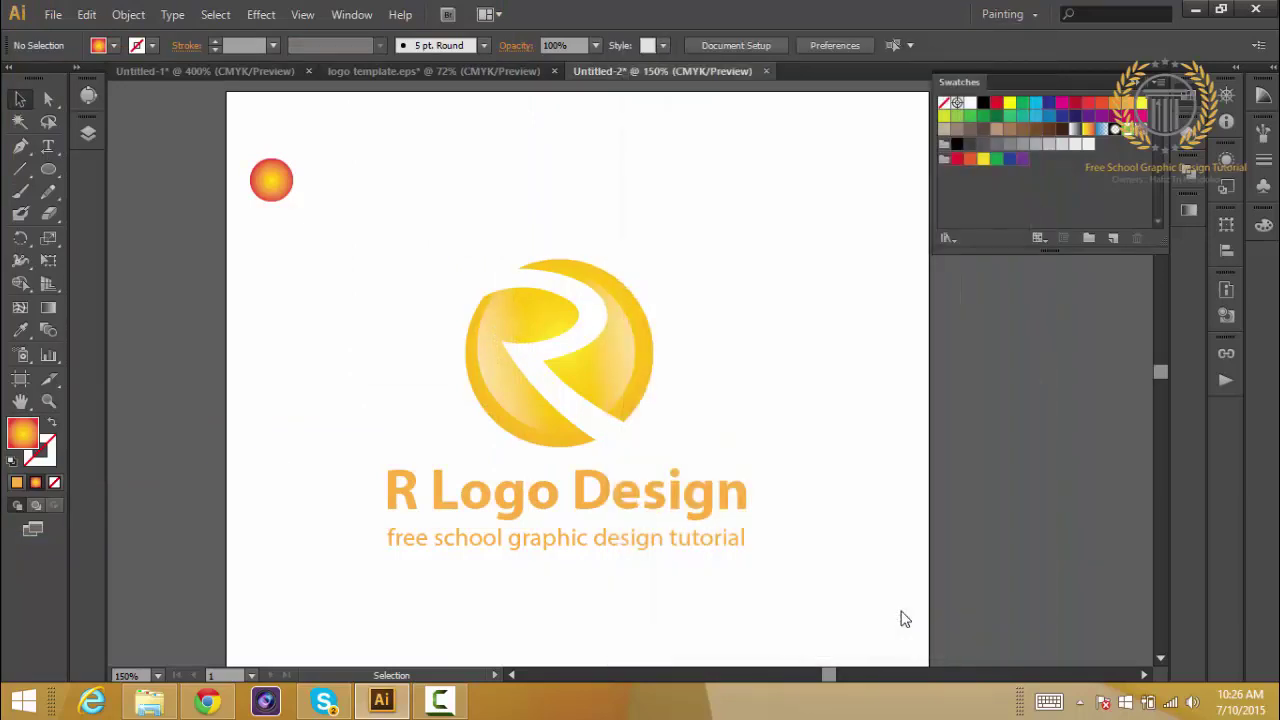